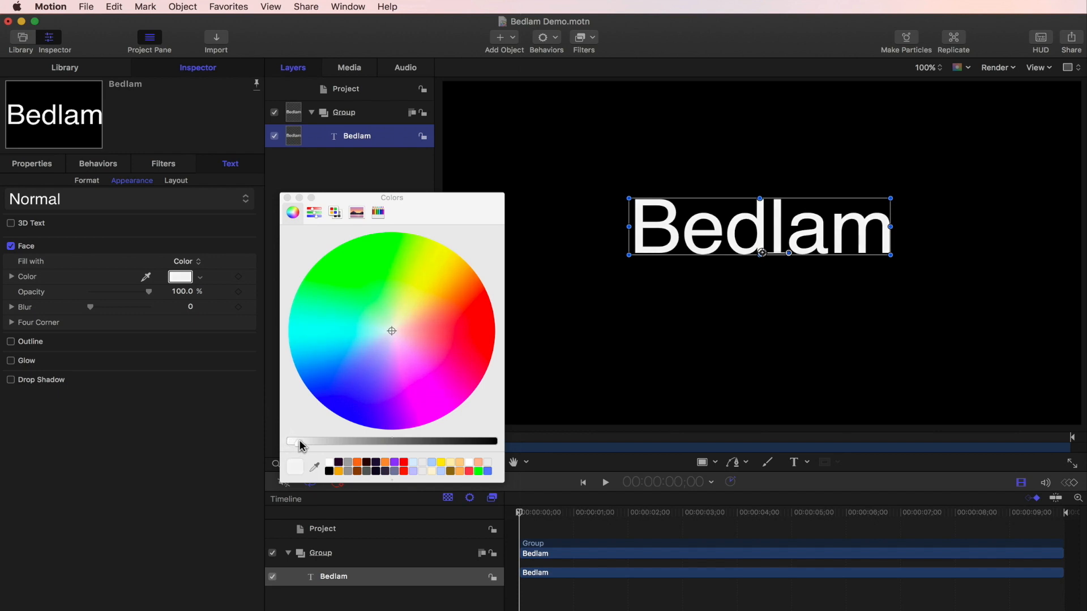
Close the color picker and apply the ReelPath Bedlam filter to the Bedlam text layer
click(287, 198)
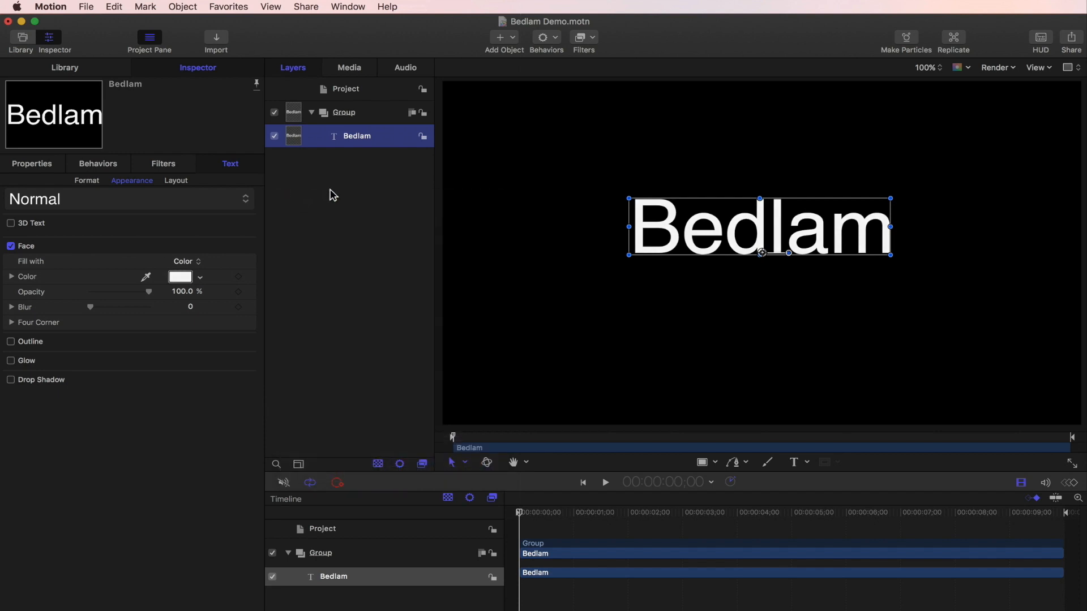
click(591, 39)
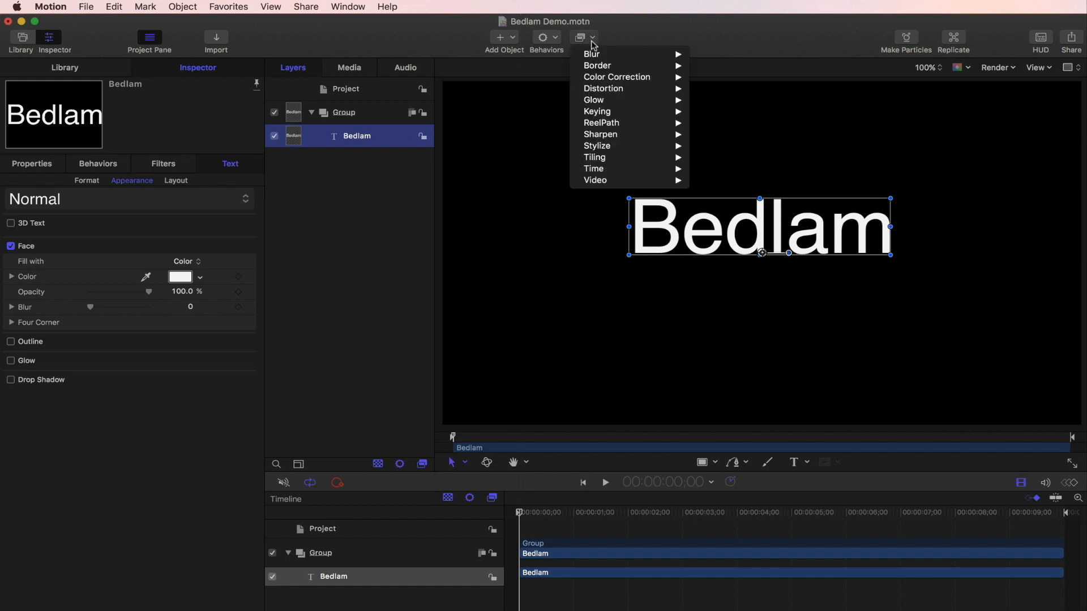
mouse_move(638, 125)
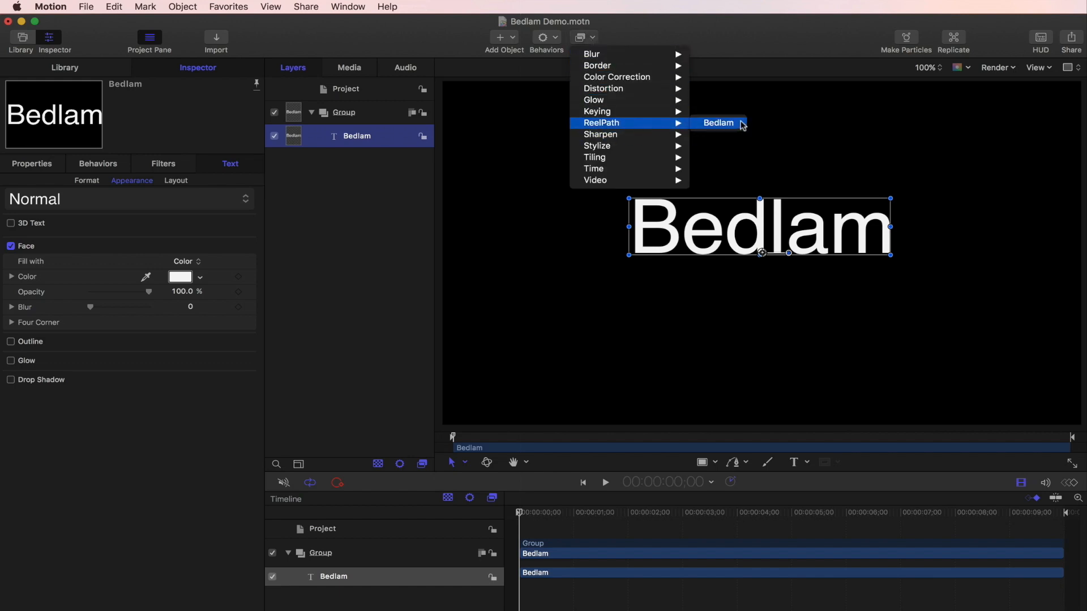
click(719, 123)
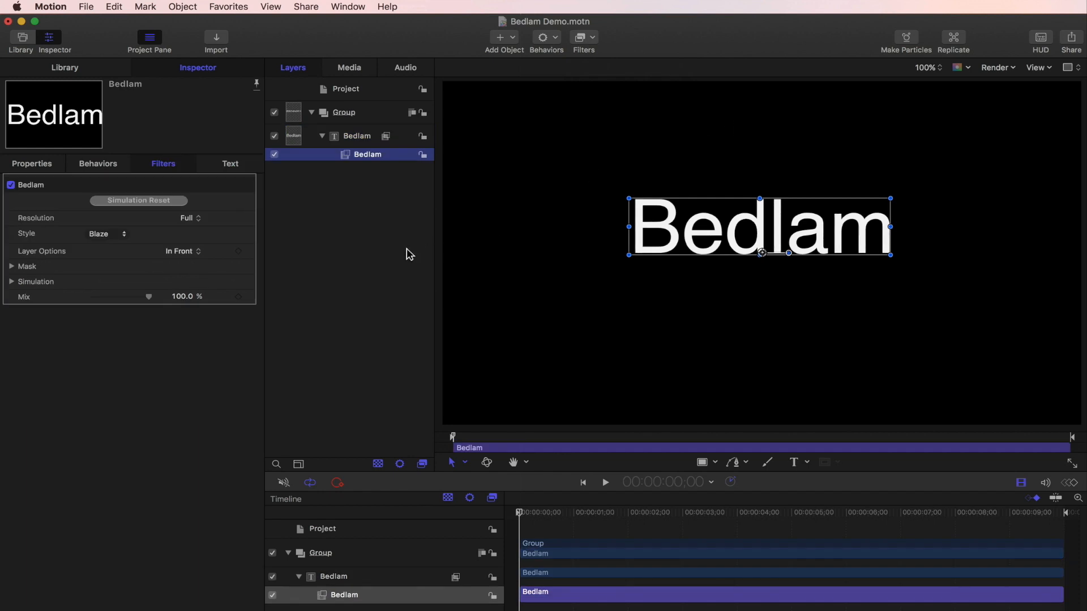
Preview the fire simulation over the first seconds of the animation and return the playhead to the project start
key(space)
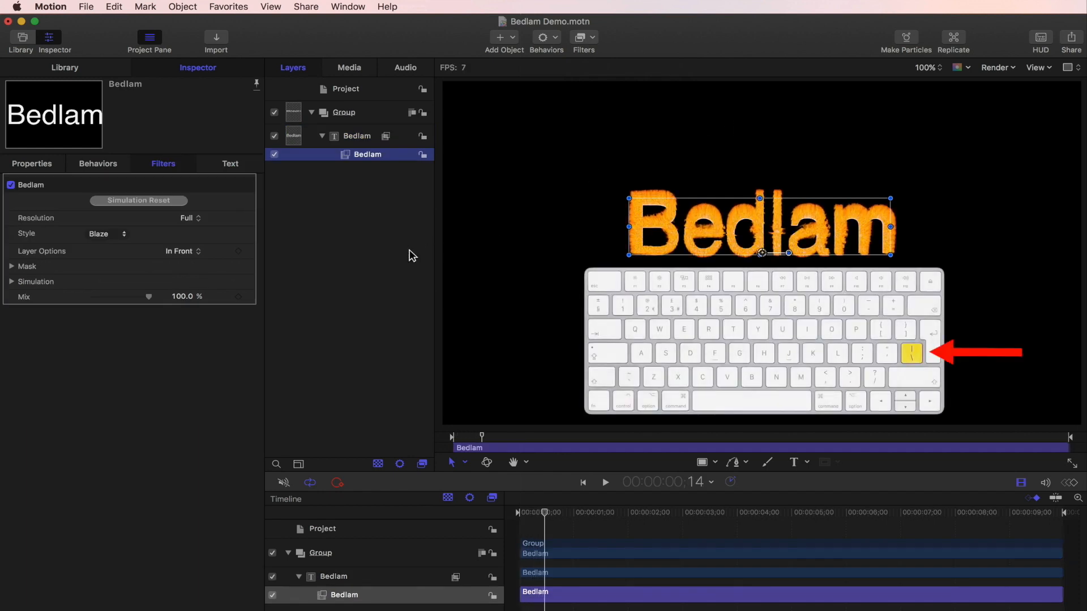
key(backslash)
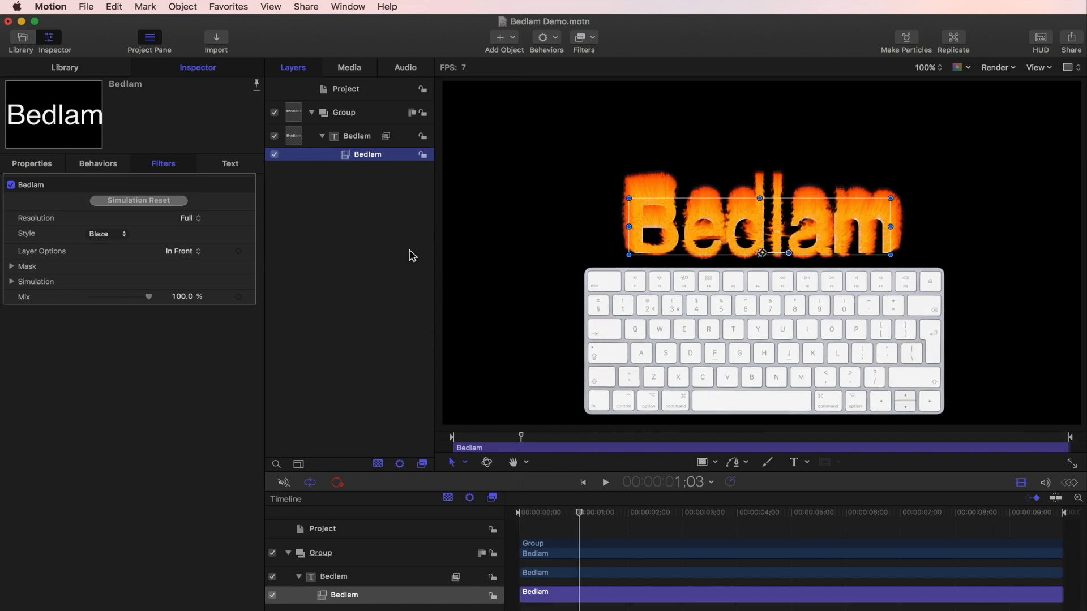
key(backslash)
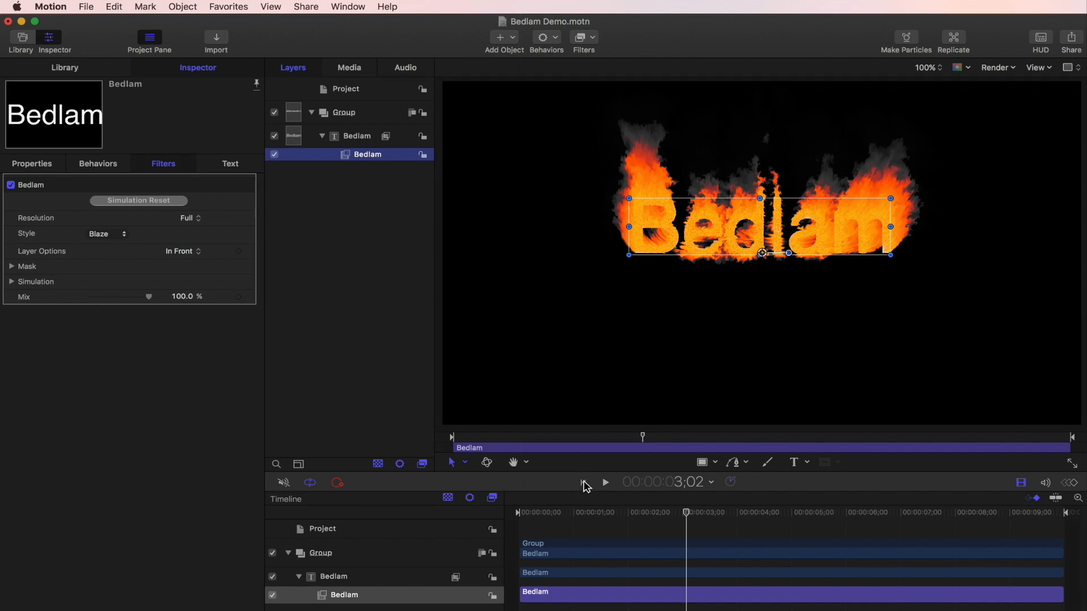
click(583, 482)
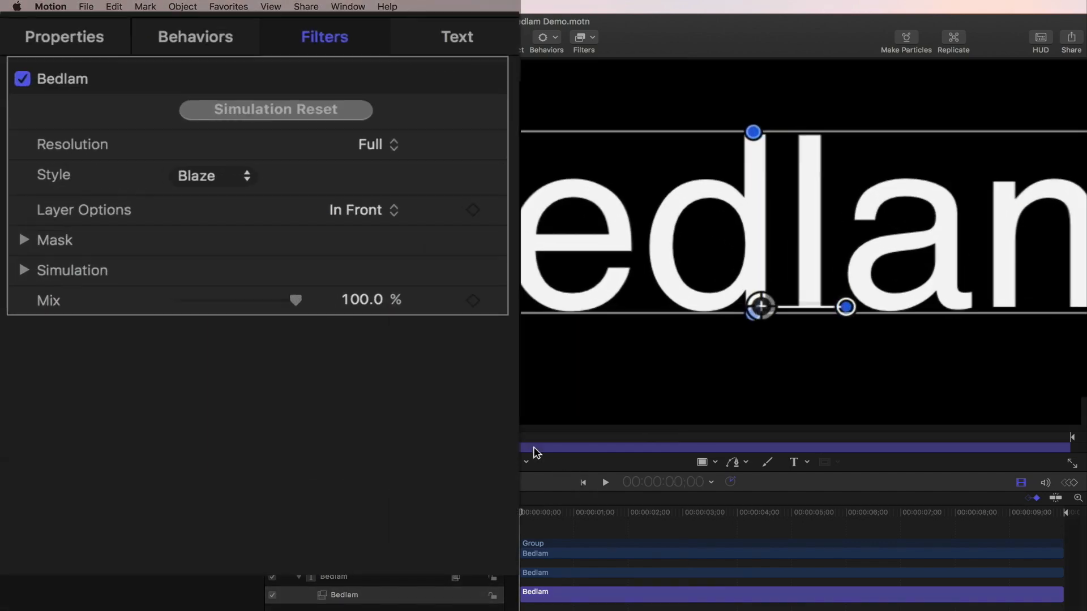
Configure the Bedlam filter's mask with Opacity 100%, Threshold 10.0, Gamma 4.73, Density 0.19, Crystallize 0.58 and Speed -4.0
click(23, 240)
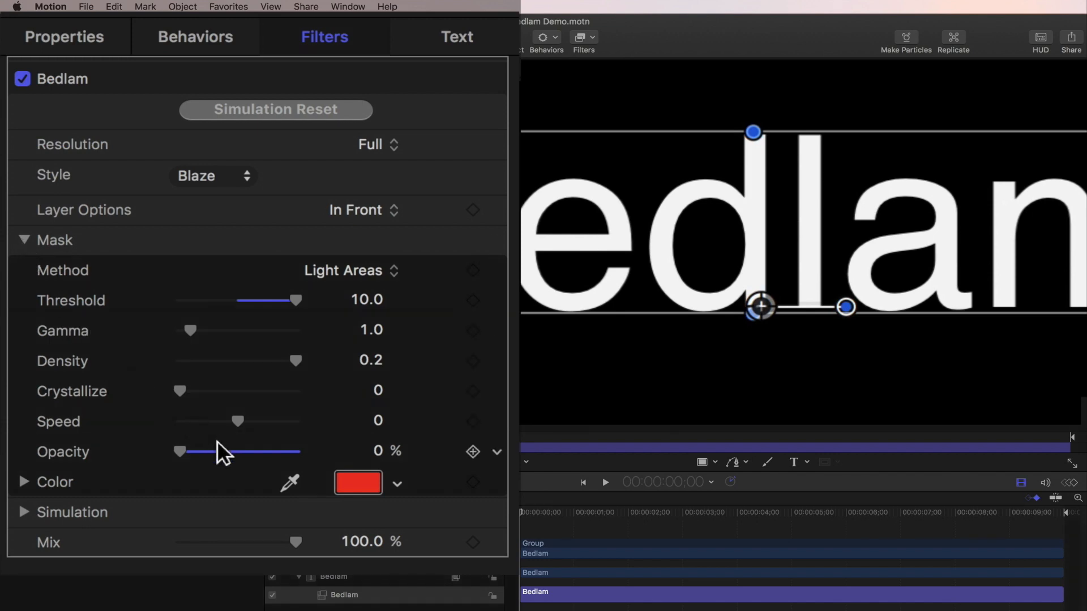
drag(217, 441, 320, 447)
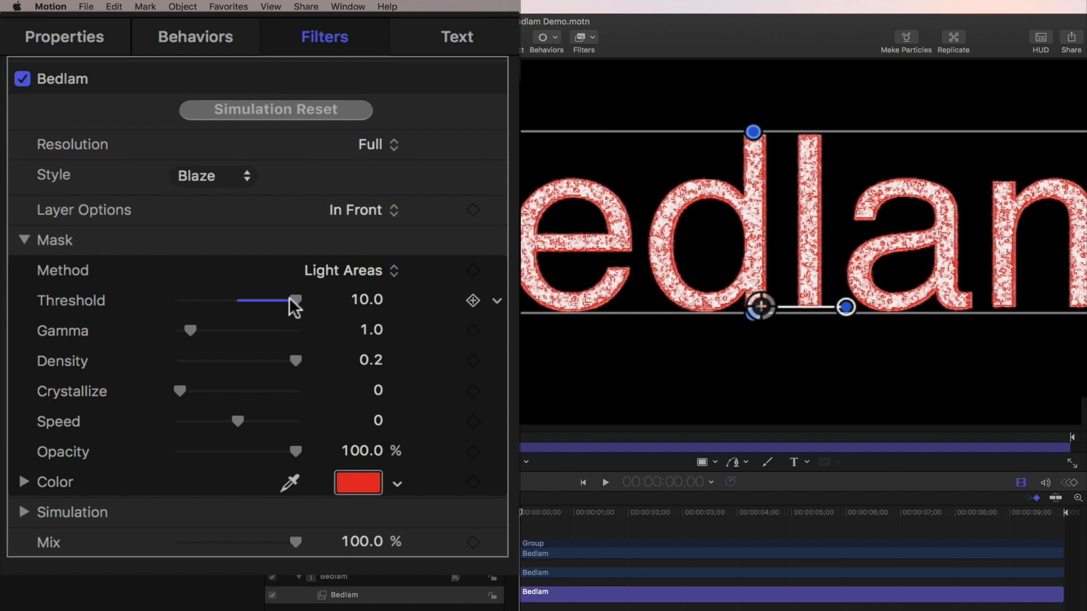
mouse_move(289, 296)
mouse_down()
mouse_move(232, 297)
mouse_move(285, 300)
mouse_up()
drag(190, 330, 239, 341)
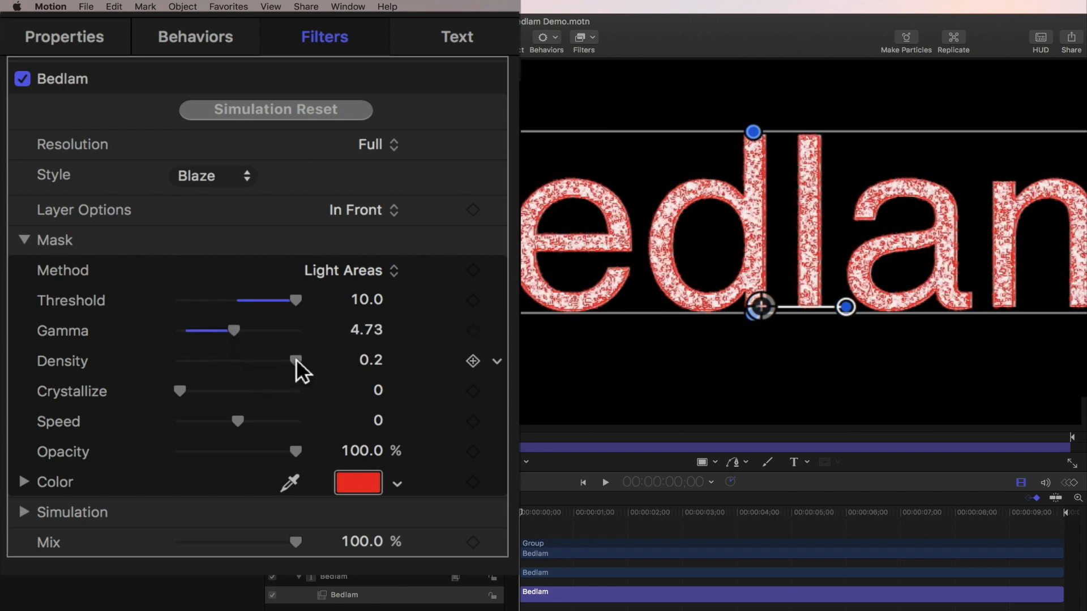
mouse_move(297, 359)
mouse_down()
mouse_move(205, 359)
mouse_move(290, 359)
mouse_up()
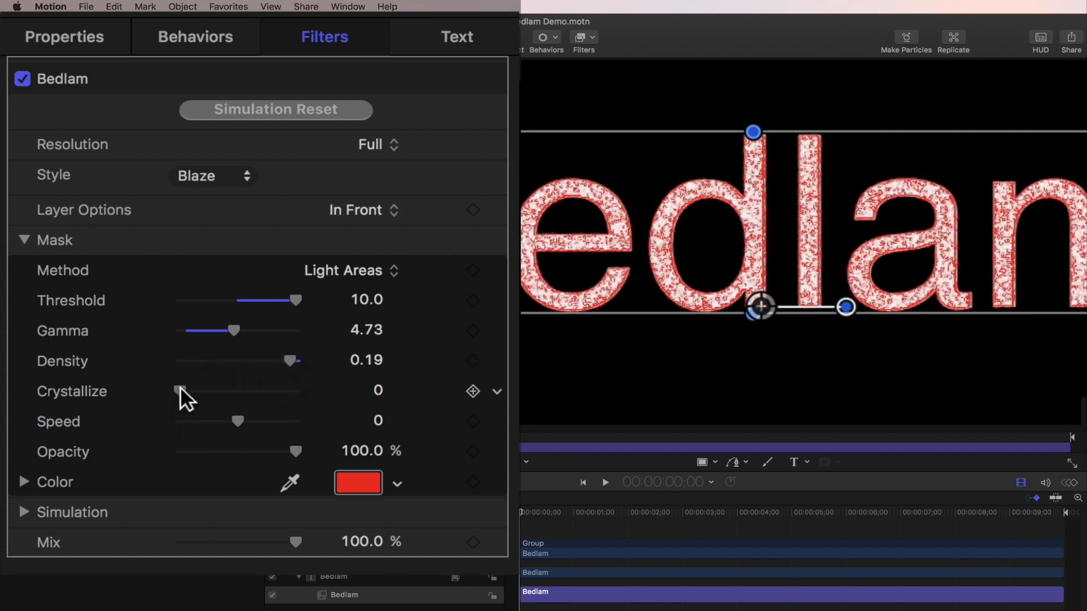
drag(180, 391, 246, 391)
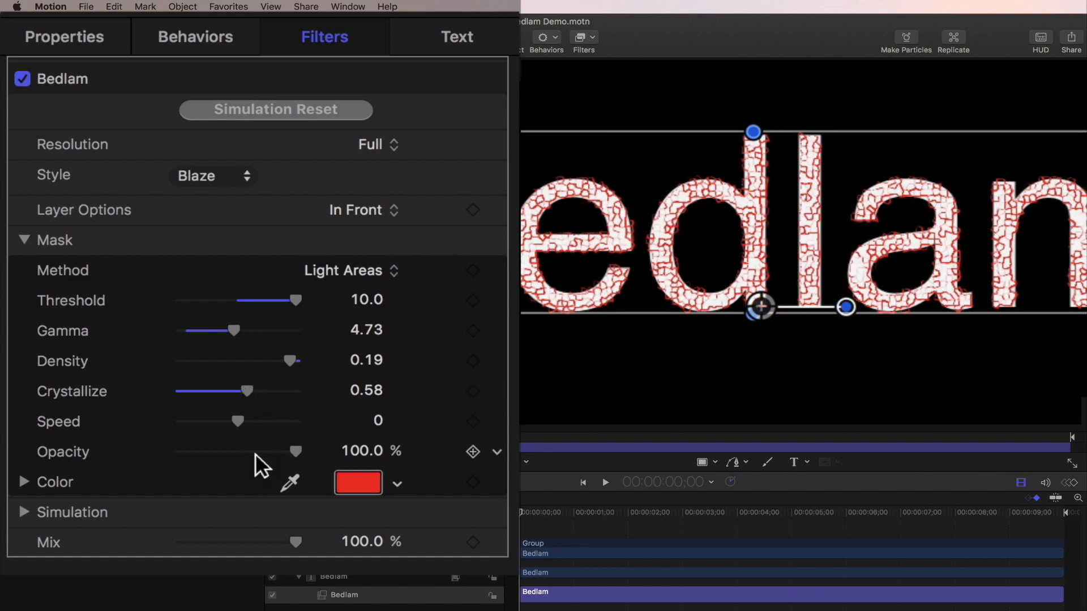
drag(236, 421, 215, 421)
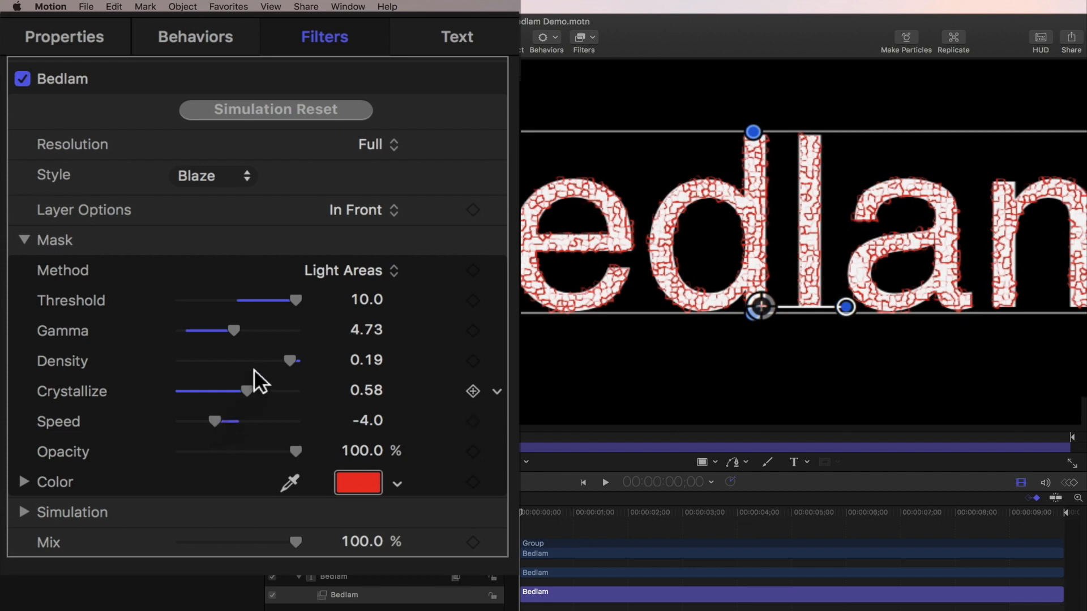
Set the filter's Layer Options to Mask Only and change the mask Speed to 3.0 while the animation plays
click(378, 211)
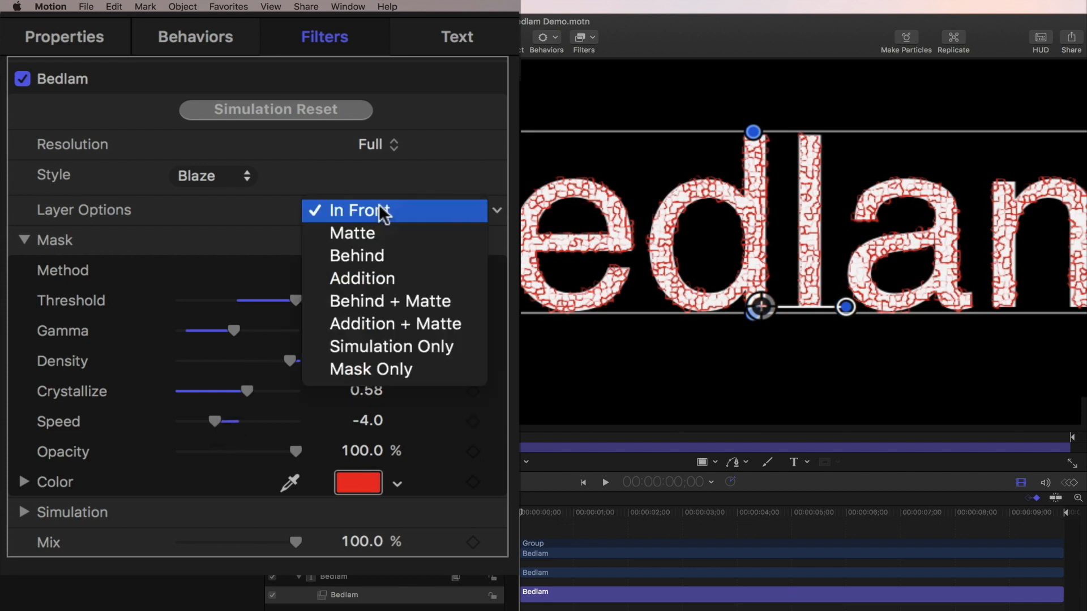
click(388, 369)
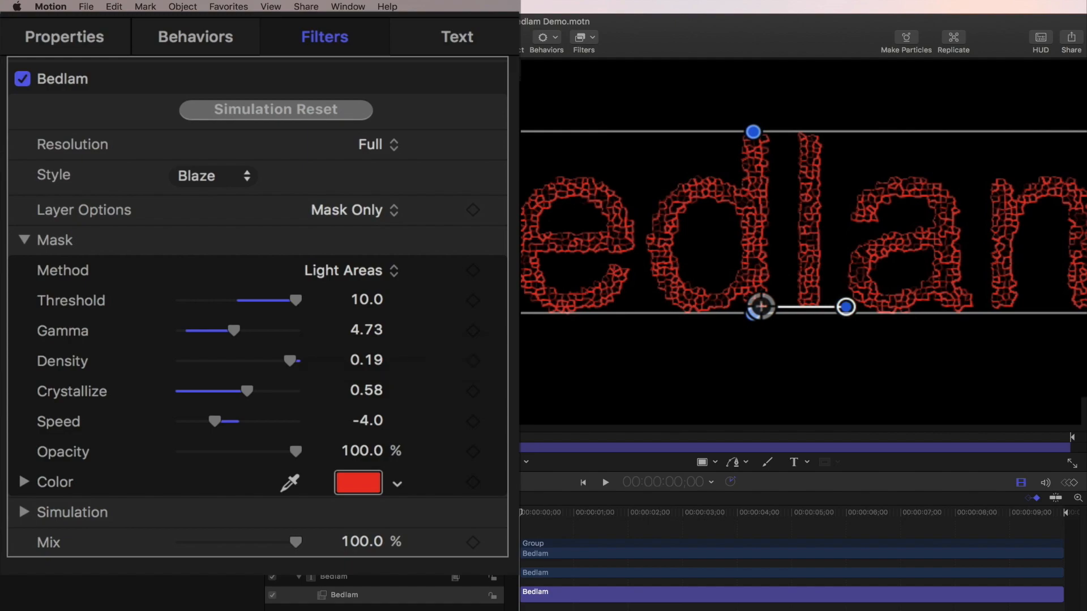
key(space)
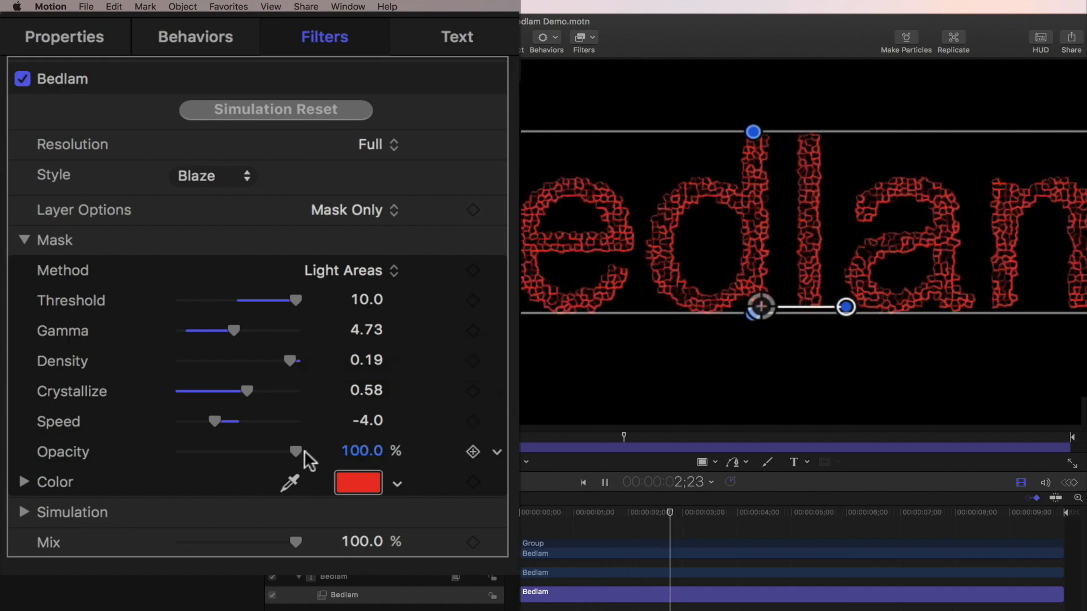
drag(225, 416, 256, 418)
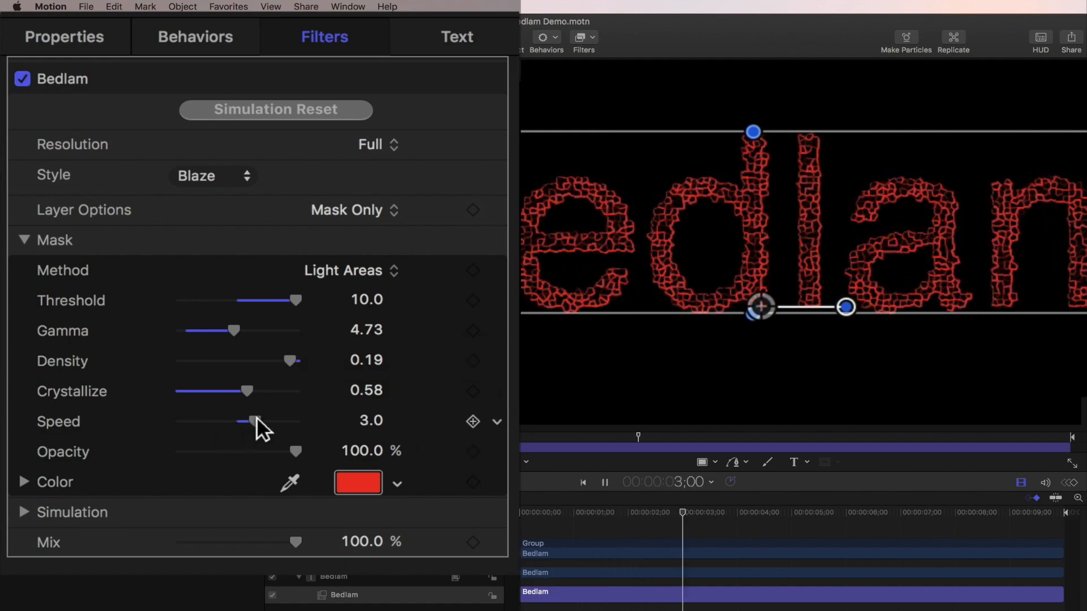
key(space)
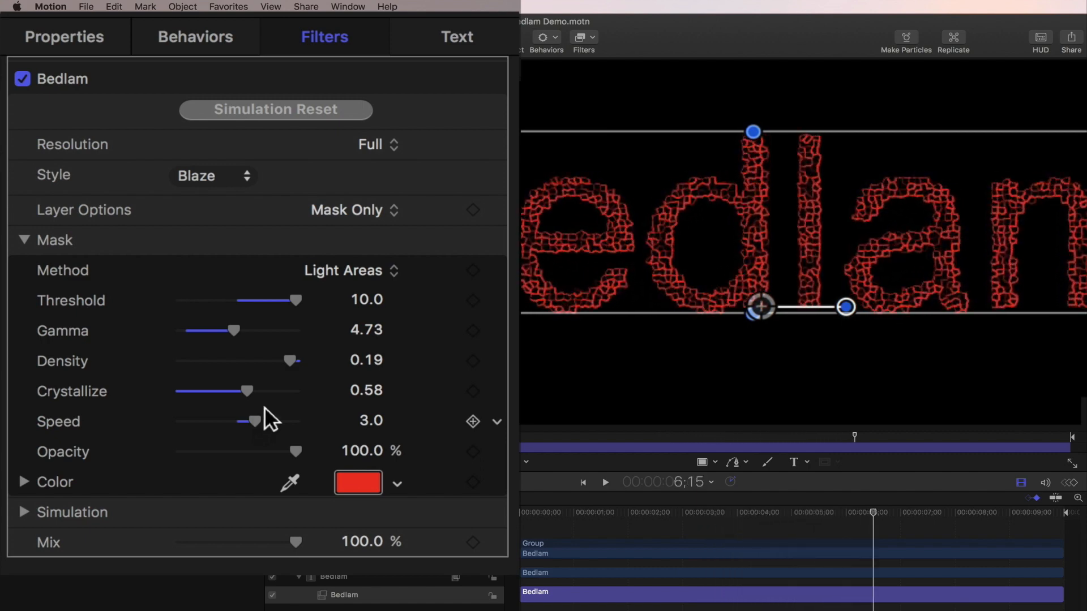
Try the In Front, Matte and Behind layer options on the Bedlam filter
click(375, 211)
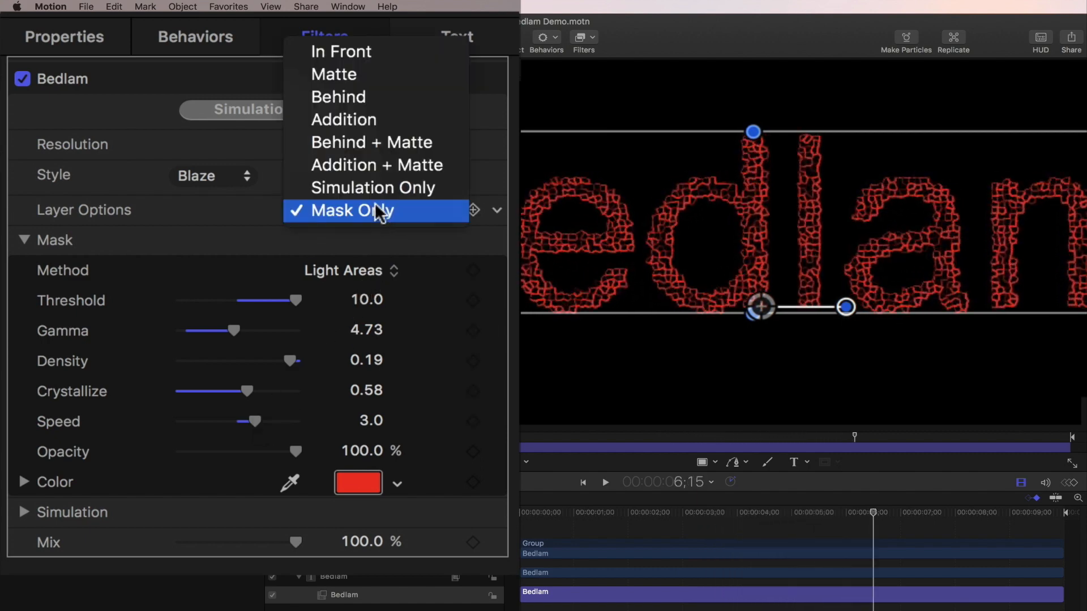
click(372, 53)
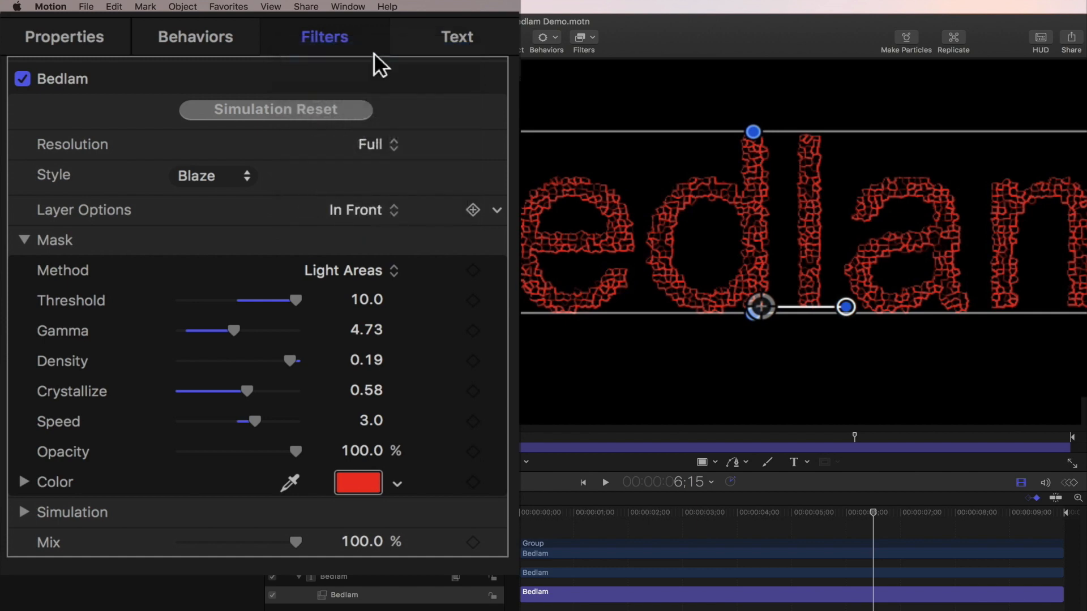
click(389, 214)
click(391, 233)
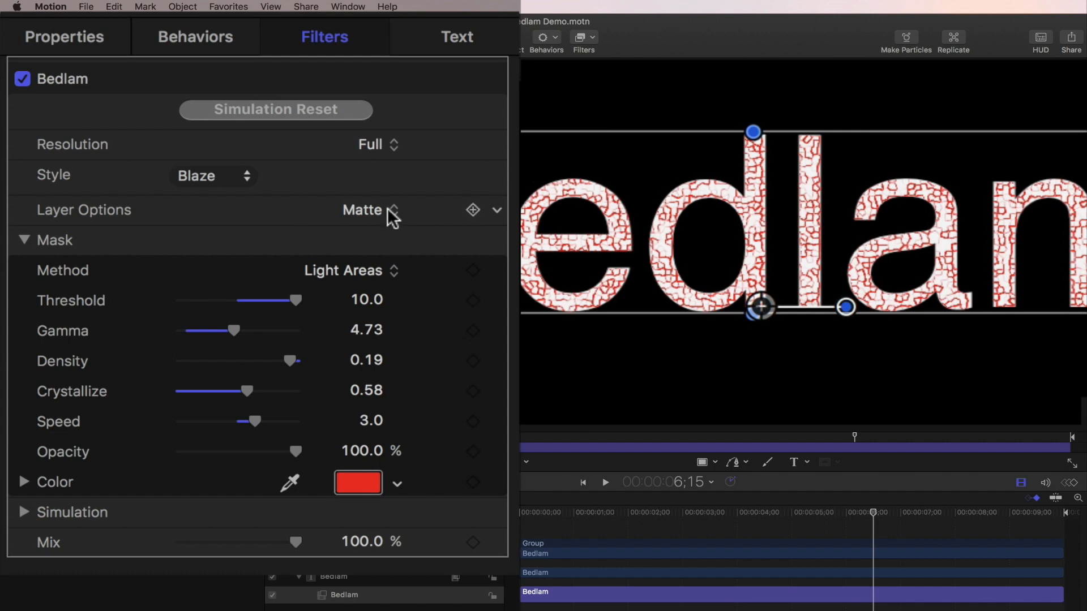
click(387, 209)
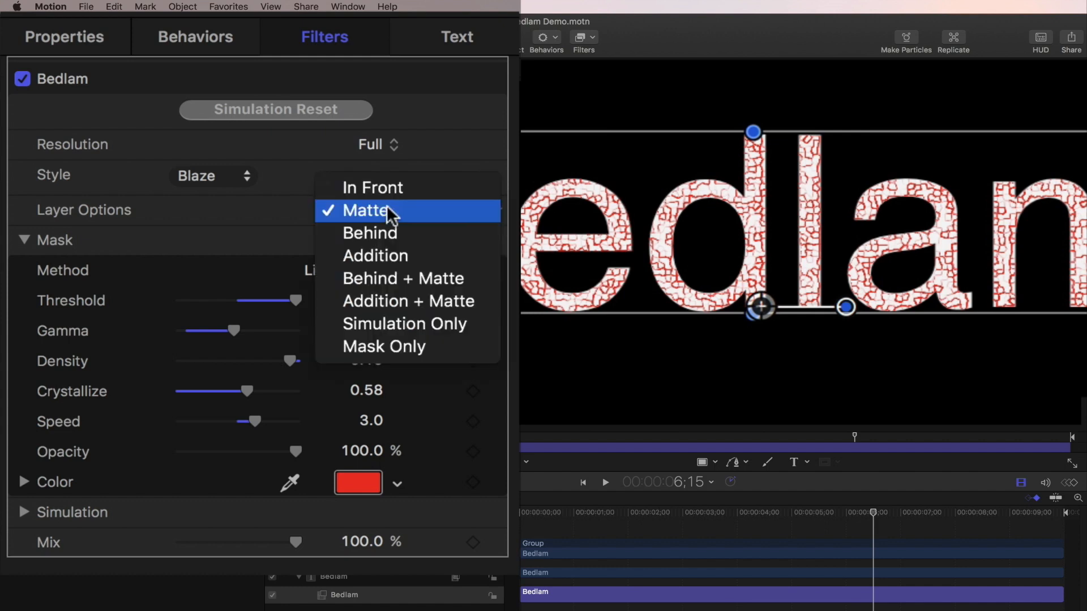
click(407, 233)
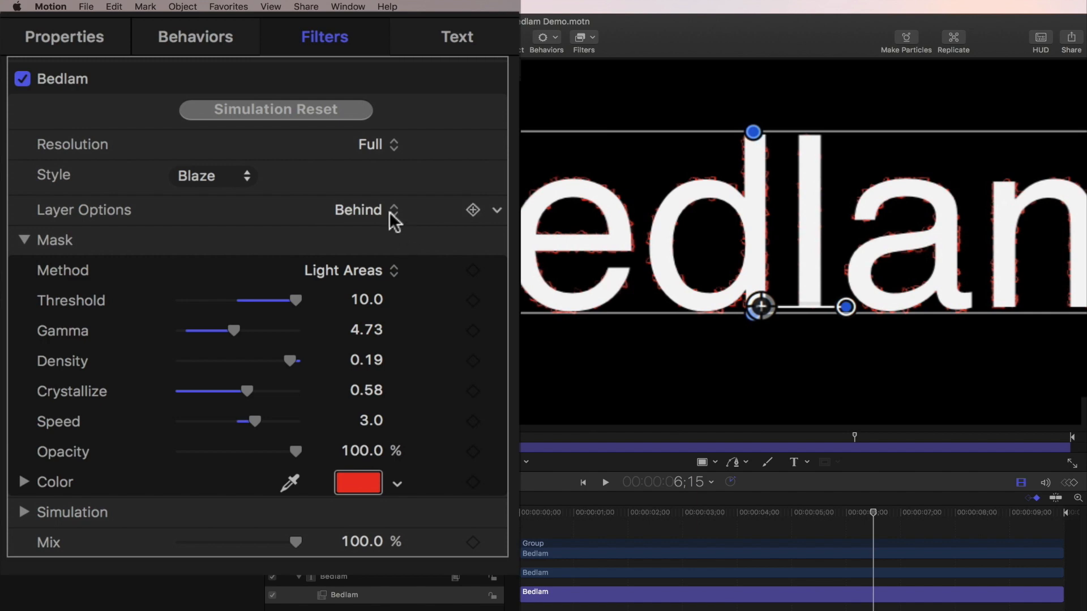
Set the Layer Options to Simulation Only, lower the mask Opacity to 0%, and play back the simulation
click(389, 210)
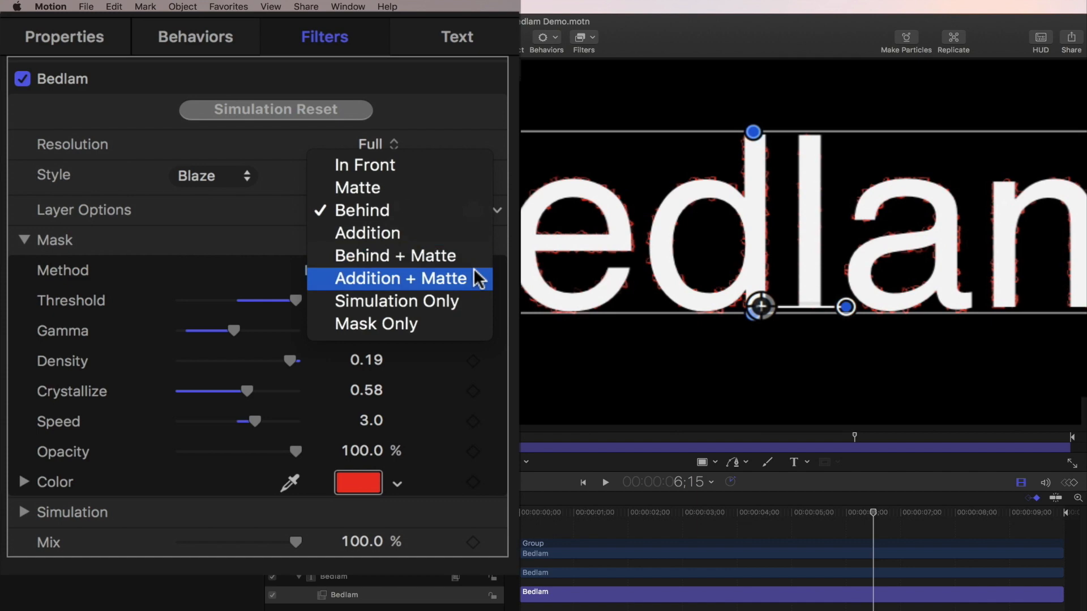
click(471, 297)
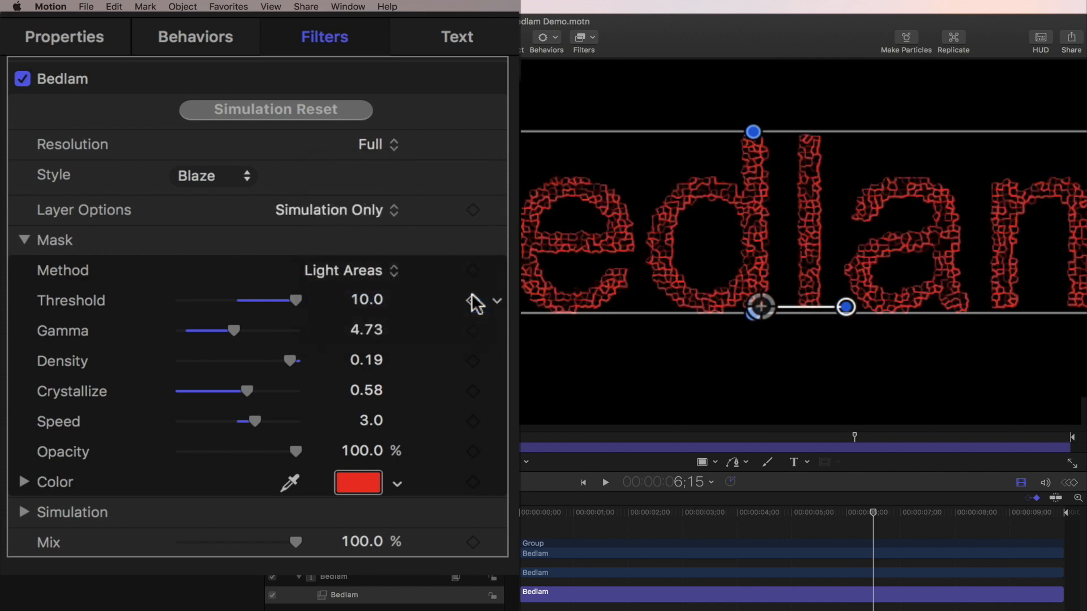
drag(295, 452, 145, 452)
key(space)
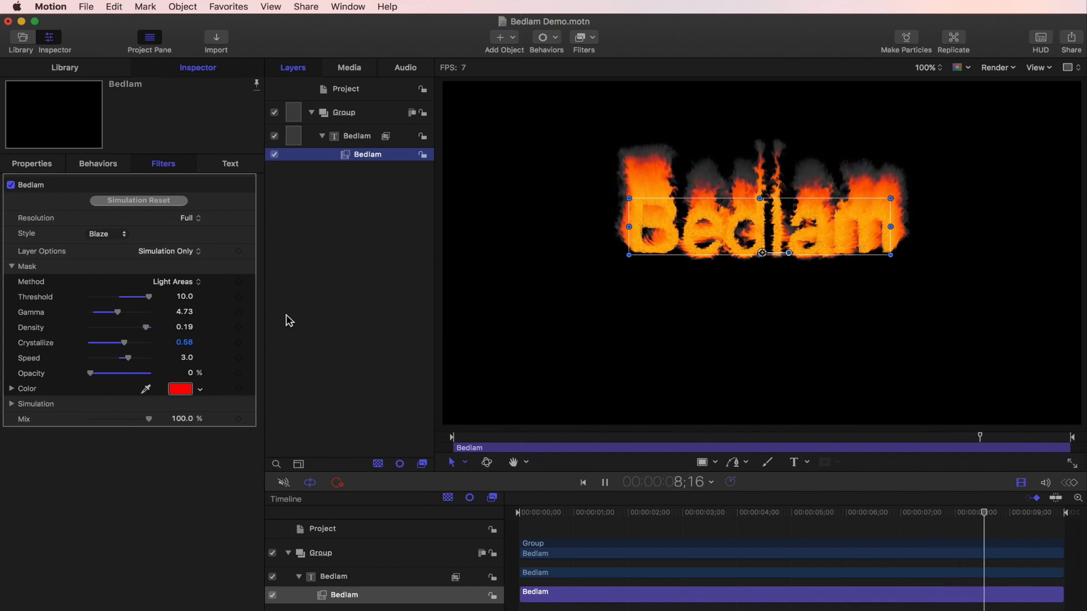
key(space)
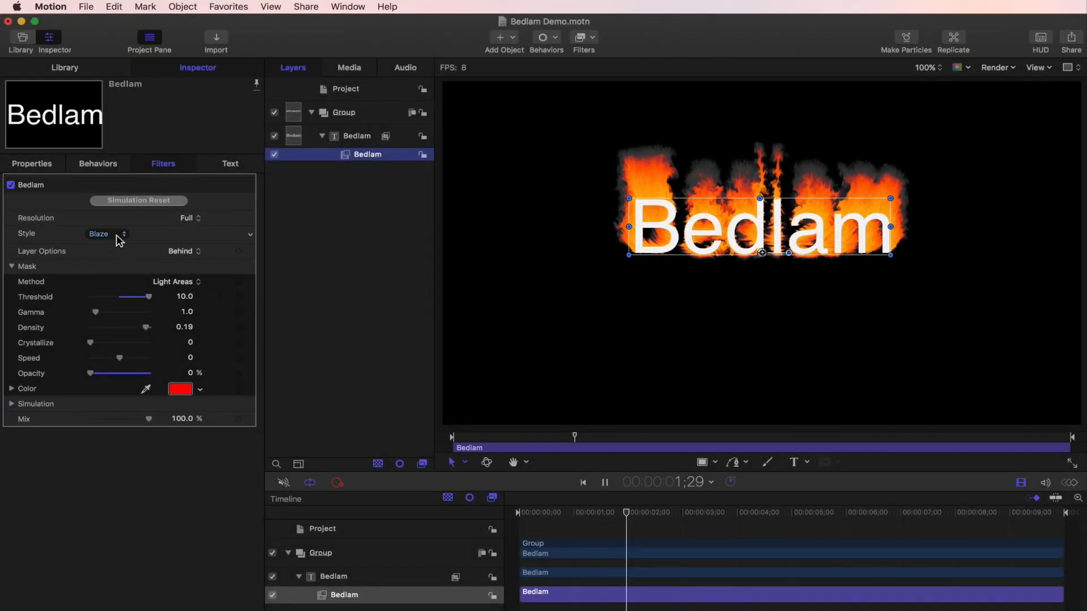
Try the Torch style on the Bedlam filter and change it to Cigarette Smoke while the animation plays
click(116, 235)
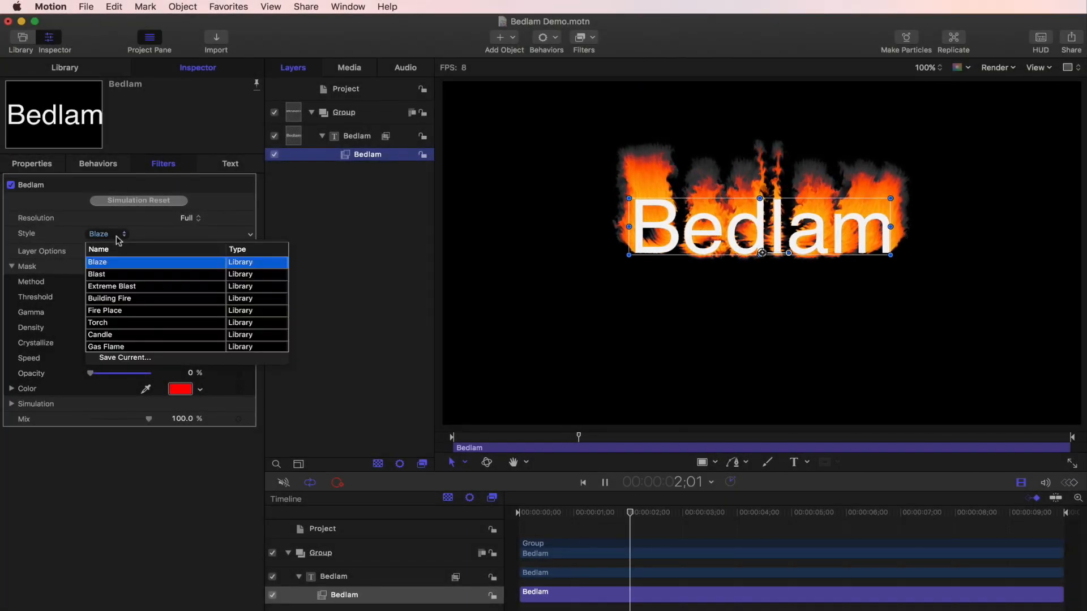
scroll(174, 331, down, 3)
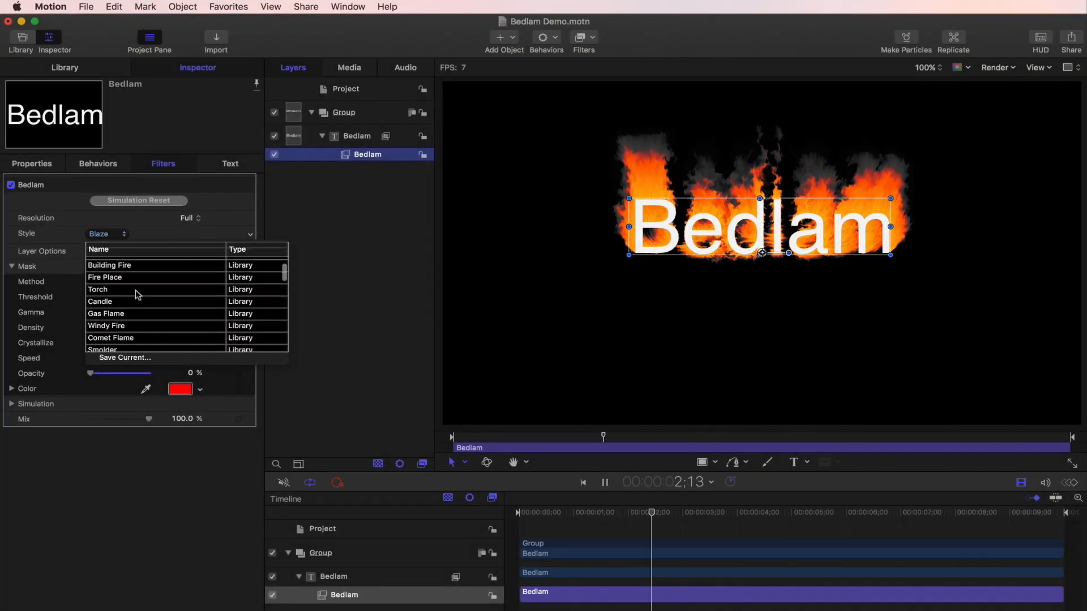
click(138, 294)
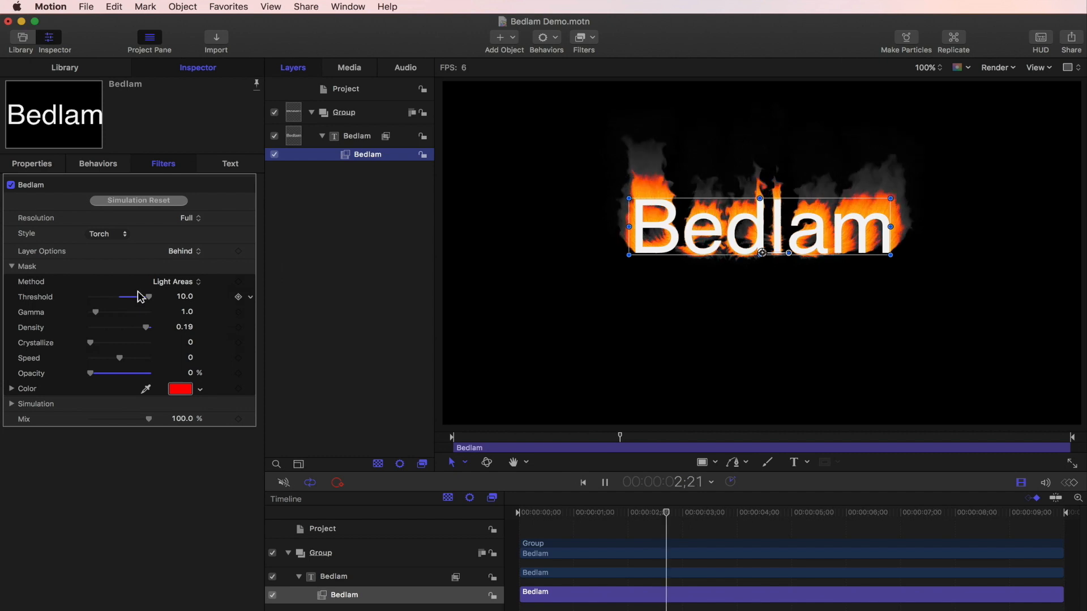
click(122, 236)
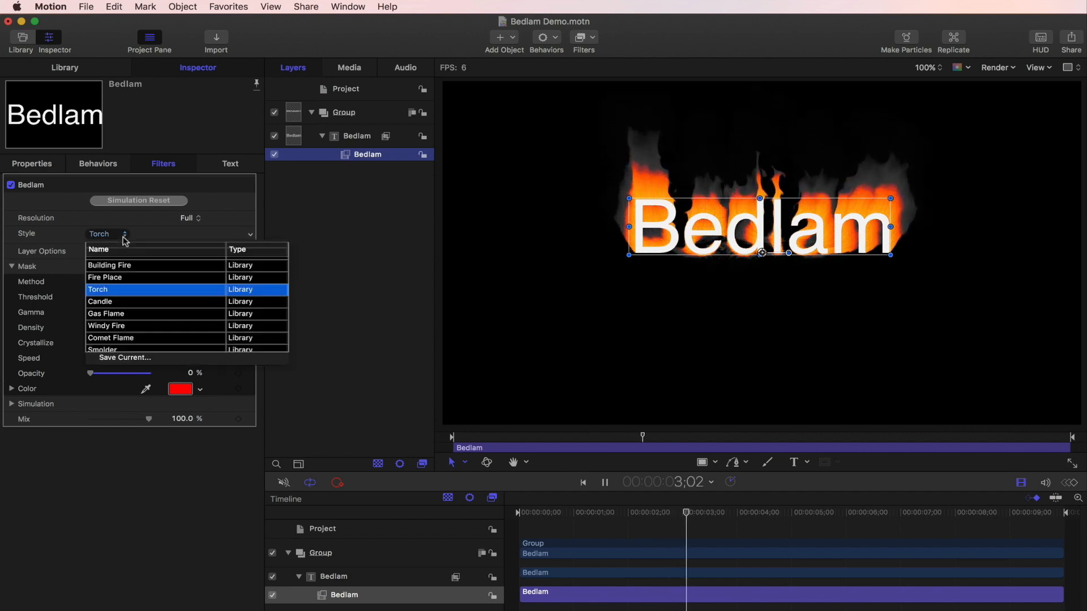
scroll(166, 317, down, 6)
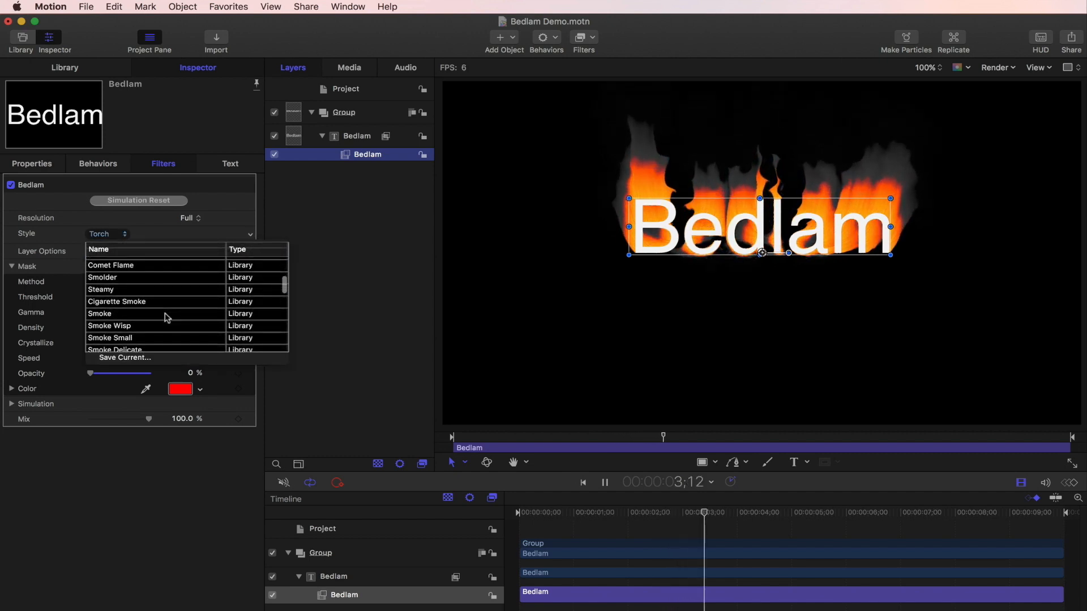
click(141, 303)
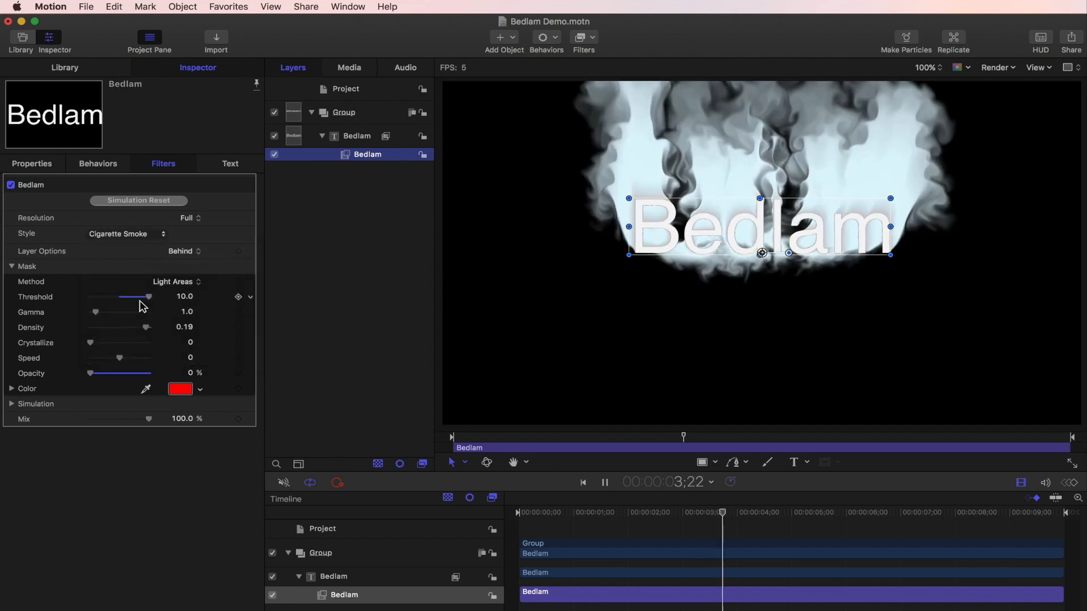
Try the Purple Smoke and Aurora style presets on the Bedlam filter while the animation plays
click(127, 234)
scroll(165, 323, down, 6)
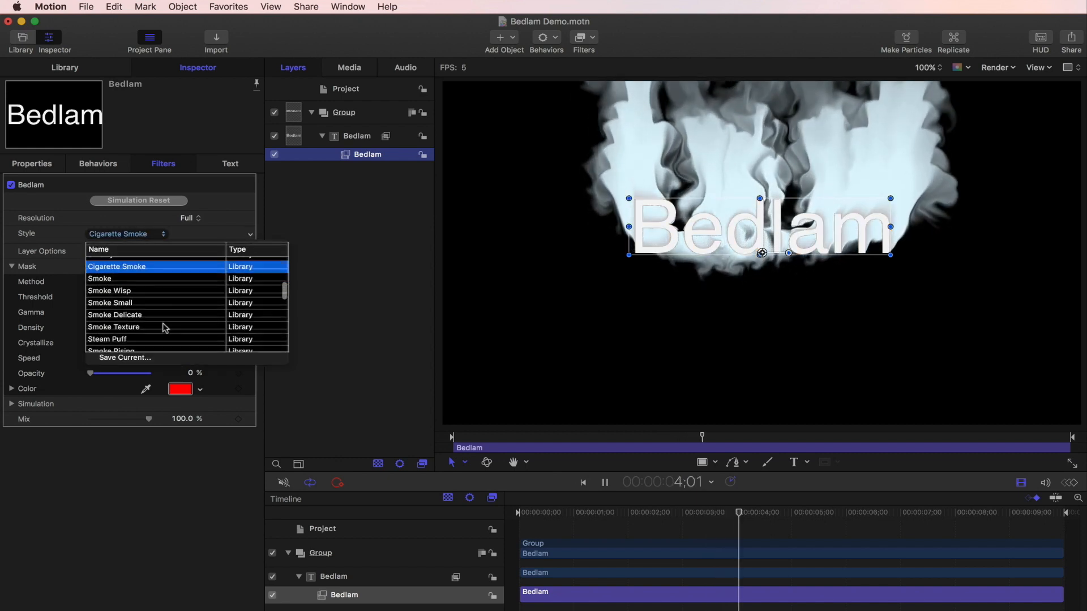
click(144, 307)
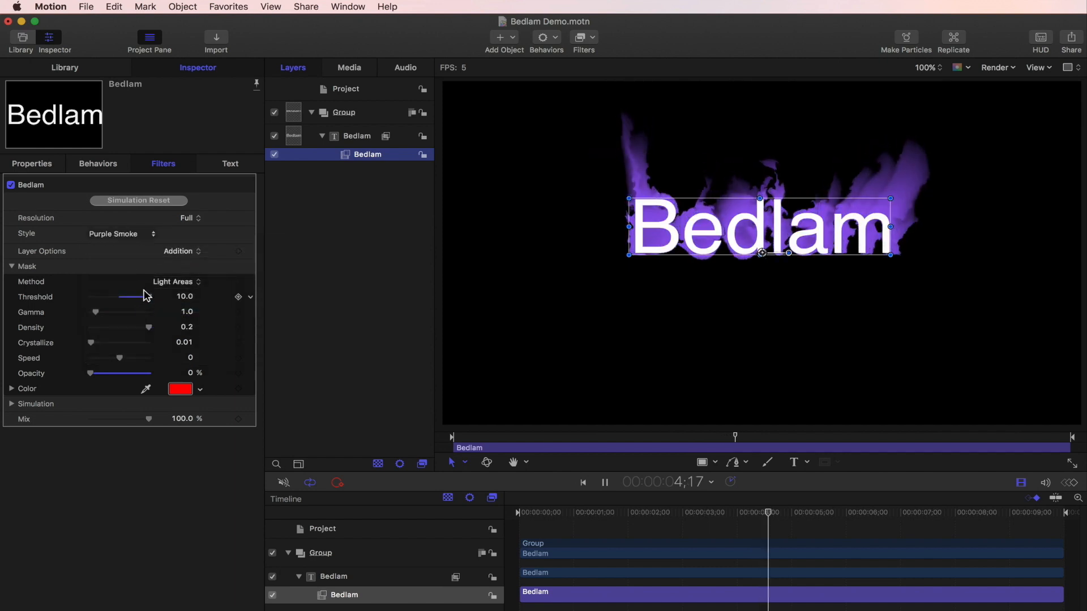
click(130, 235)
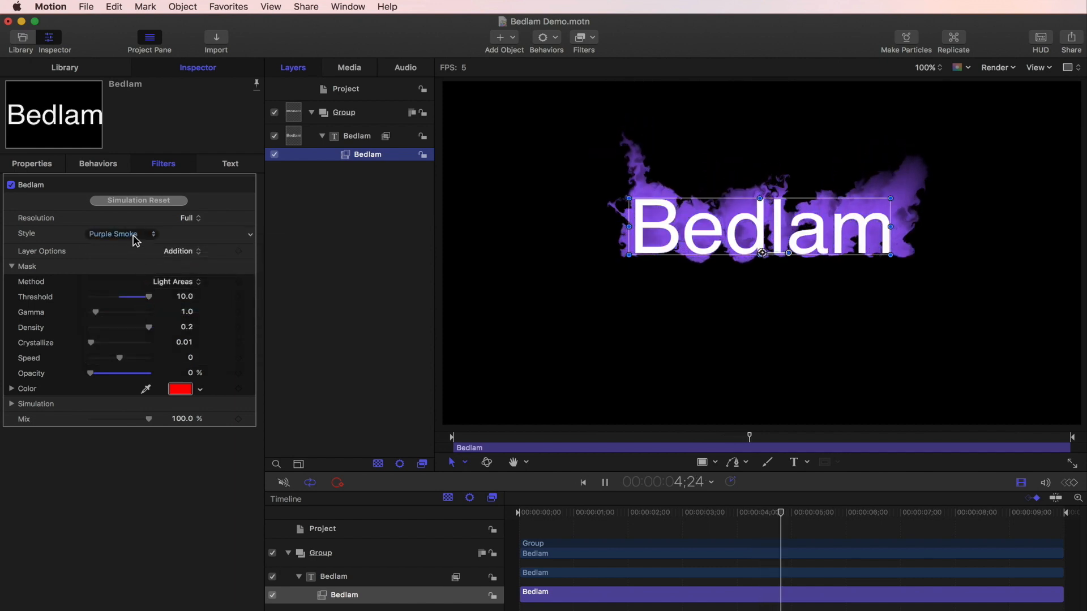
scroll(163, 313, down, 15)
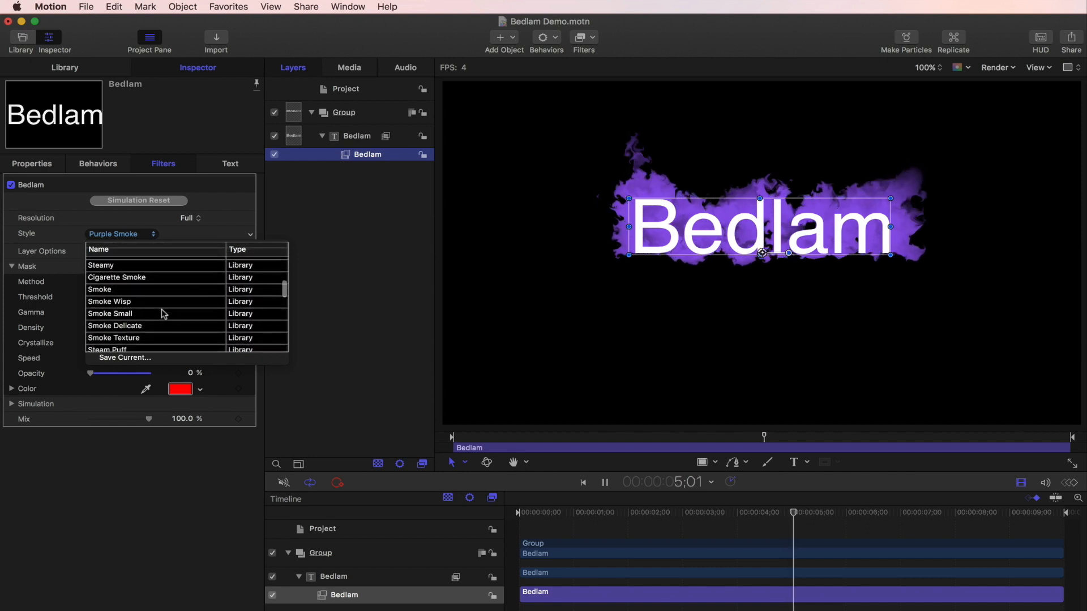
scroll(163, 313, down, 5)
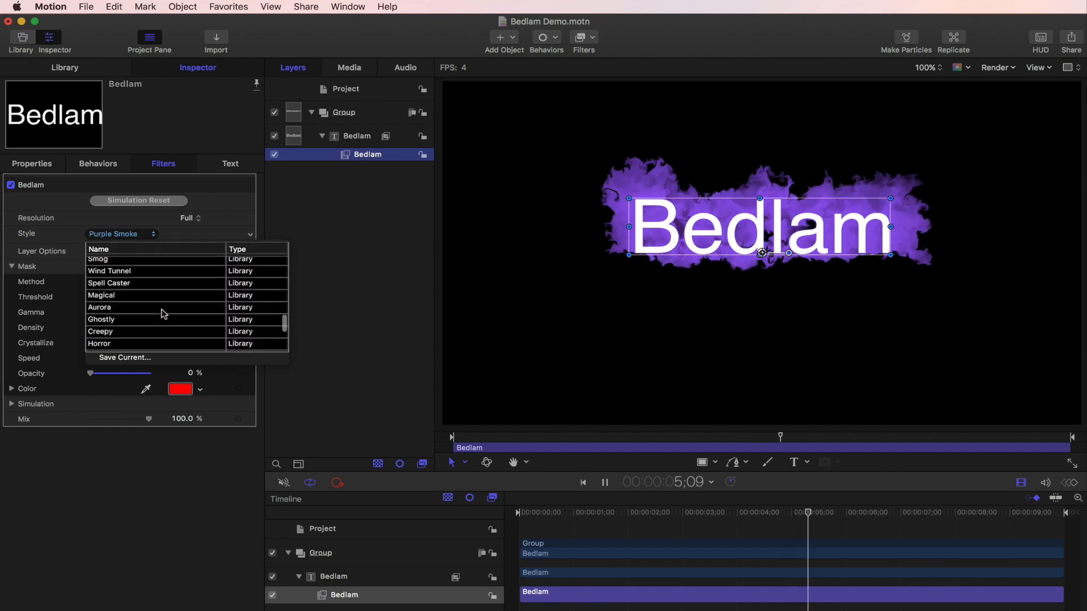
click(134, 308)
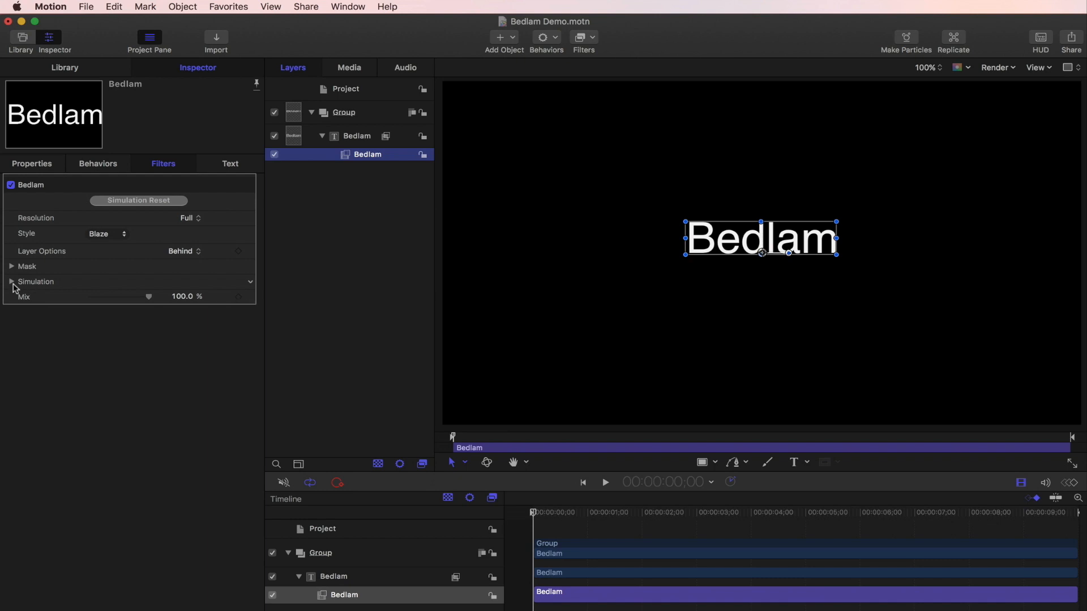
Expand the Simulation settings, play the animation, try Gravity Start at 2.0 and -2.0, and set it back to 1.0
click(11, 281)
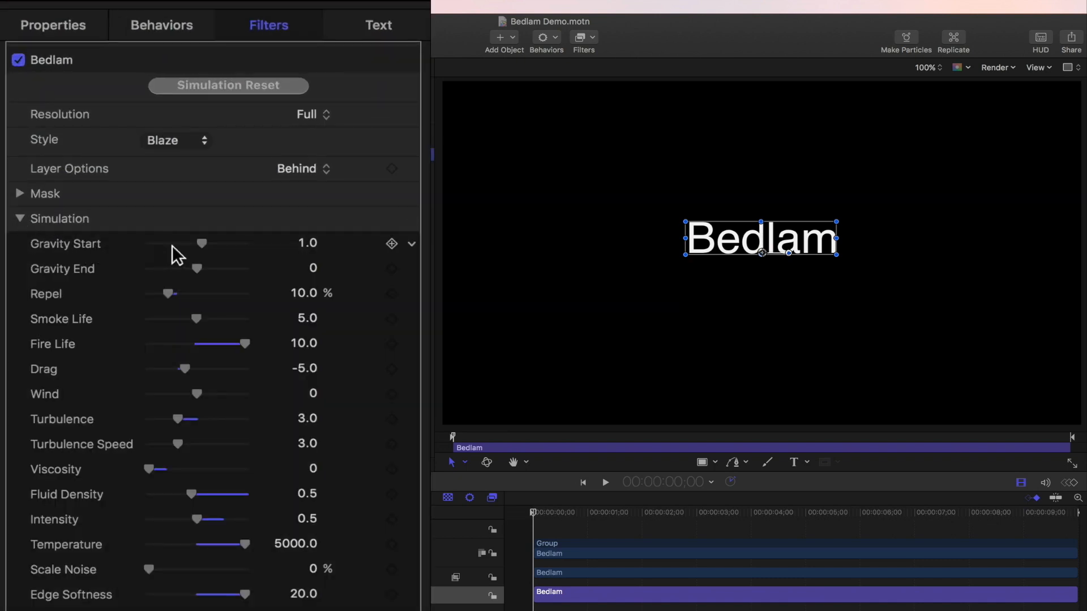
key(space)
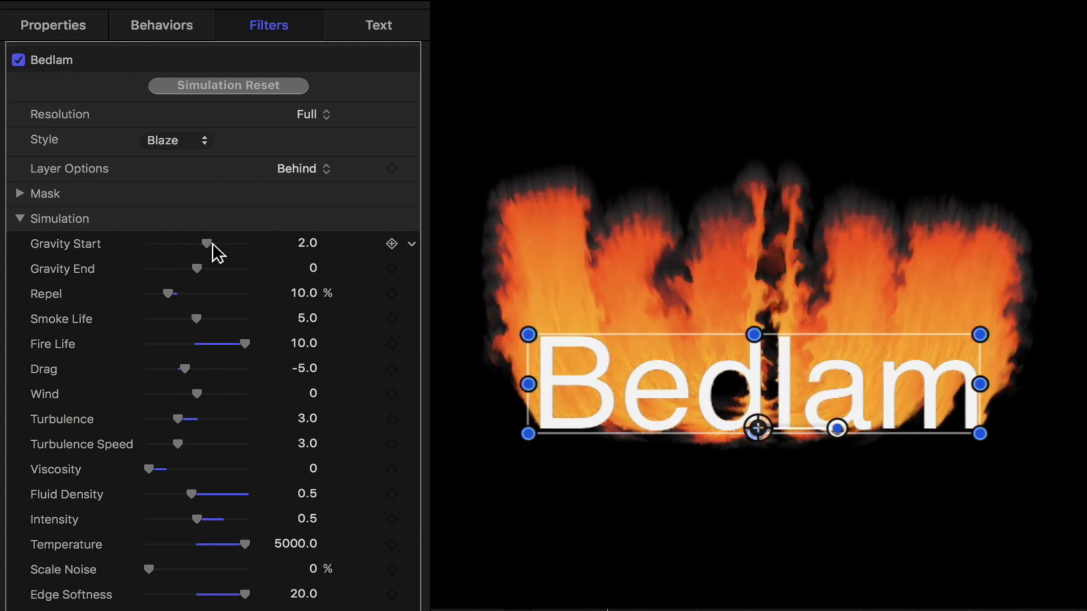
drag(212, 243, 188, 243)
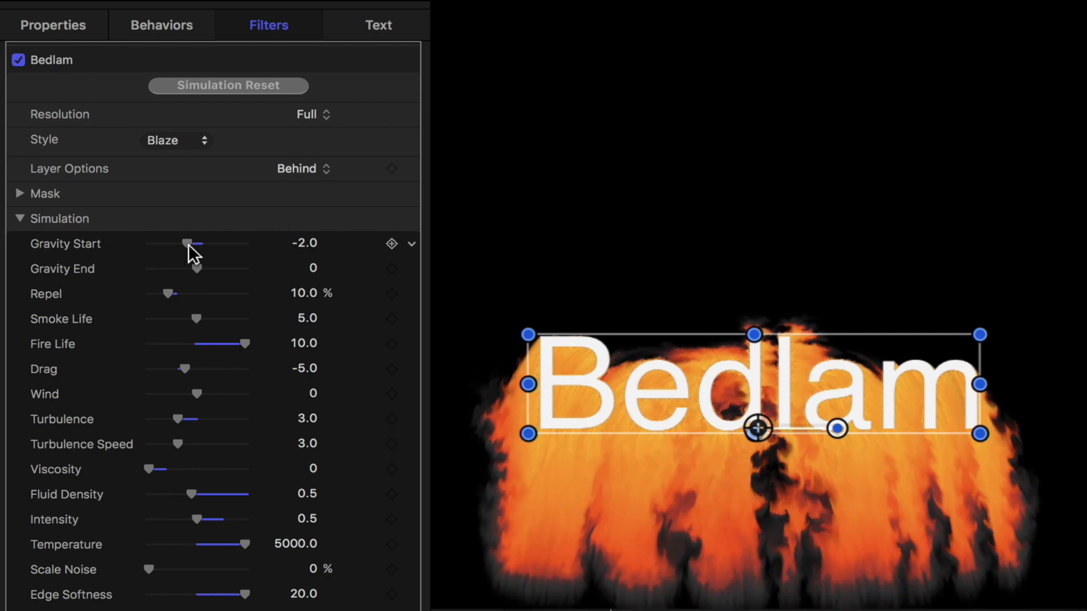
drag(188, 243, 201, 243)
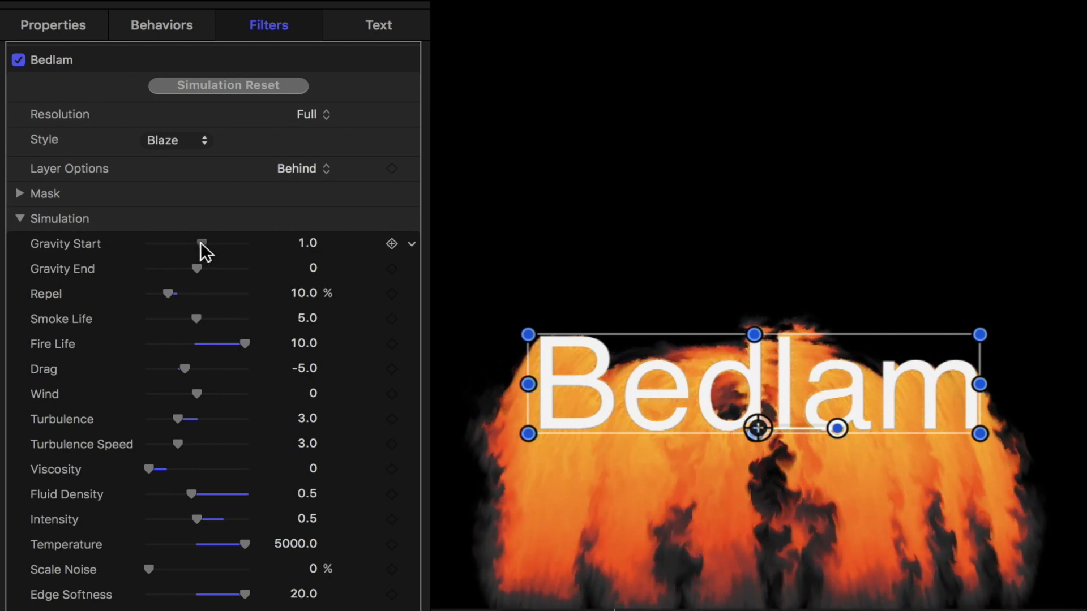
Try the simulation's Repel at 33.52% and 0%, and set it to about 13.47%
drag(167, 293, 171, 294)
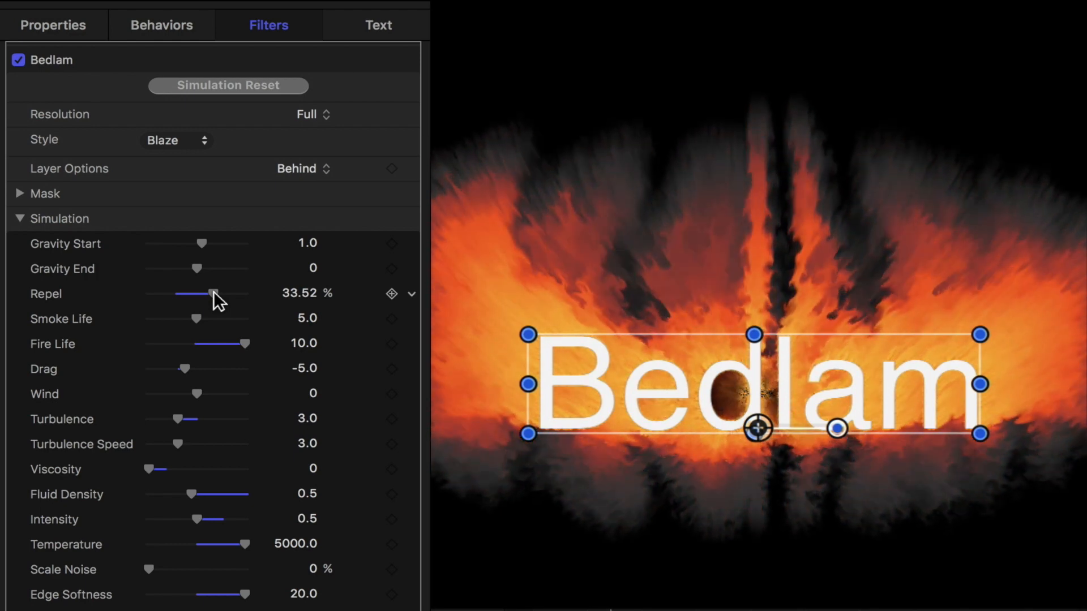
drag(213, 294, 123, 294)
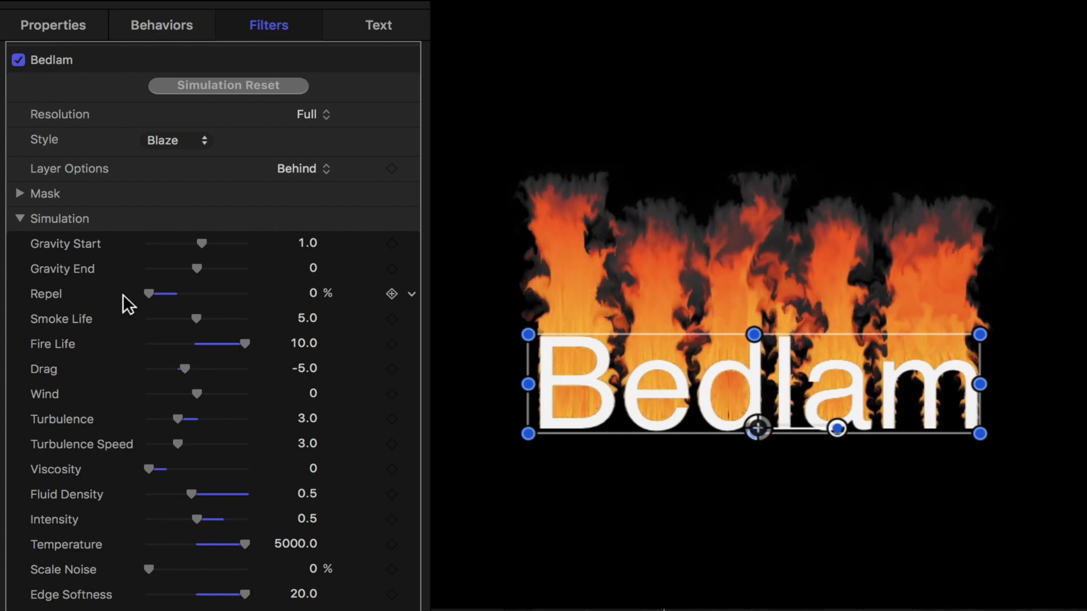
drag(168, 294, 174, 293)
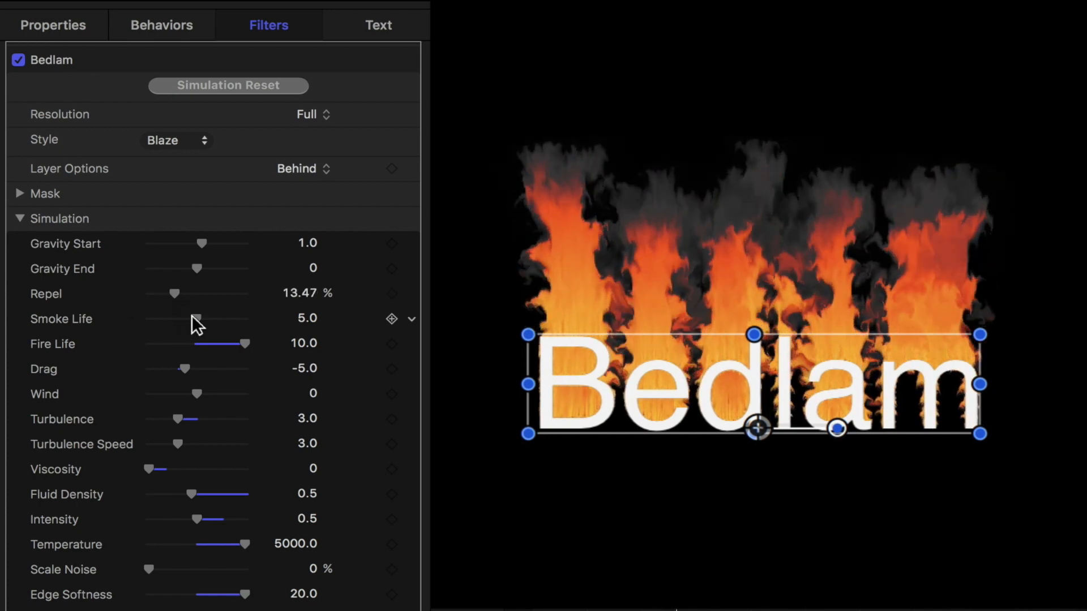
Try Smoke Life at 6.71, 10.0 and 14.6, and set it to about 5.04
drag(192, 316, 211, 316)
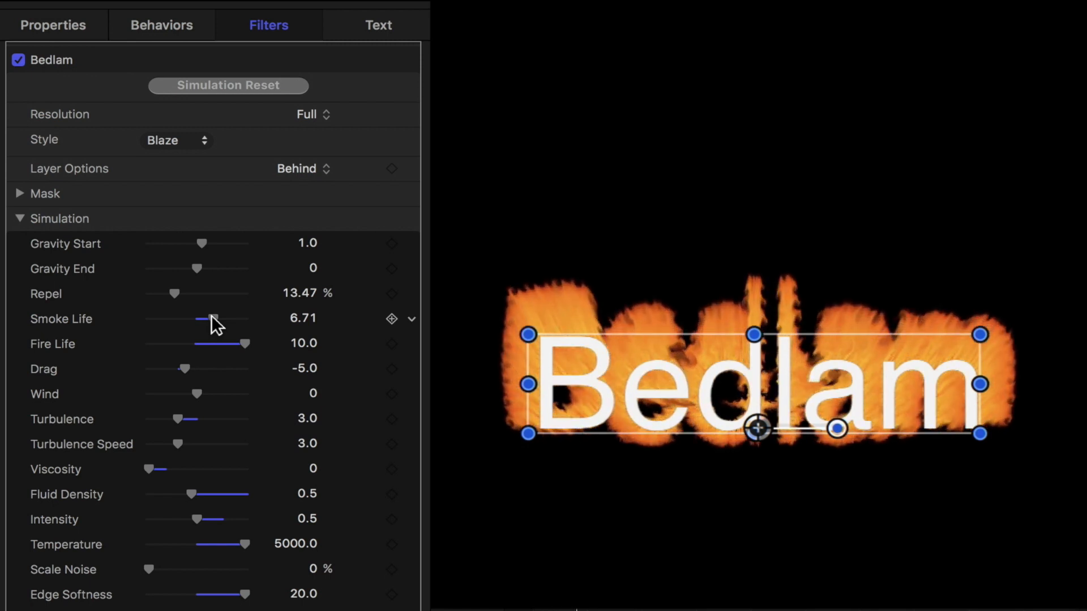
drag(214, 319, 284, 318)
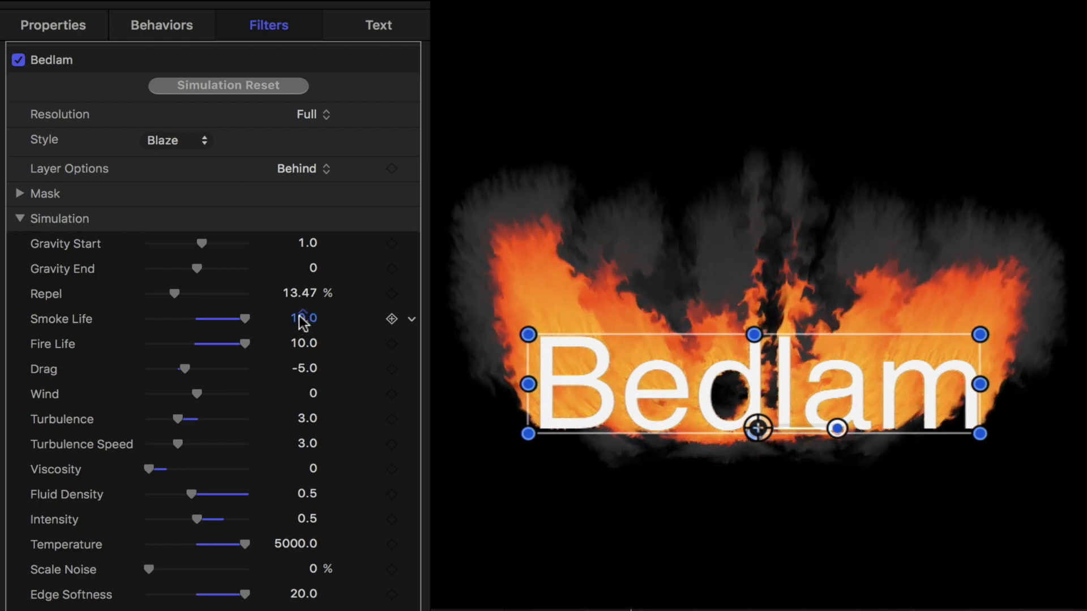
drag(300, 321, 310, 320)
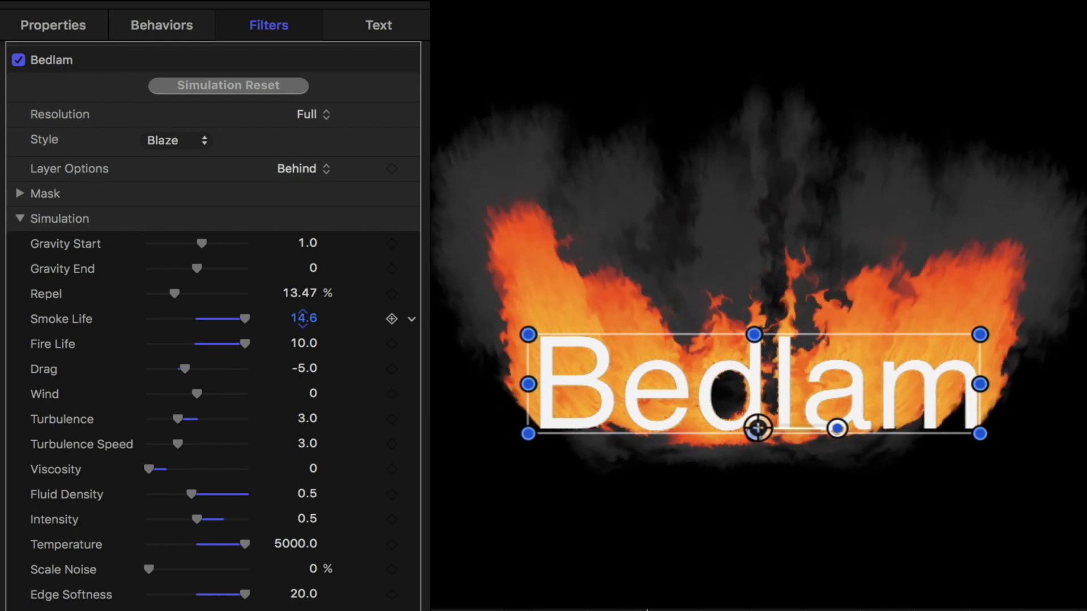
click(196, 319)
Set Fire Life to about 6.03 and try Drag at -20.0 and -4.0 during playback
click(205, 344)
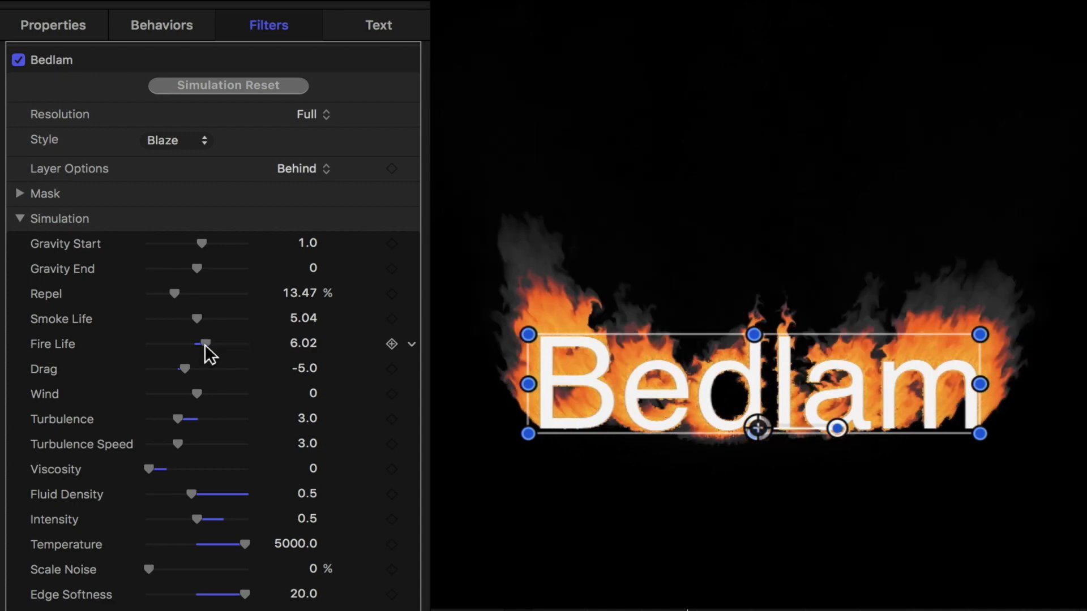
drag(204, 345, 122, 368)
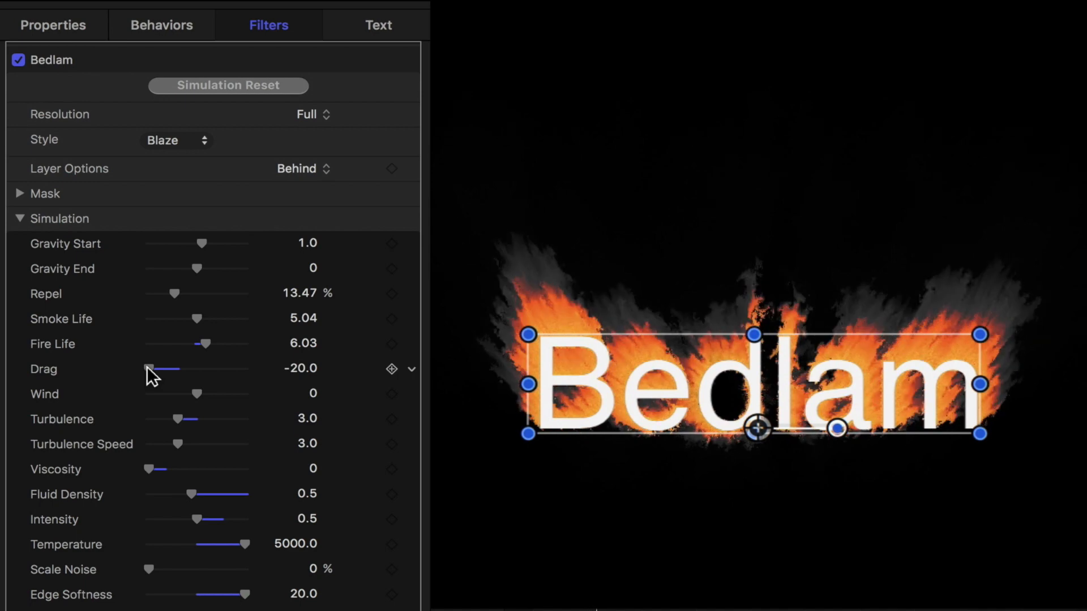
drag(147, 366, 218, 366)
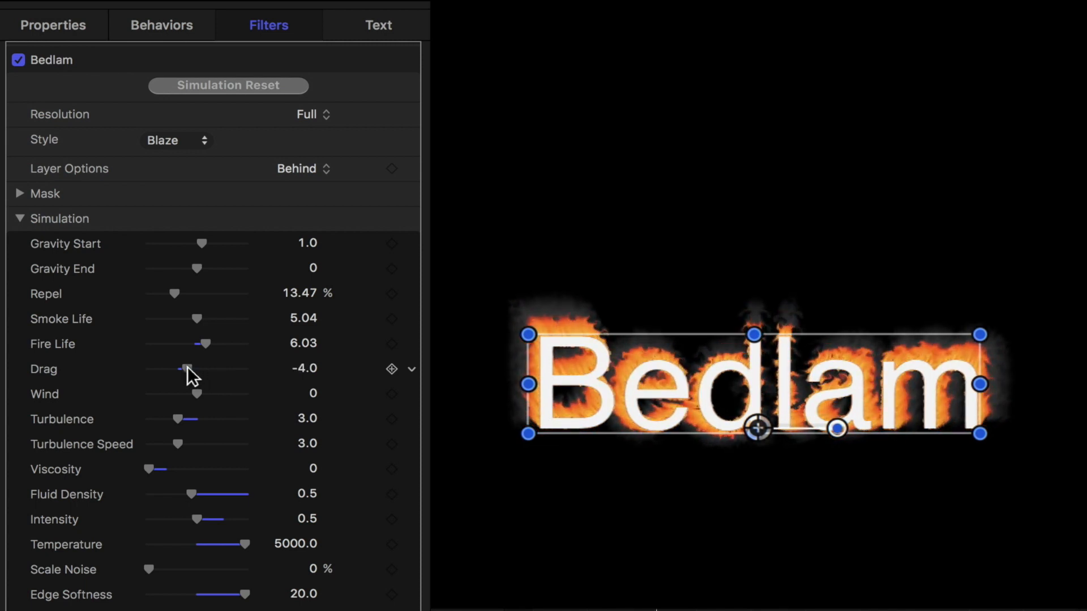
Set Drag to -7.0, try Wind at 6.0 and -3.0, and return Wind to 0
drag(188, 366, 225, 393)
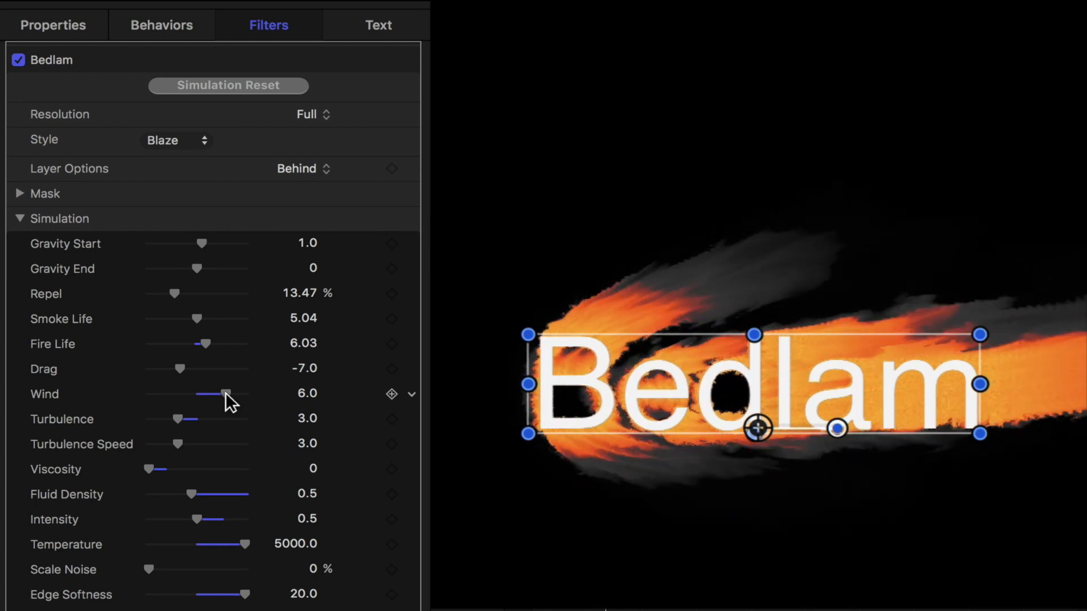
drag(221, 392, 182, 395)
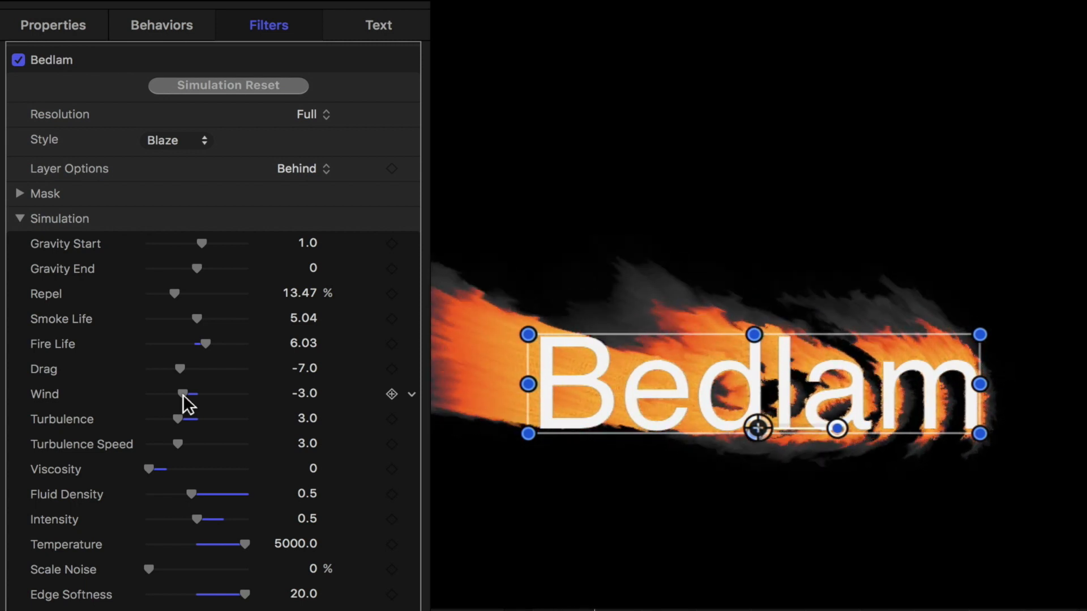
drag(190, 393, 196, 394)
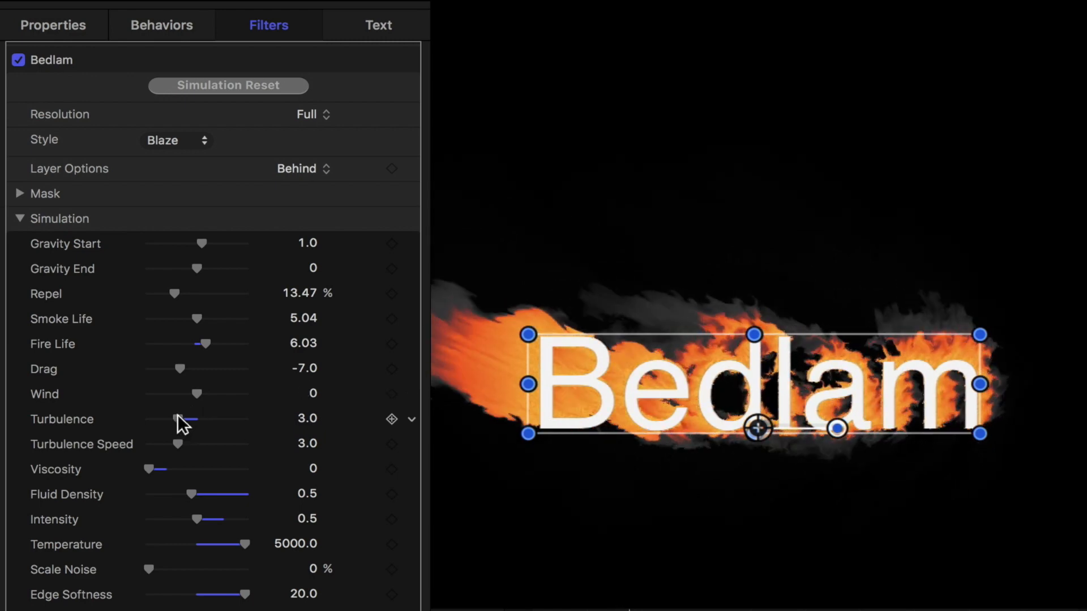
Try high and low values for Turbulence and Turbulence Speed, and set them to about 4.82 and 2.91
drag(177, 417, 210, 417)
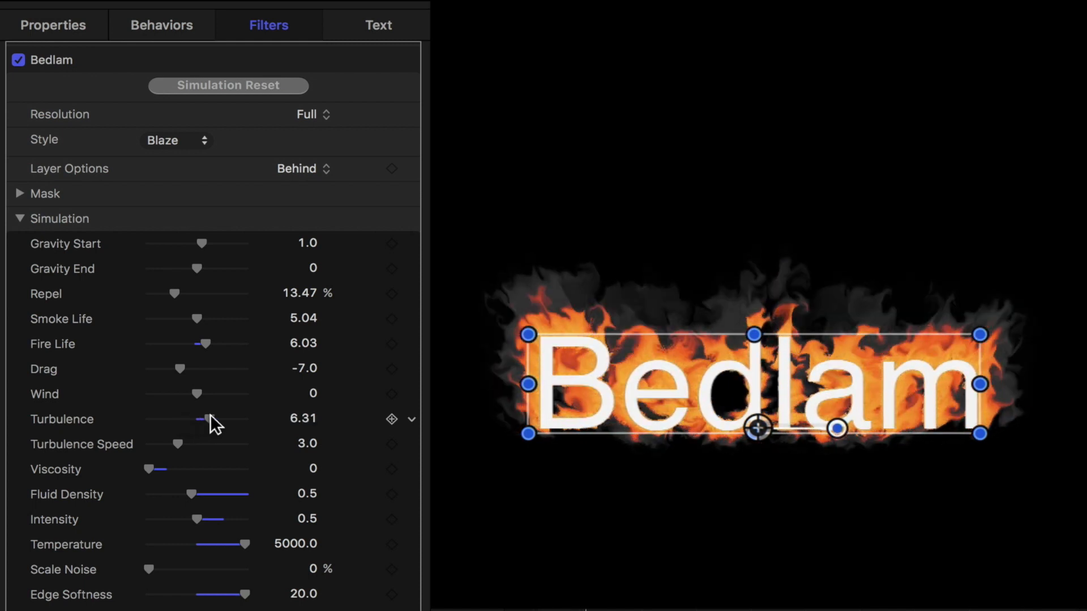
drag(211, 419, 157, 419)
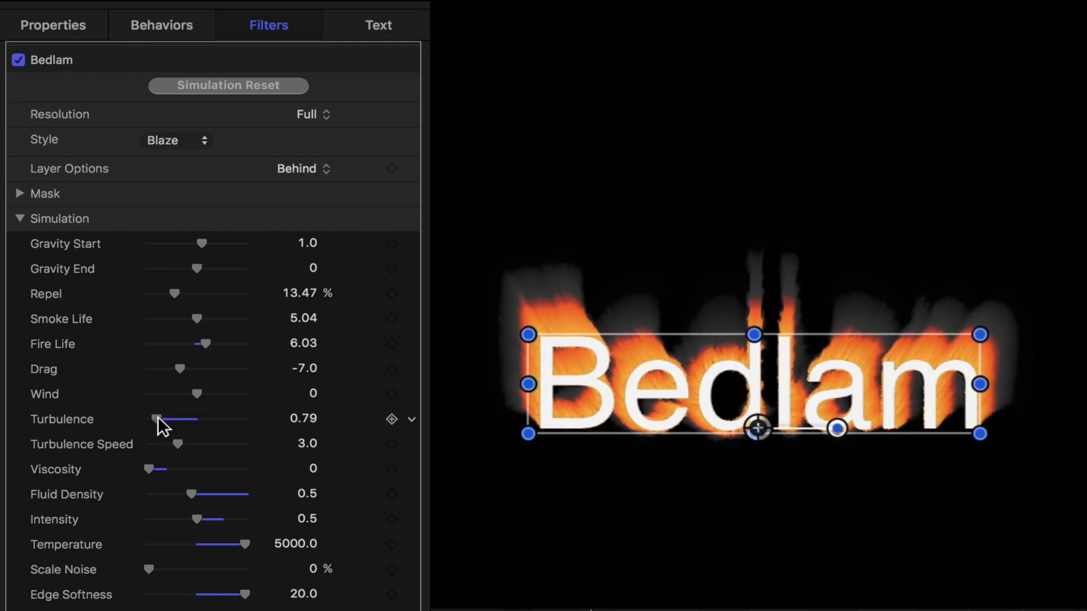
drag(157, 419, 155, 444)
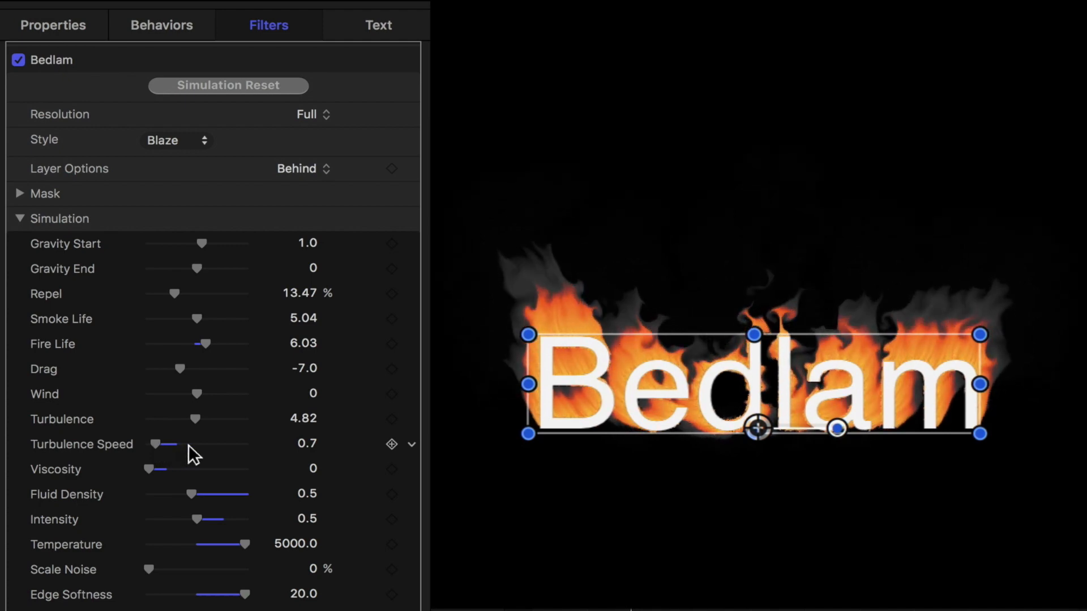
click(221, 444)
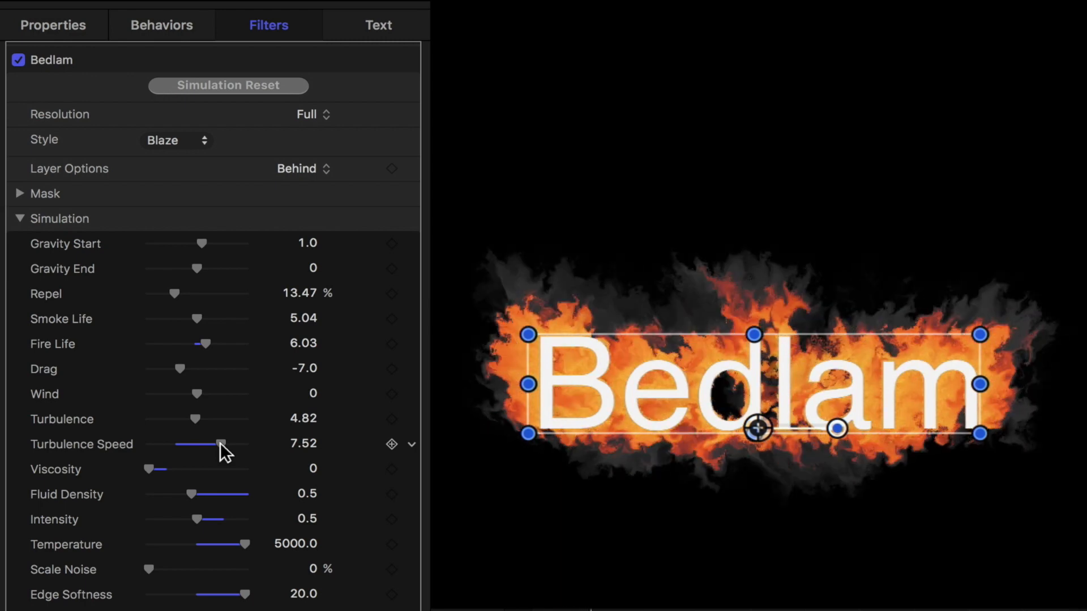
click(176, 444)
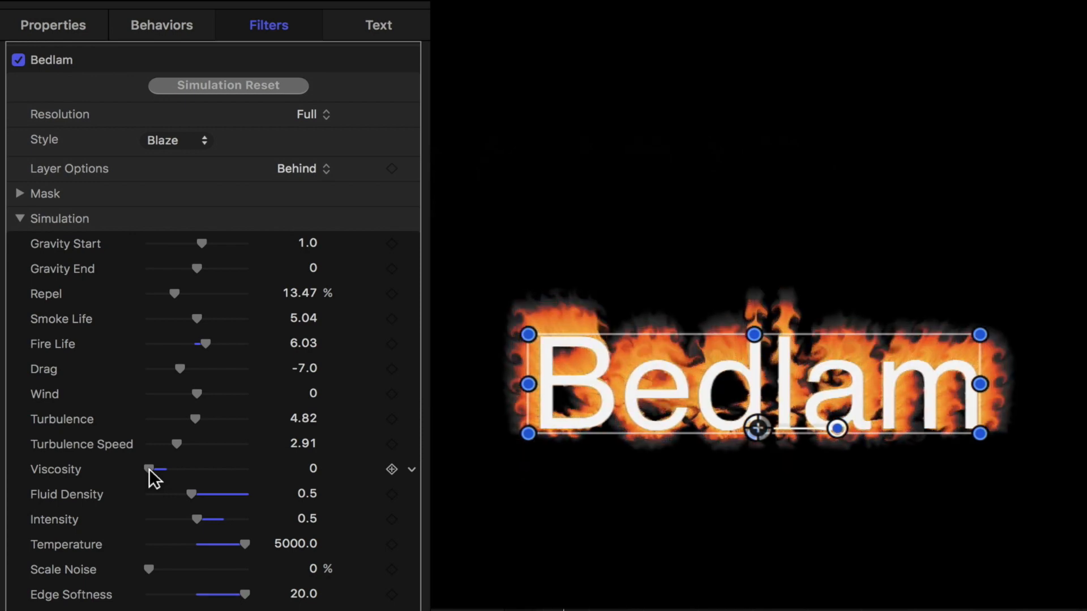
Raise Viscosity to 10.0, try Fluid Density at 1.0, and set Fluid Density to 0.1
drag(150, 470, 250, 469)
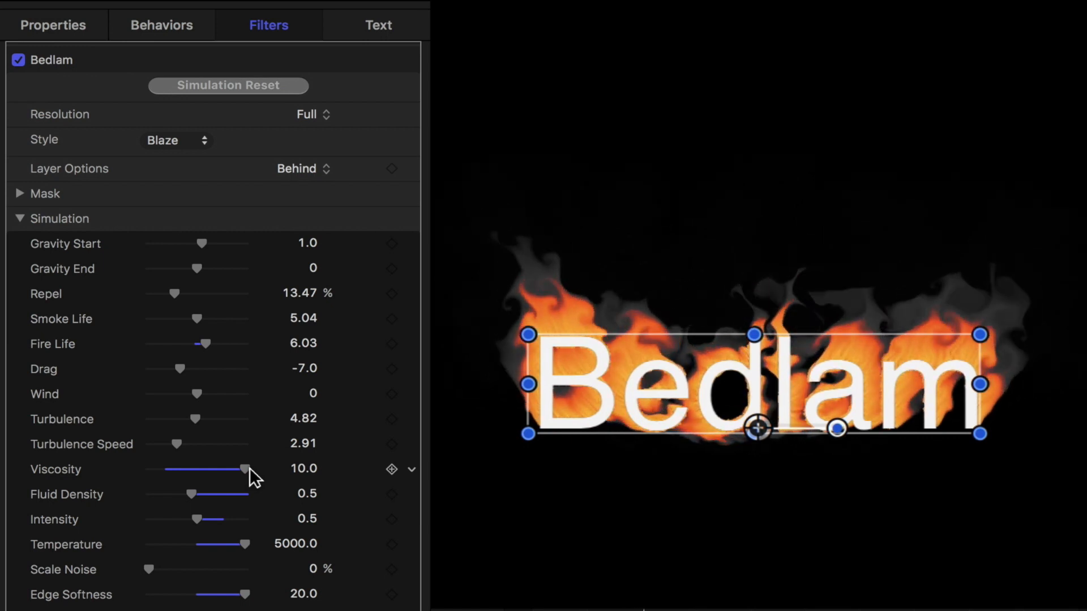
drag(212, 499, 276, 500)
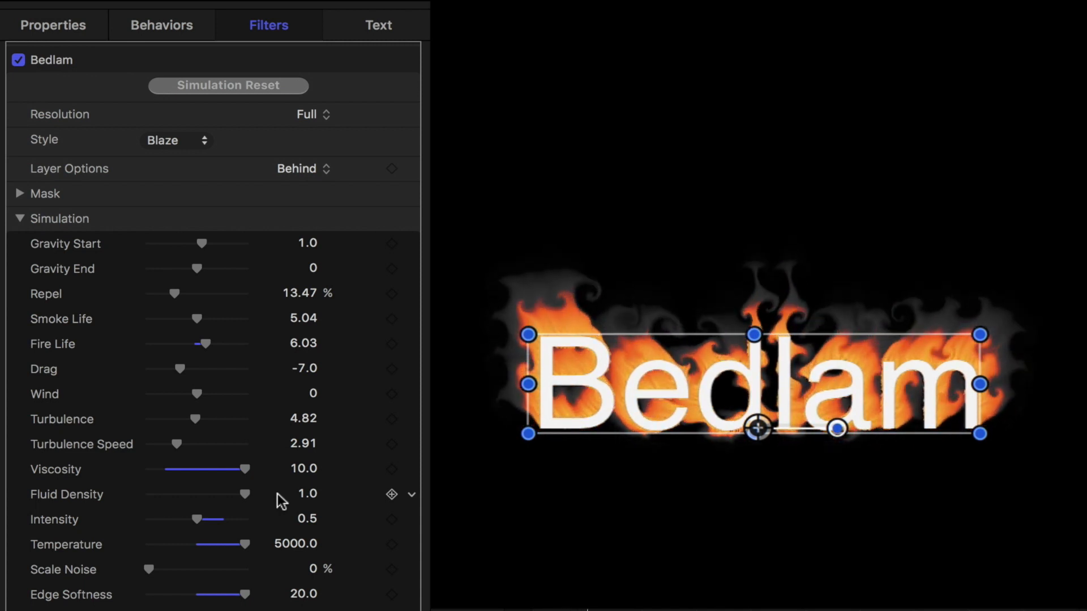
drag(277, 495, 106, 498)
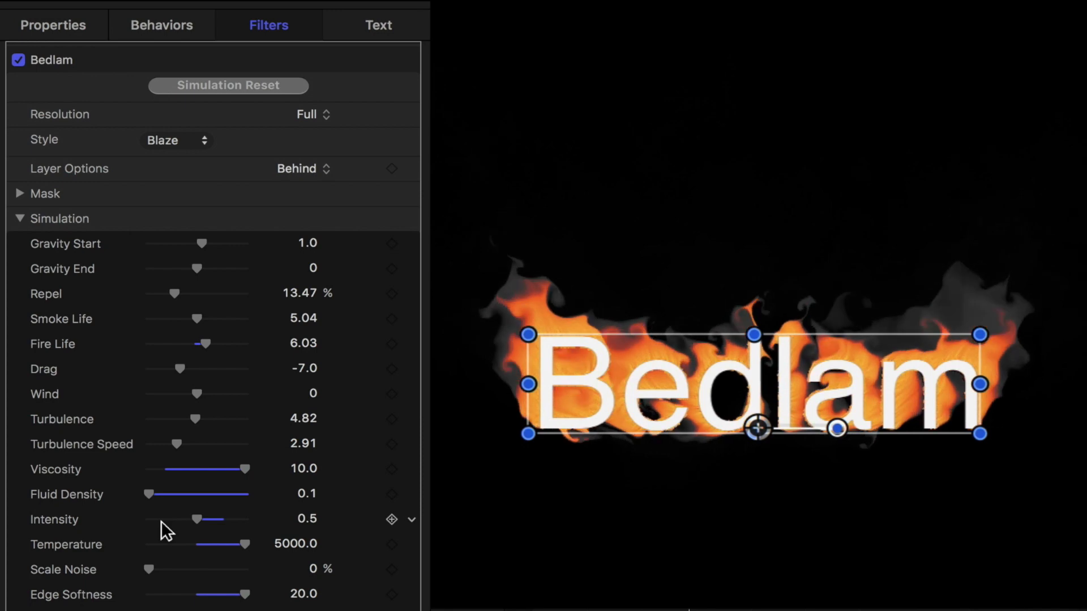
scroll(161, 522, down, 3)
scroll(161, 522, down, 3)
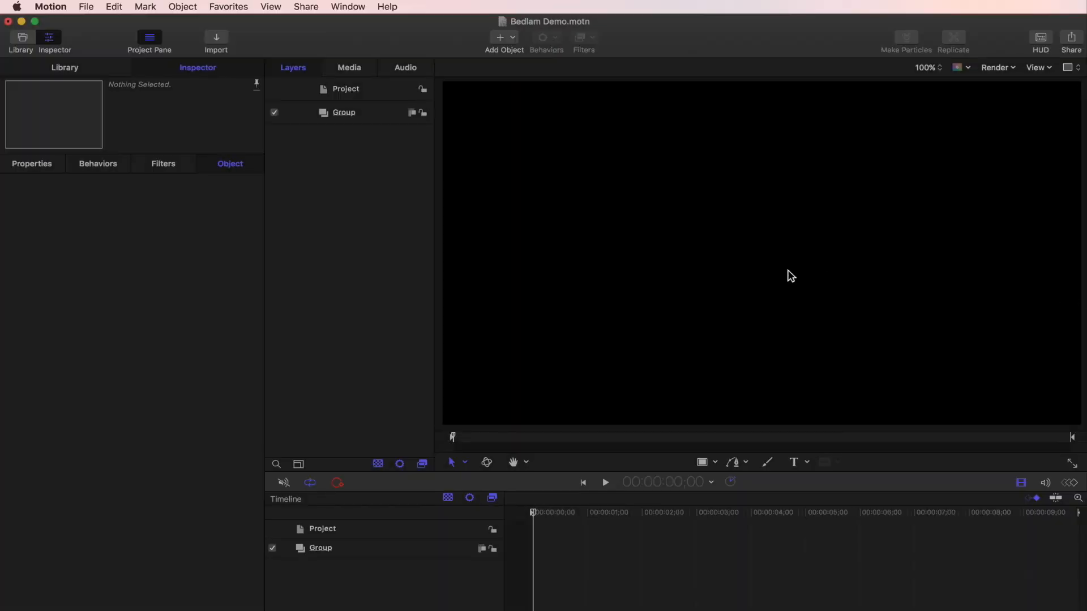
Draw a small, narrow upright rectangle just left of the canvas centre, change its fill to very light grey, and select its layer
click(705, 463)
drag(714, 240, 723, 270)
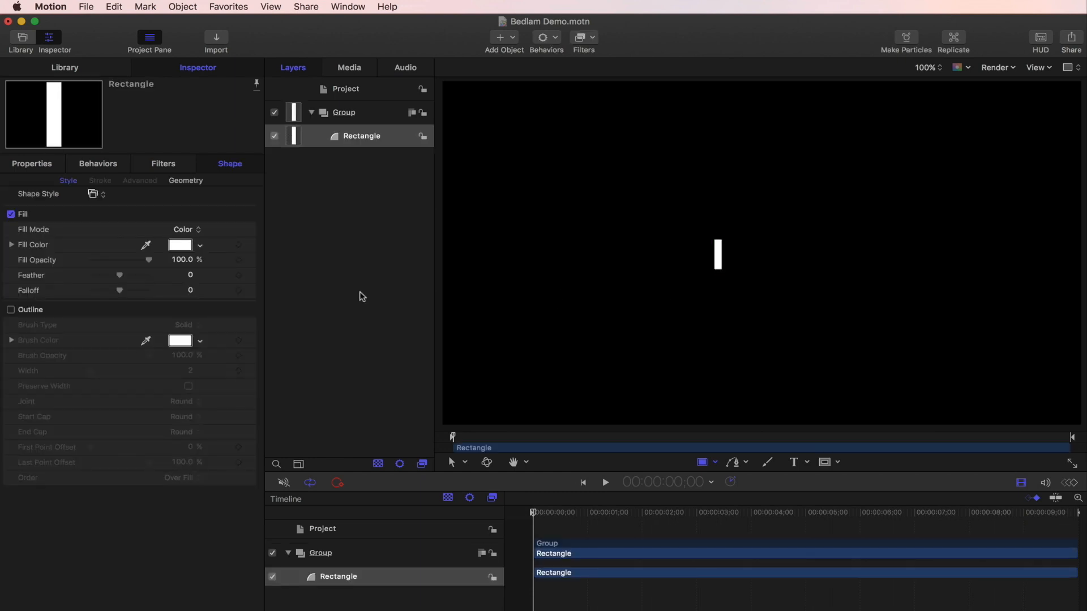
click(179, 246)
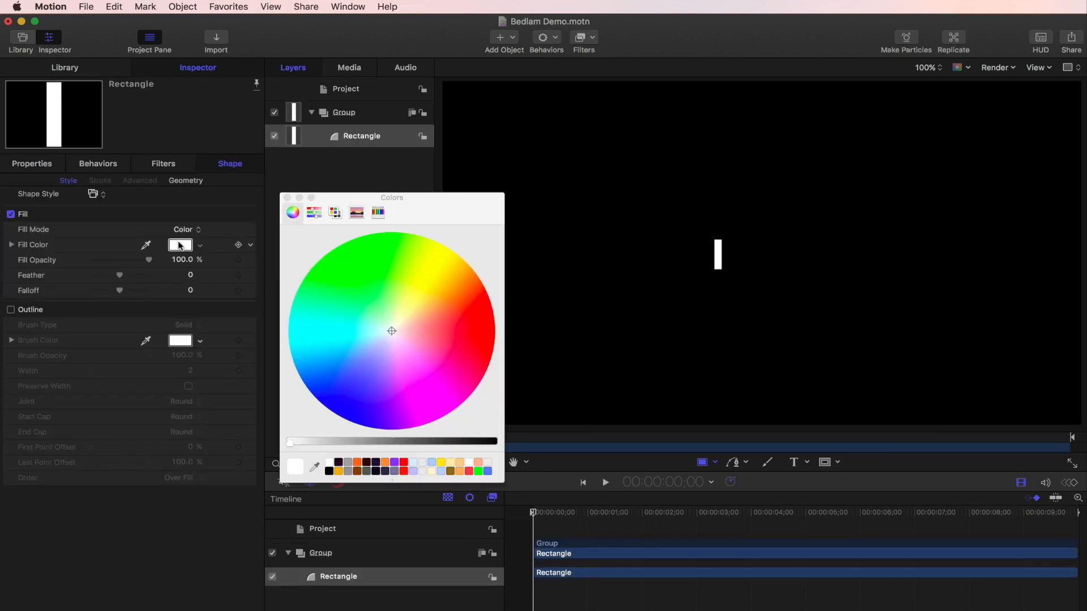
click(302, 440)
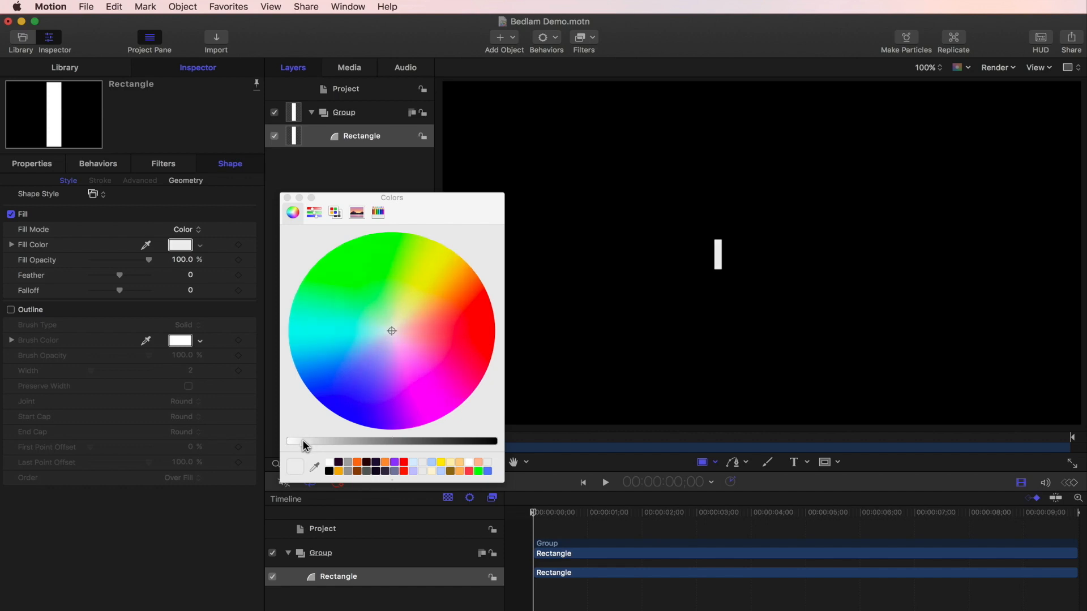
click(288, 198)
click(386, 136)
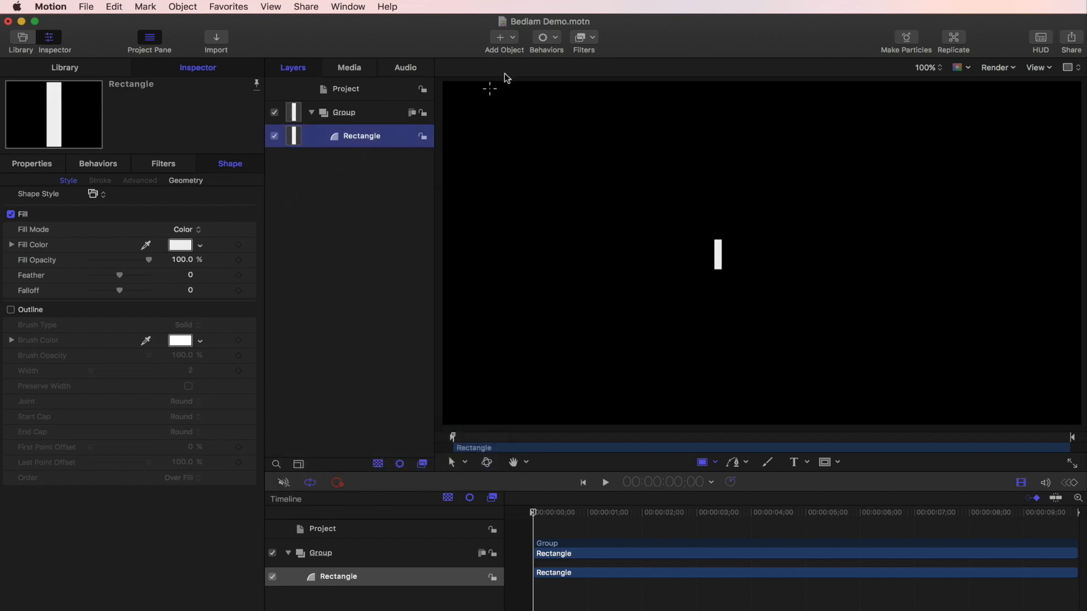
Apply the ReelPath Bedlam filter to the rectangle and play the project to preview the simulation
click(580, 37)
mouse_move(621, 124)
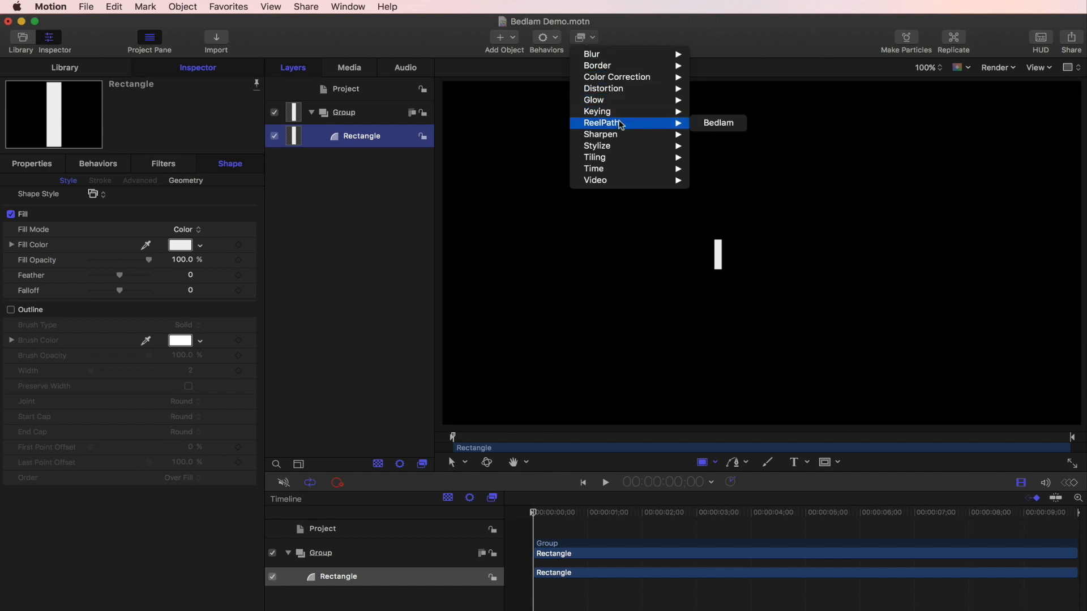
click(722, 127)
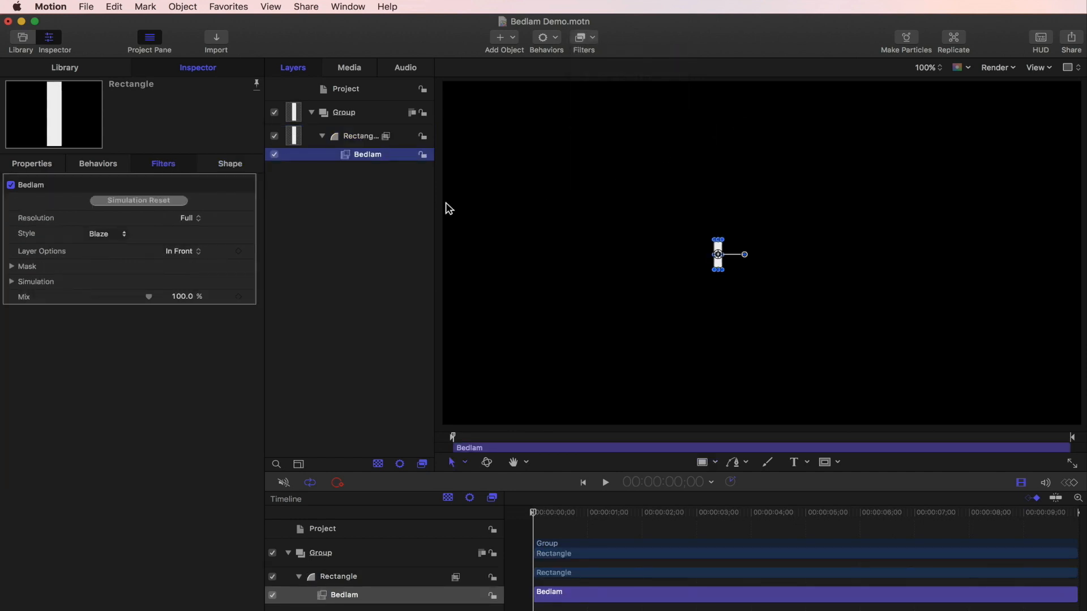
key(space)
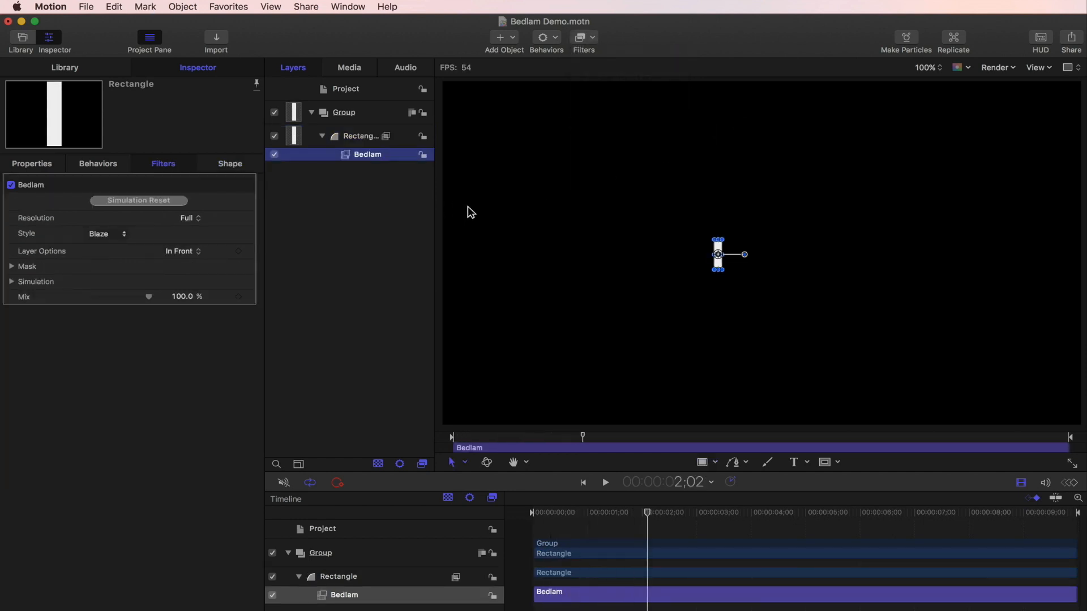
Move the Bedlam filter from the rectangle to its parent group and play the project from the start
drag(375, 156, 374, 117)
key(Home)
key(space)
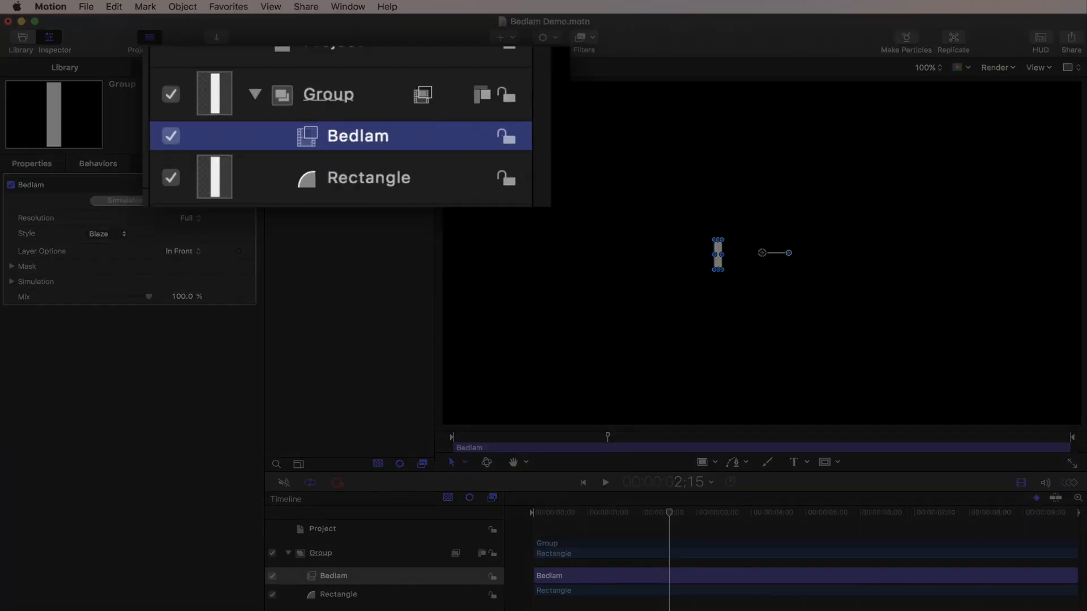
Switch the rectangle's group from 2D to 3D and play the project from the beginning
click(481, 94)
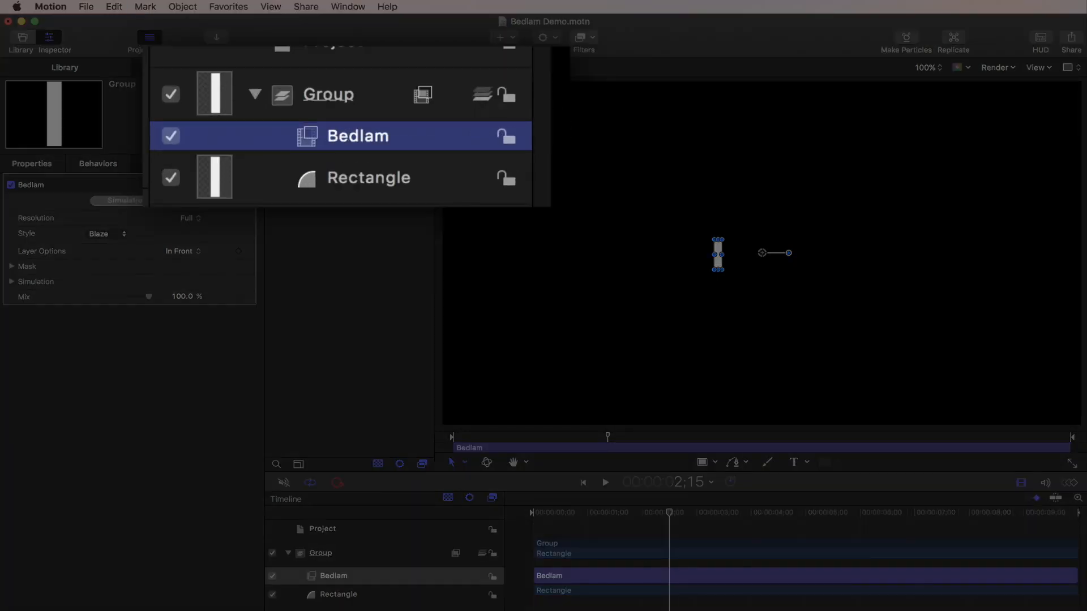
key(Home)
key(space)
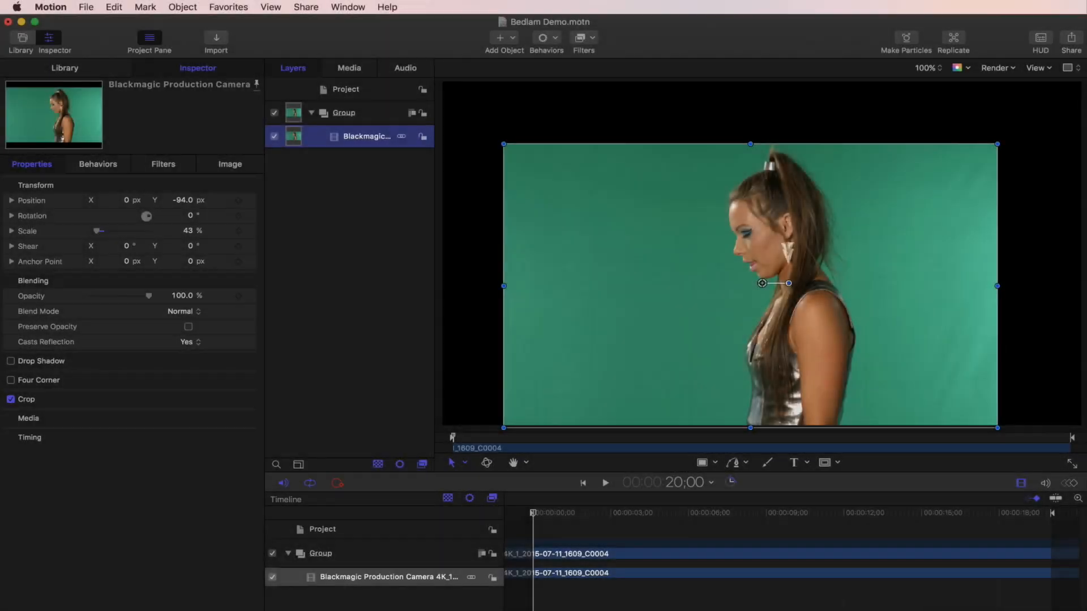
Apply the Keyer filter to the green-screen clip of the woman
click(594, 39)
mouse_move(650, 112)
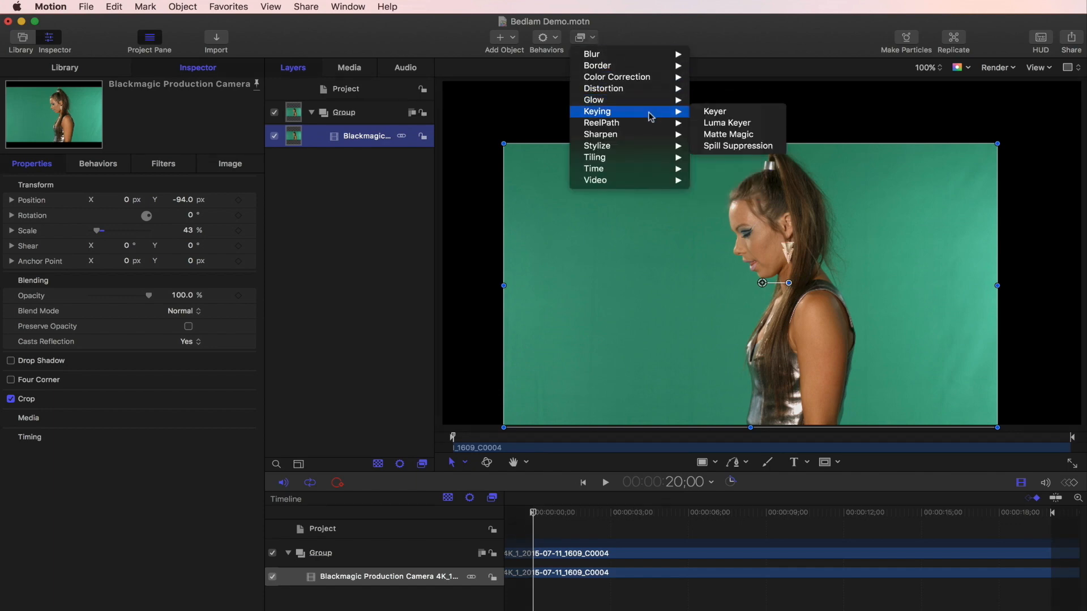
click(756, 114)
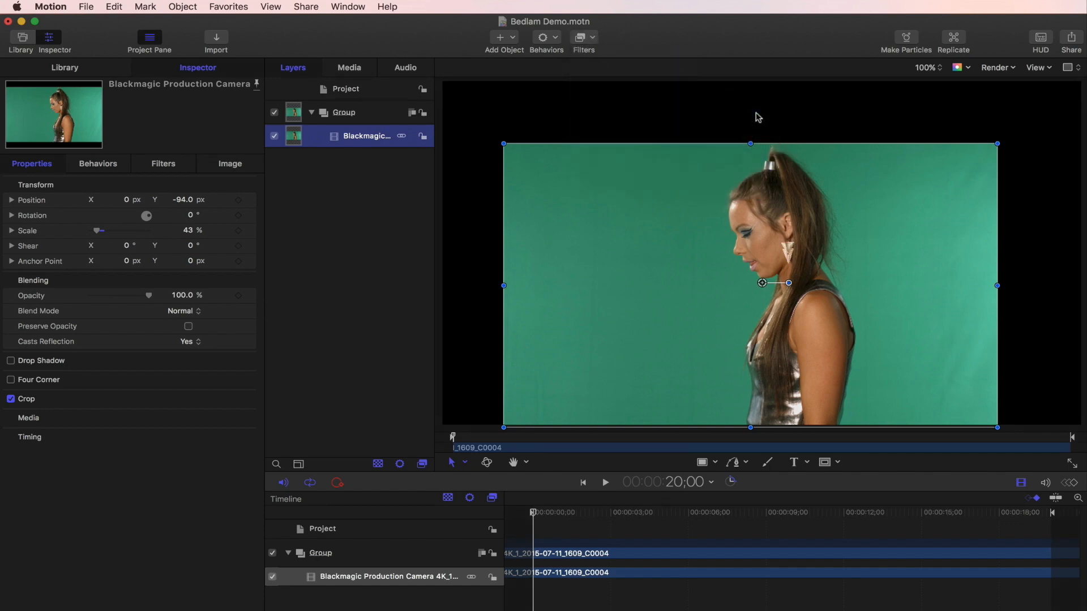
Switch the keyed clip's group to 3D and apply the ReelPath Bedlam filter to that group
click(371, 117)
click(415, 113)
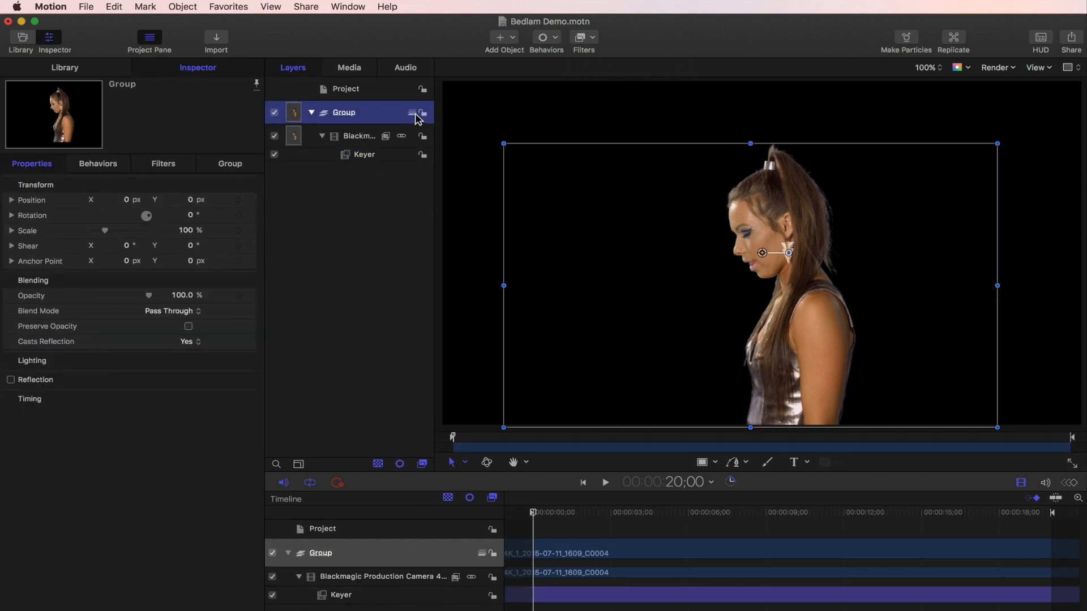
click(592, 39)
mouse_move(651, 122)
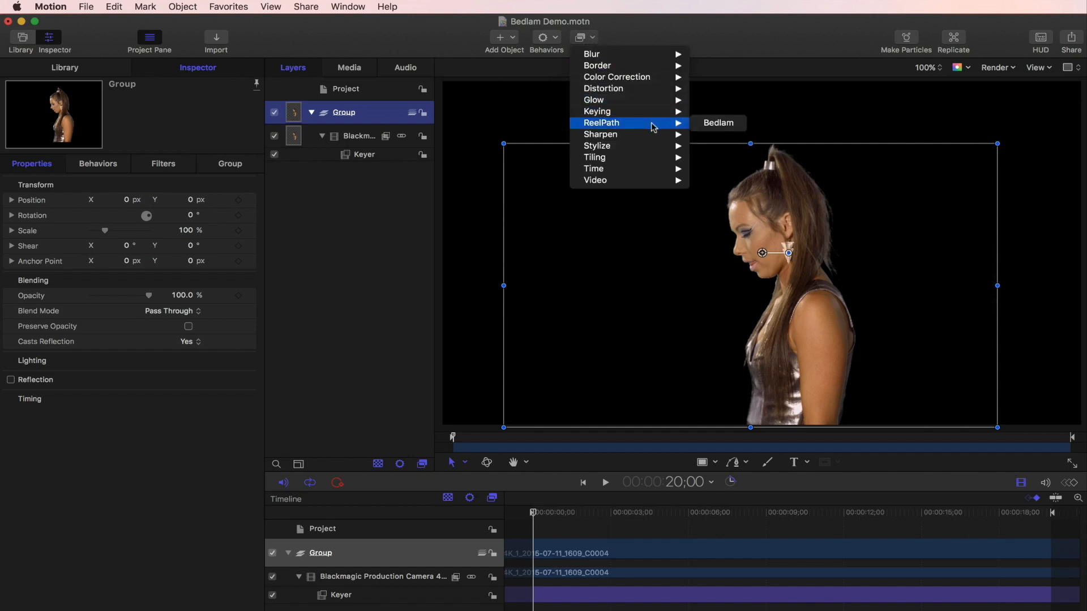
click(744, 127)
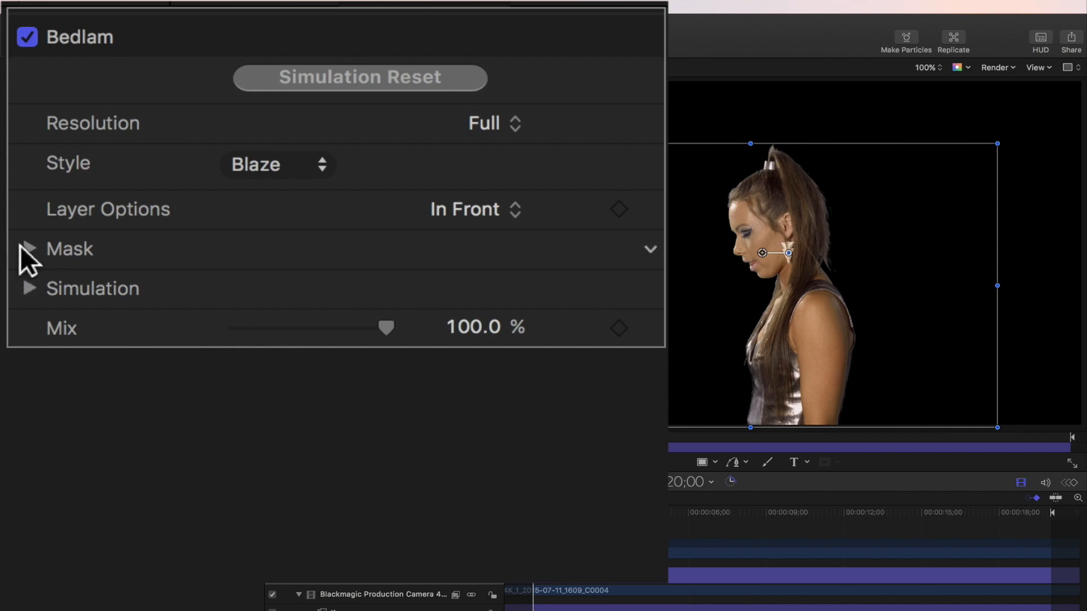
Show the Bedlam mask at 100% opacity, set its Gamma to 0.48, and reset the simulation
click(24, 248)
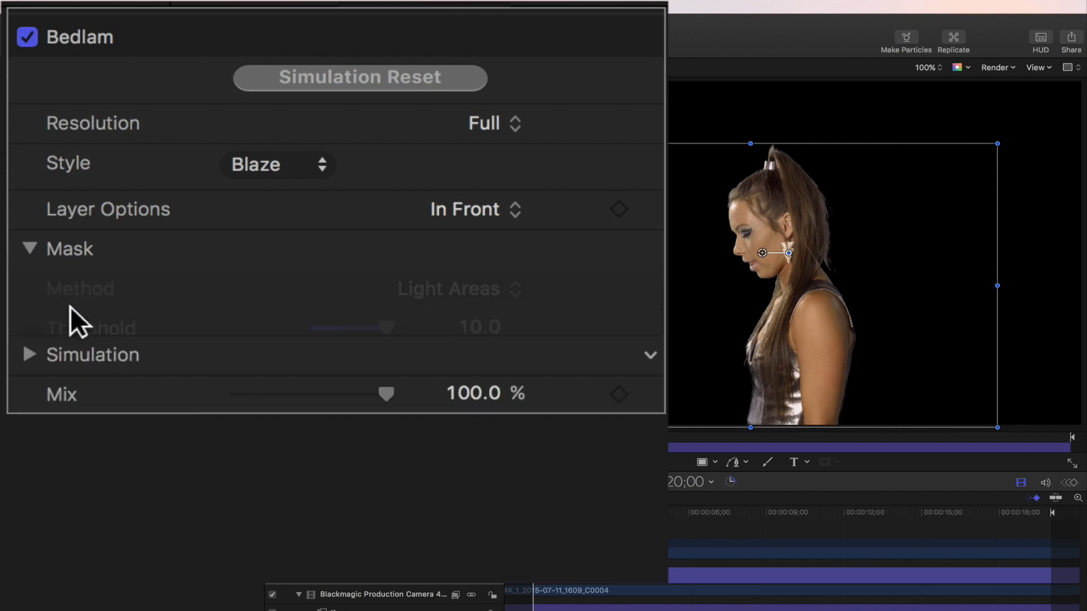
drag(271, 524, 447, 531)
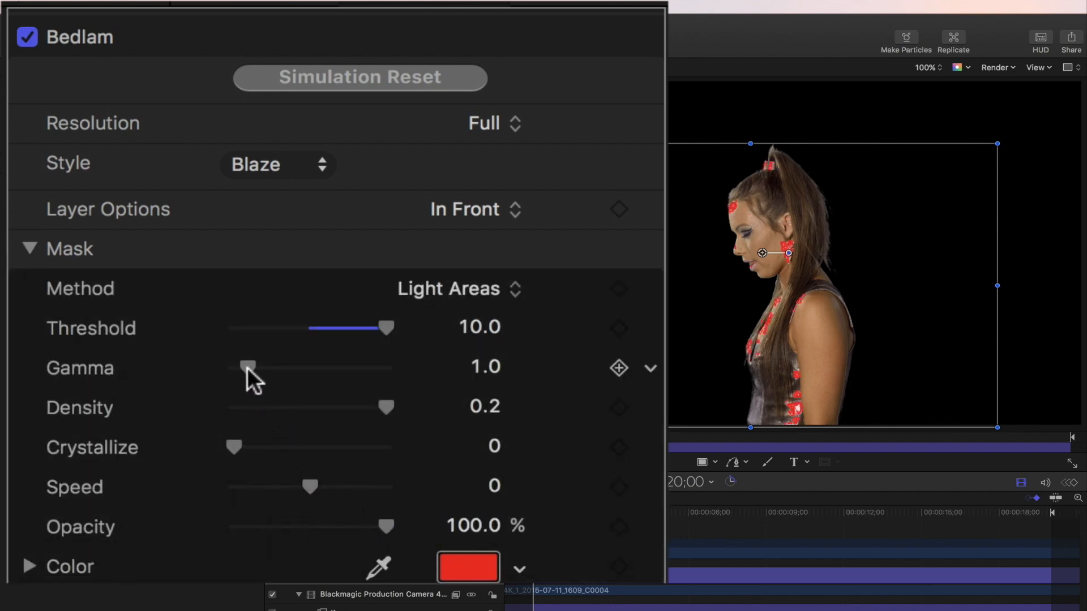
drag(242, 362, 238, 364)
click(345, 73)
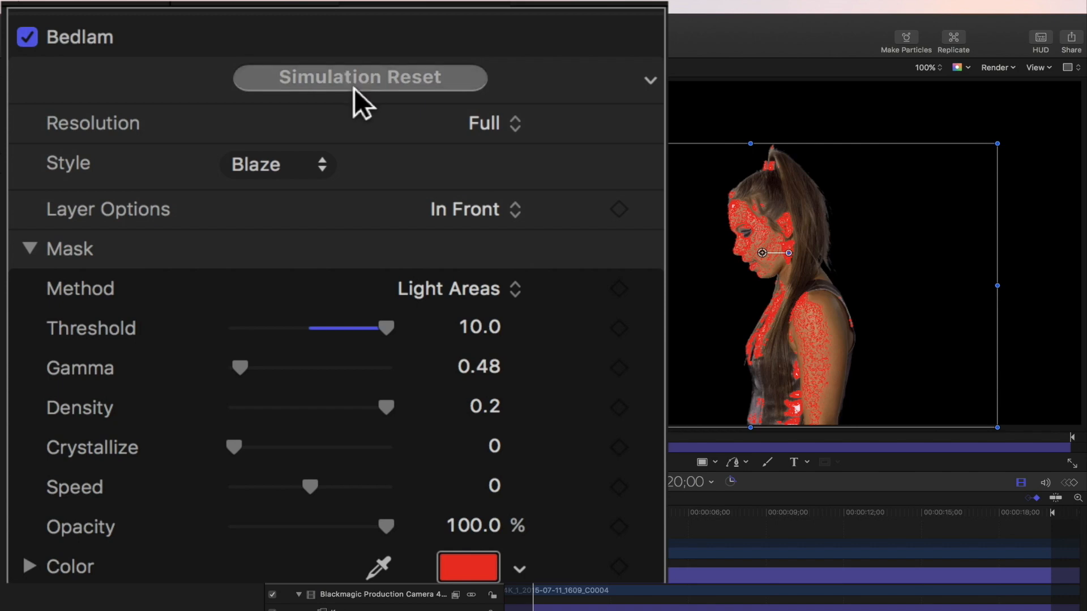
Set the Bedlam mask method to Dark Areas, with Gamma at 0.75 and Density at 0.03
click(459, 297)
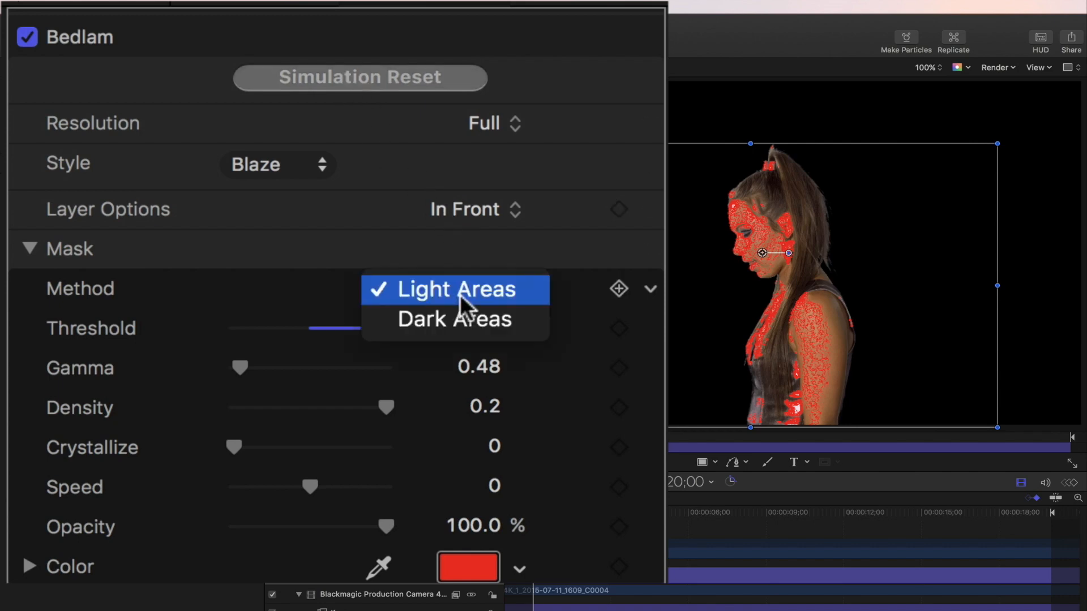
click(518, 317)
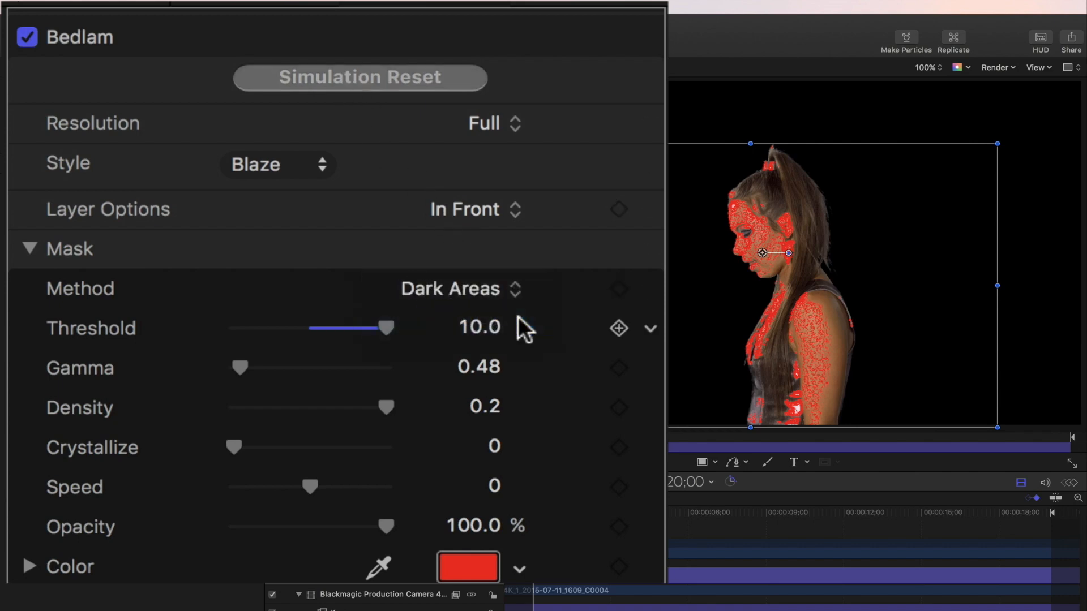
drag(237, 365, 243, 366)
click(281, 408)
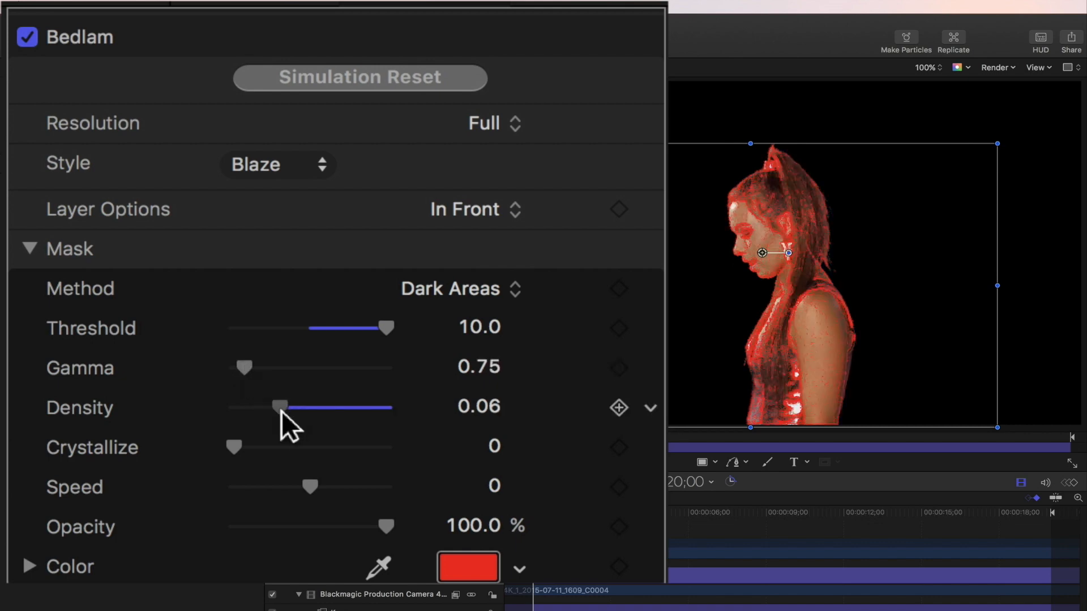
drag(260, 411, 245, 411)
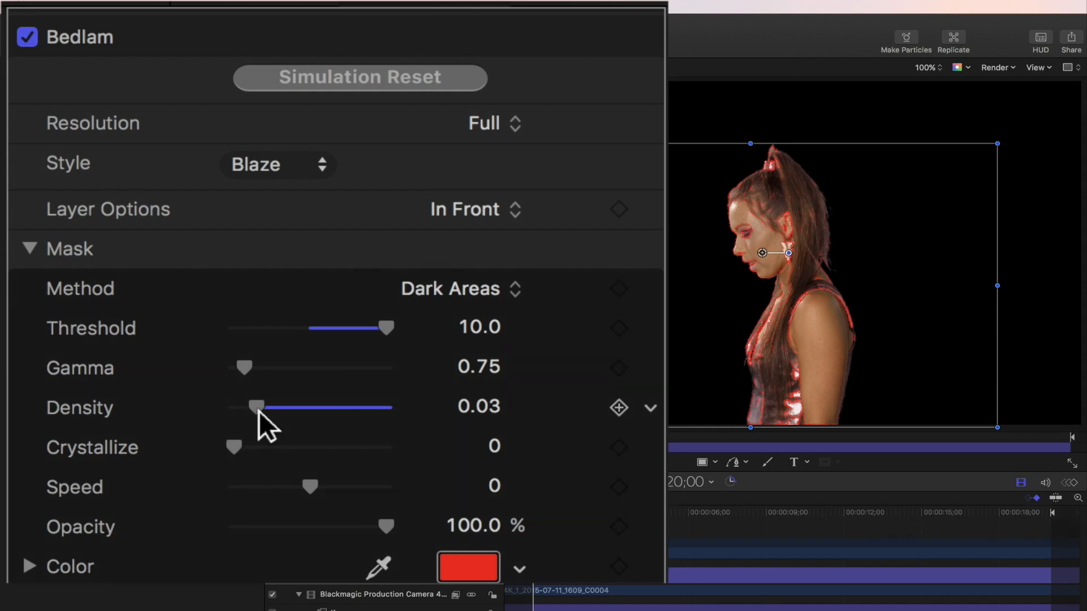
Set the mask's Opacity to 0% and the Bedlam Layer Options to Behind
drag(387, 525, 188, 522)
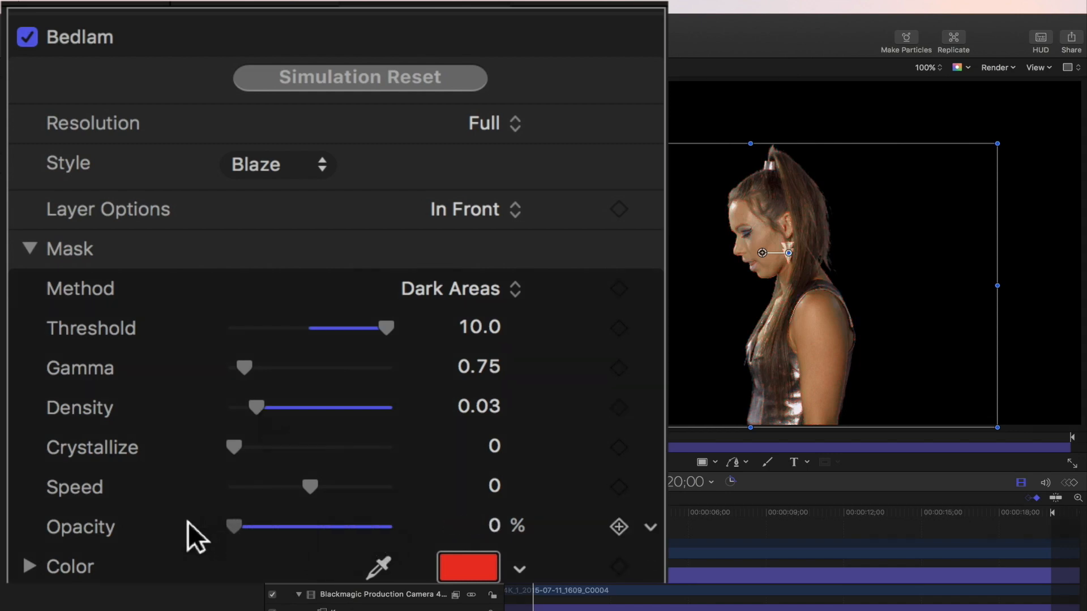
click(511, 213)
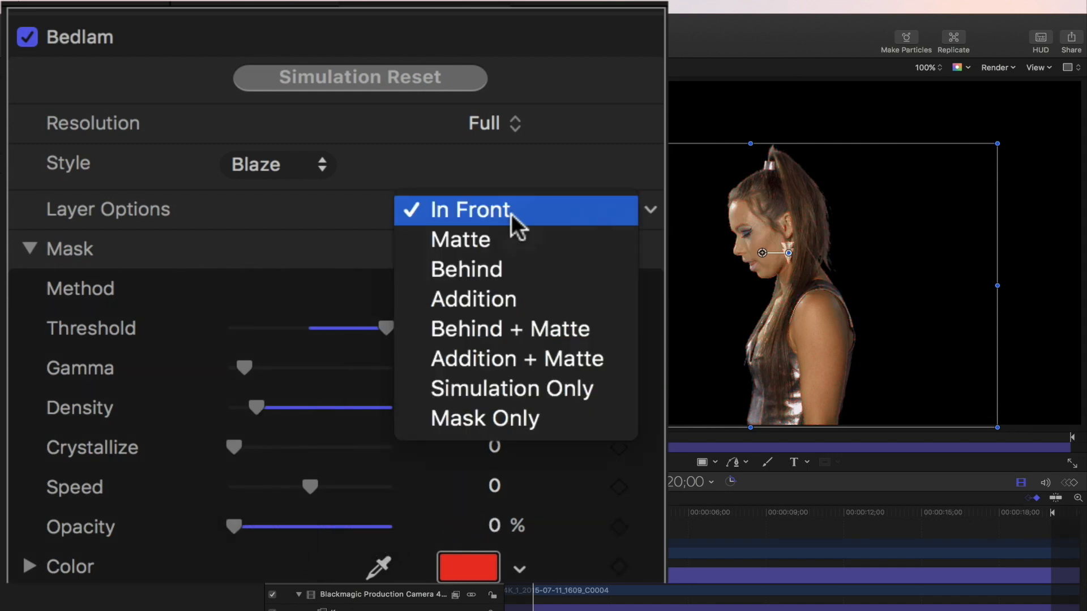
click(519, 263)
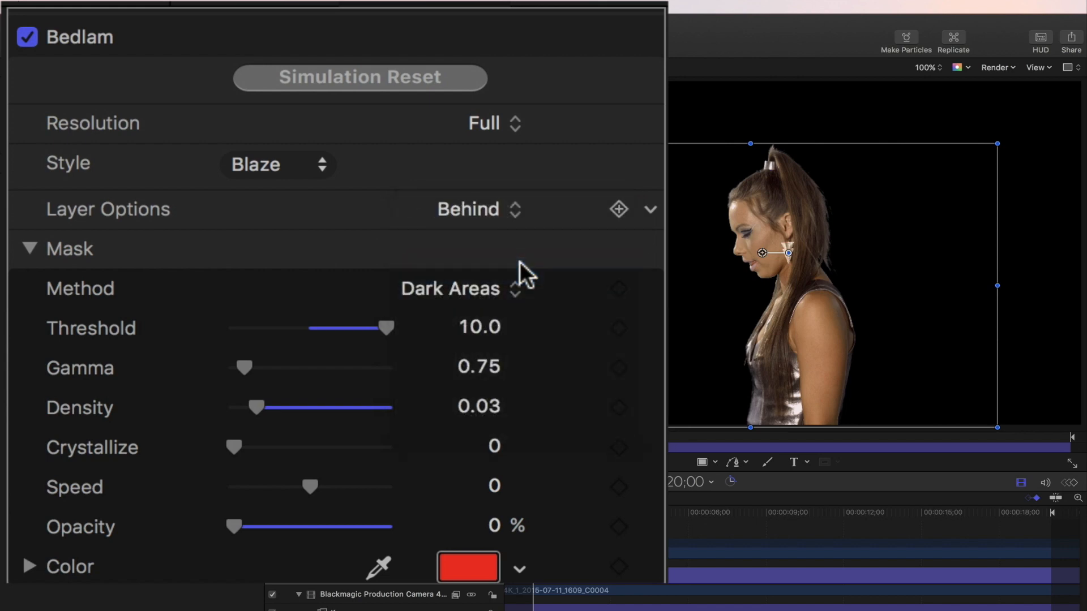
Set the Bedlam style to Blast and its resolution to Half
click(320, 165)
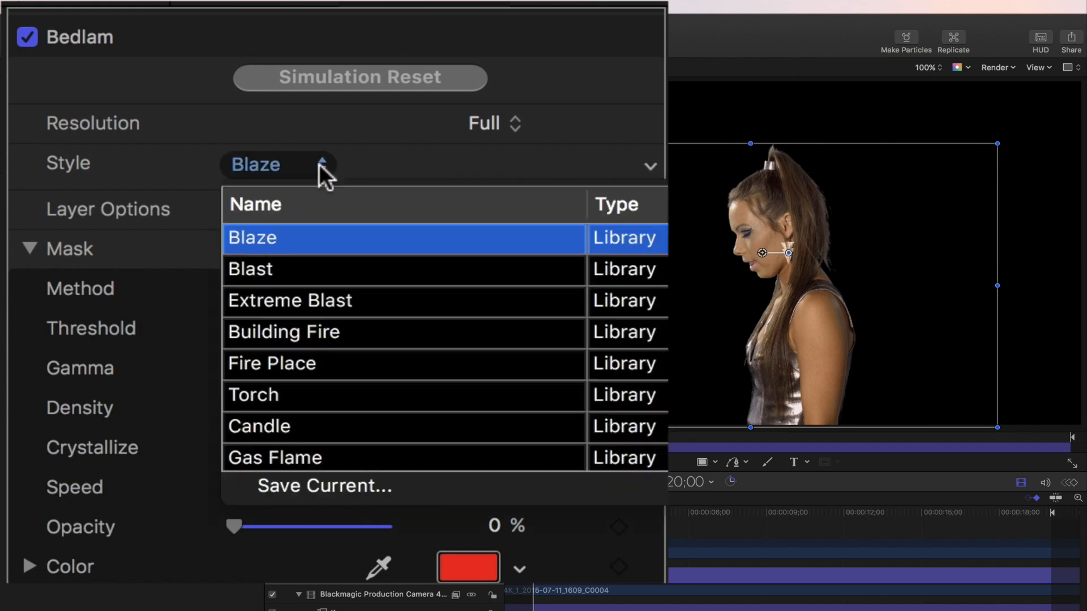
click(392, 272)
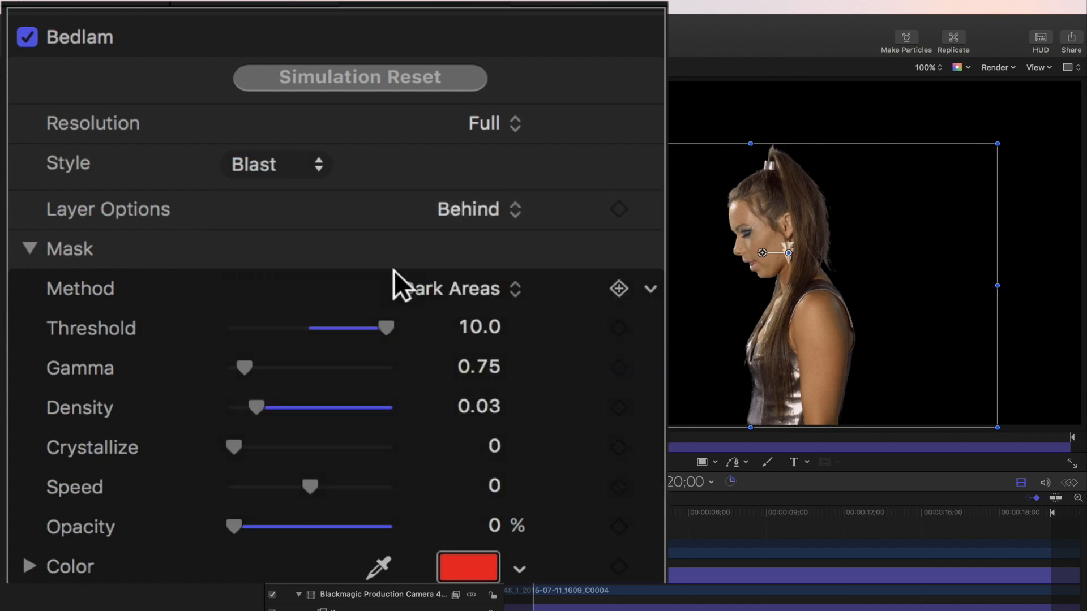
click(514, 124)
click(530, 152)
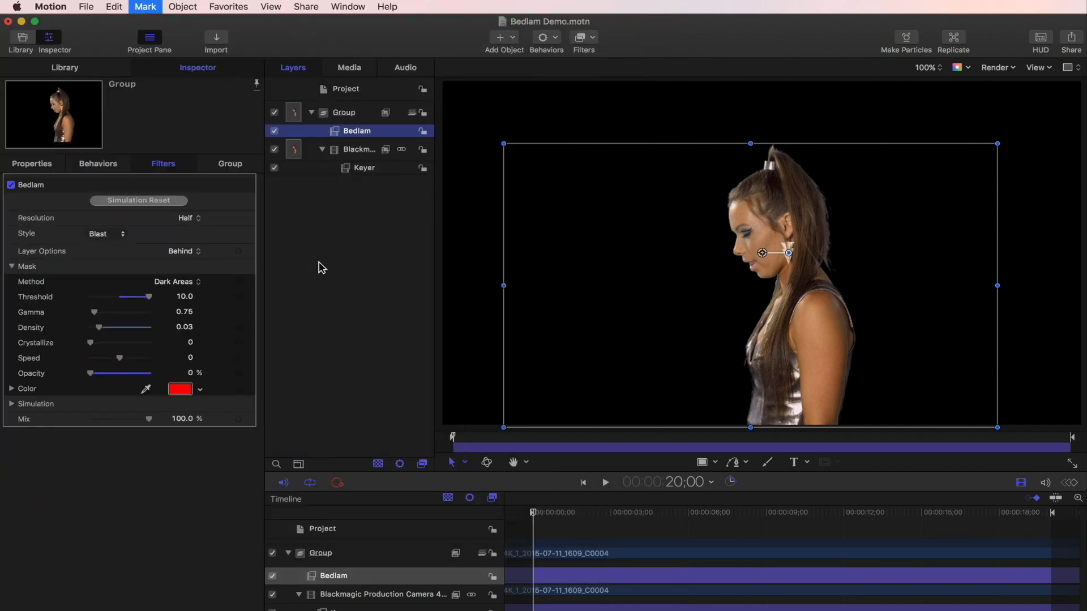
Play the fire simulation behind the woman and switch the canvas display to Transparent
key(space)
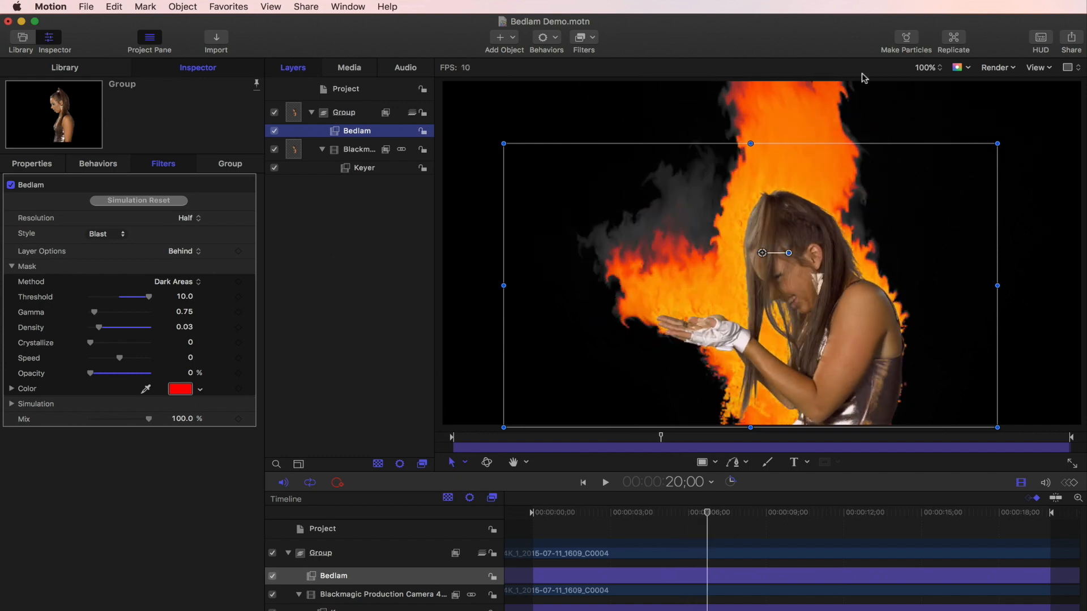
click(962, 67)
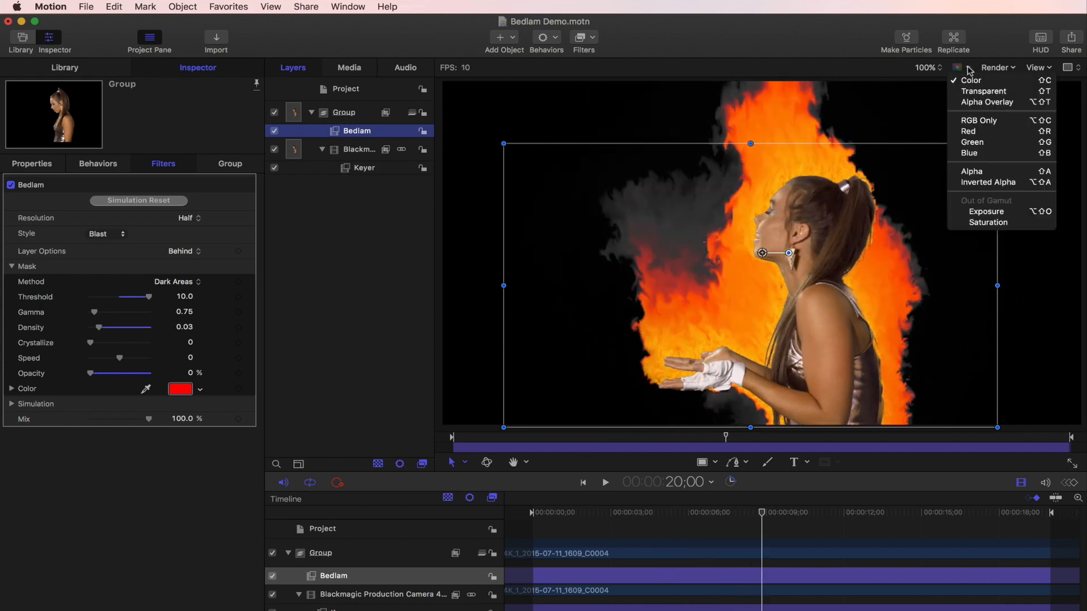
click(998, 93)
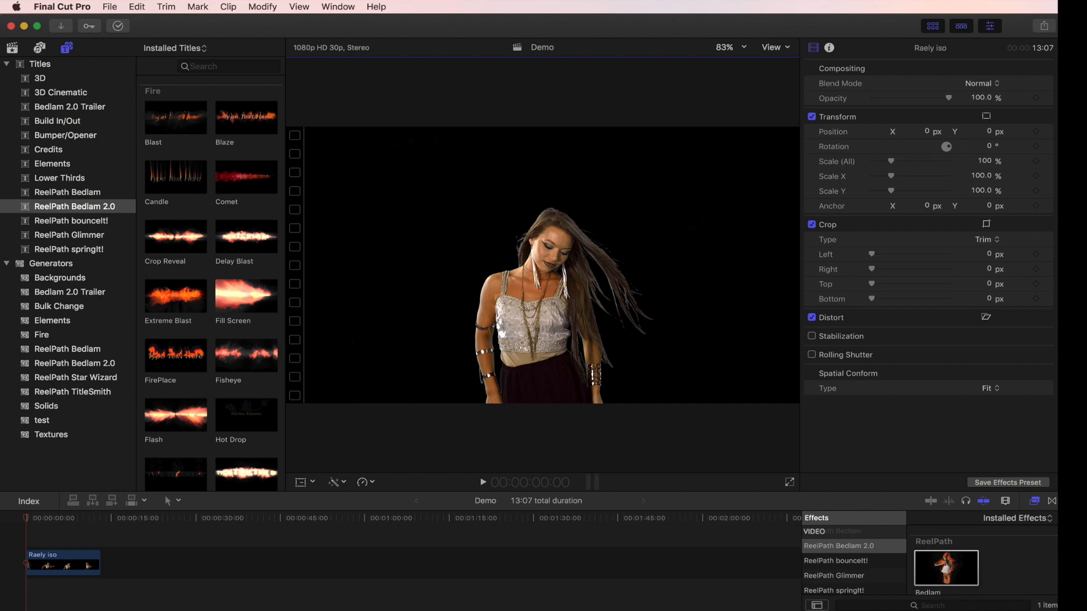
In Final Cut Pro, turn off Background render in the Playback preferences and close them
click(77, 7)
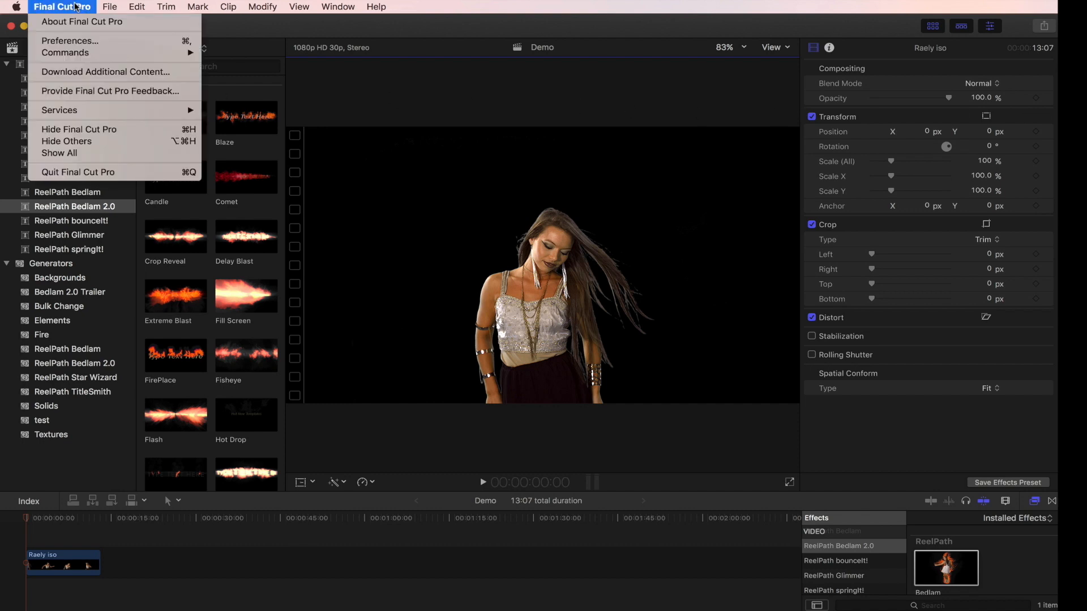
click(105, 43)
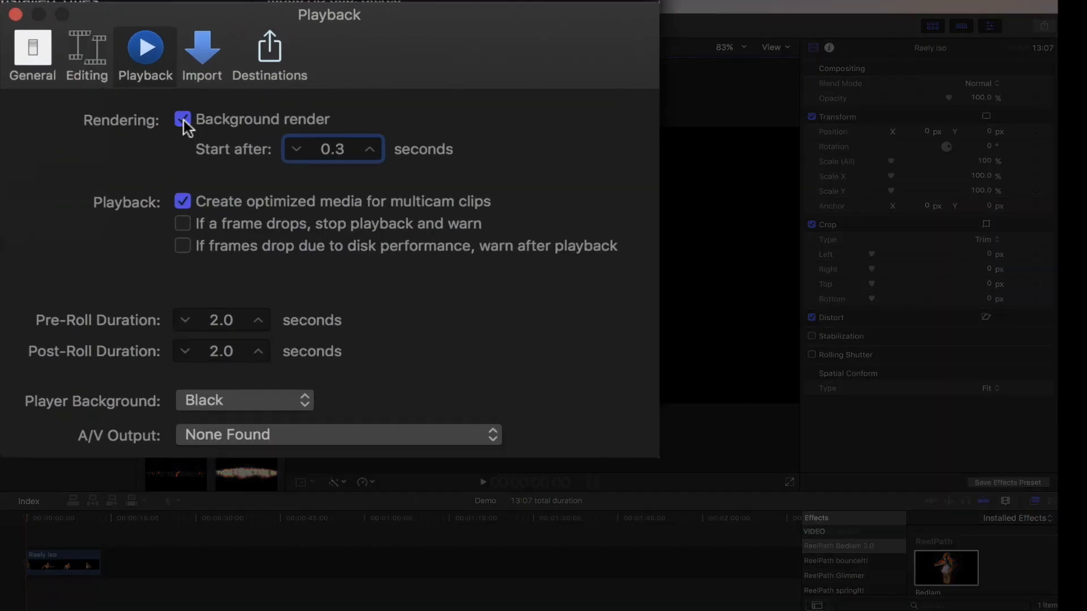
click(182, 119)
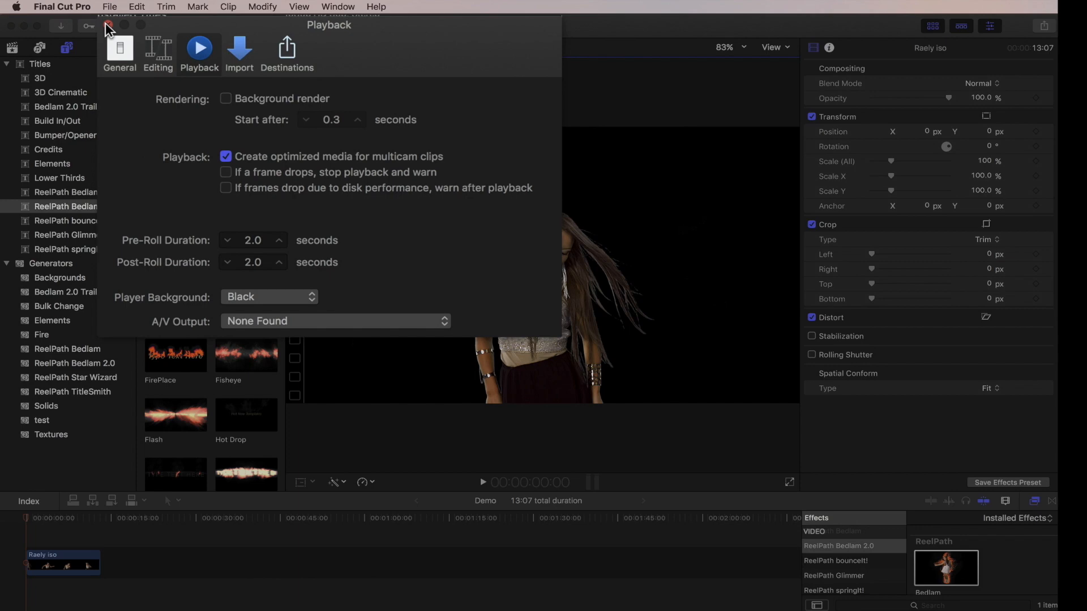
click(16, 14)
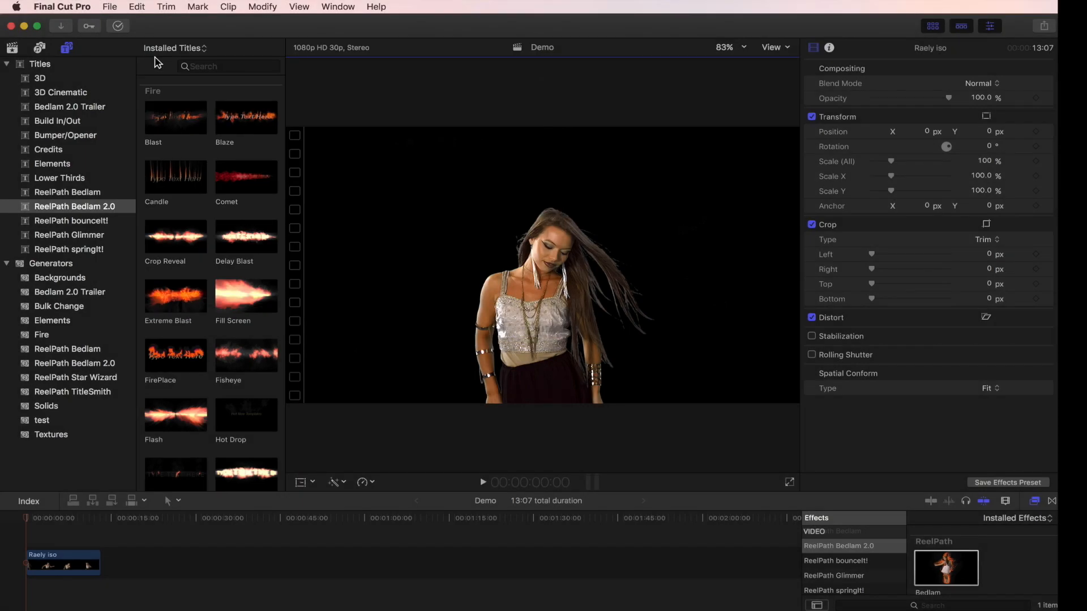
Set the viewer quality to Better Performance and display the clip's Alpha channel
click(786, 49)
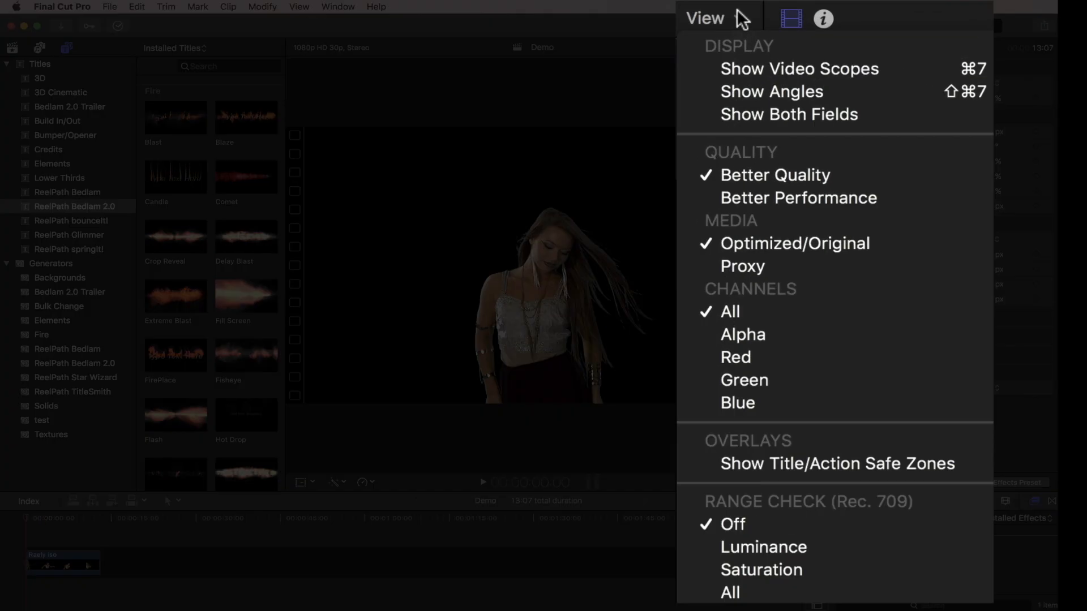
click(882, 210)
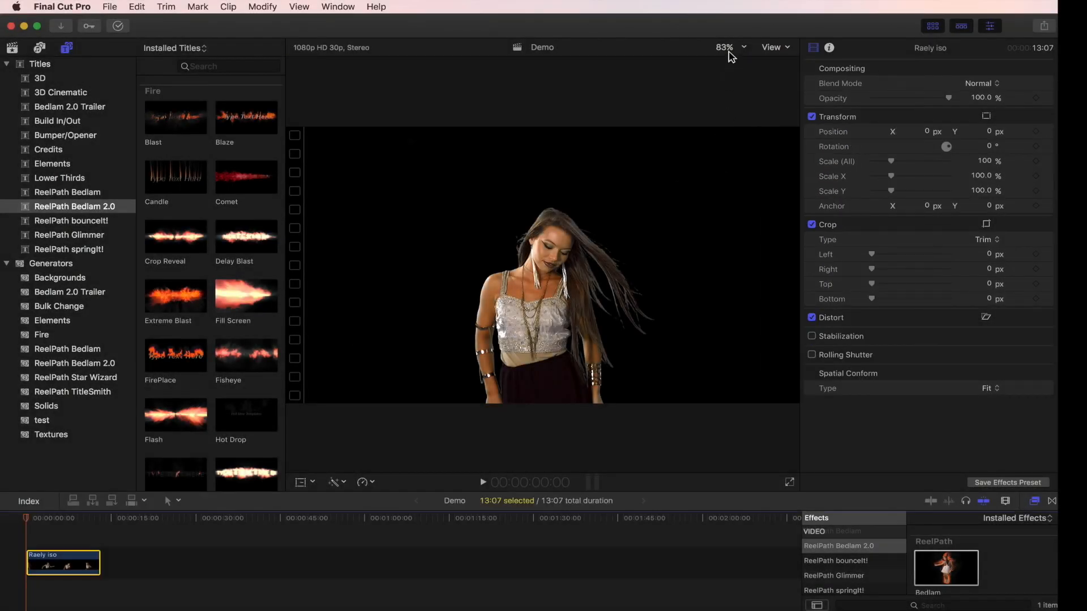
click(788, 49)
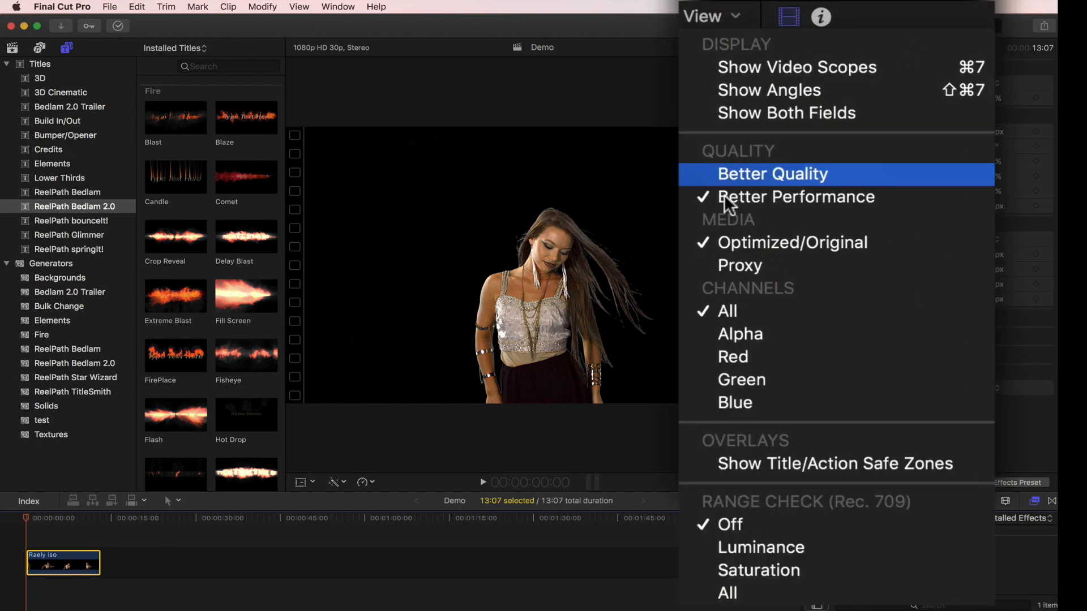
click(783, 211)
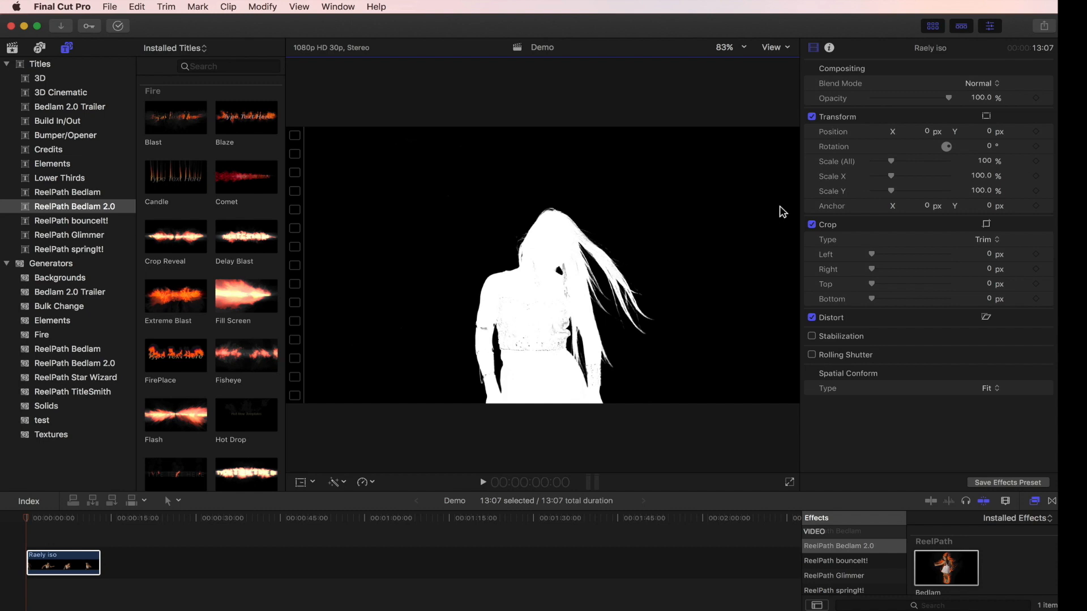
Switch the viewer from the Alpha channel back to the normal color display
click(785, 47)
click(758, 191)
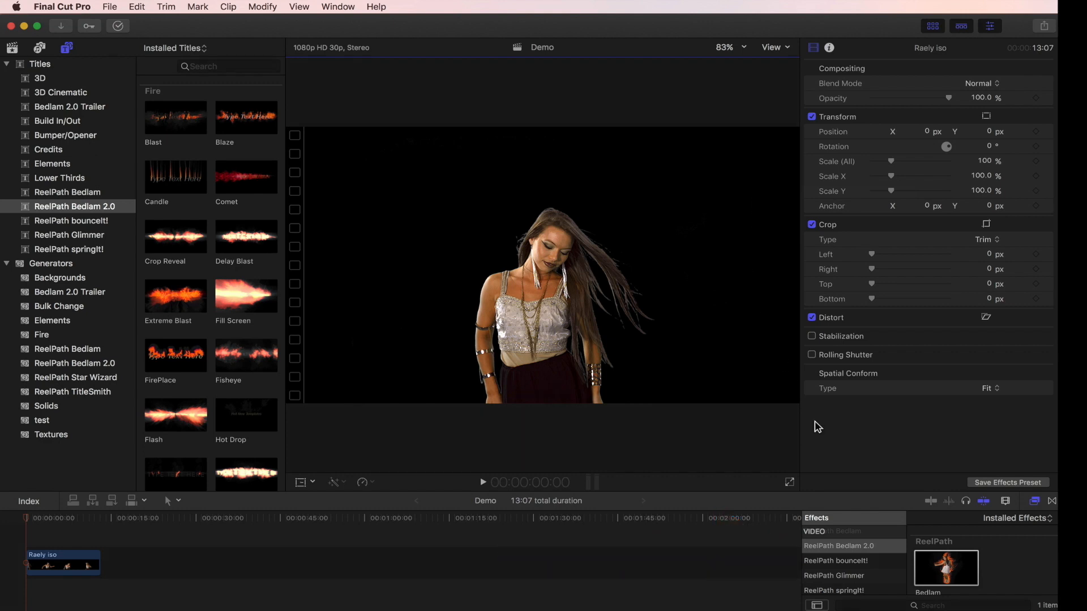
Preview the ReelPath Bedlam effect on the woman's clip in the timeline and apply it to the clip
click(90, 564)
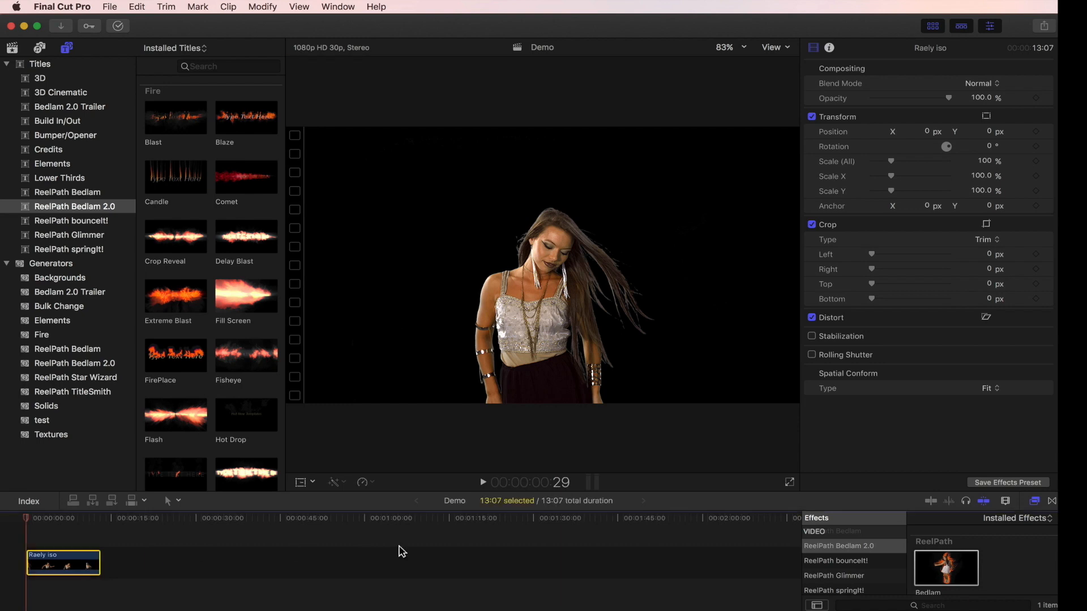
click(941, 570)
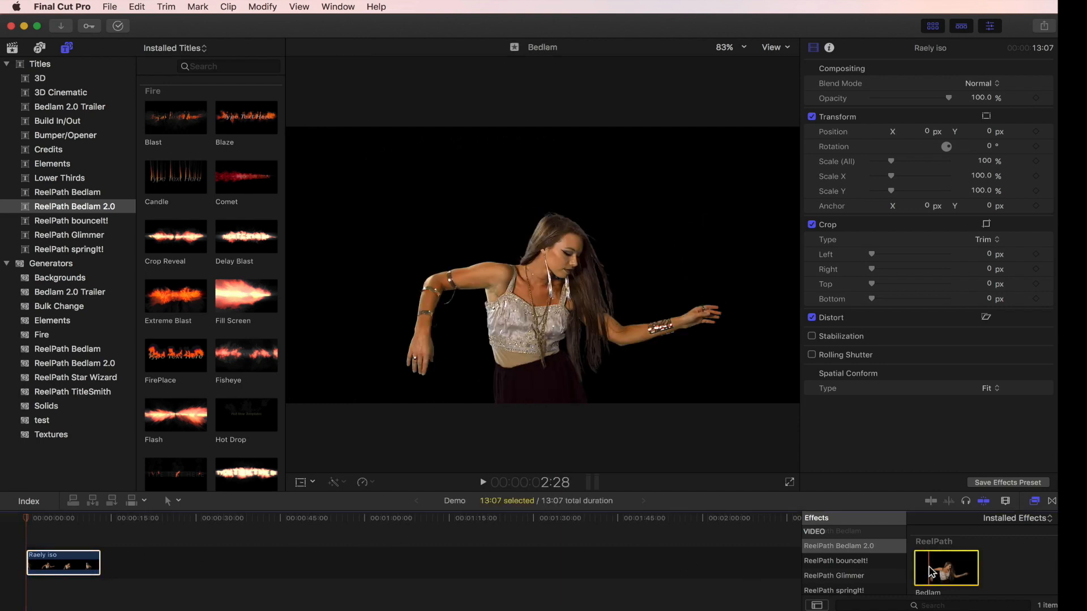
key(slash)
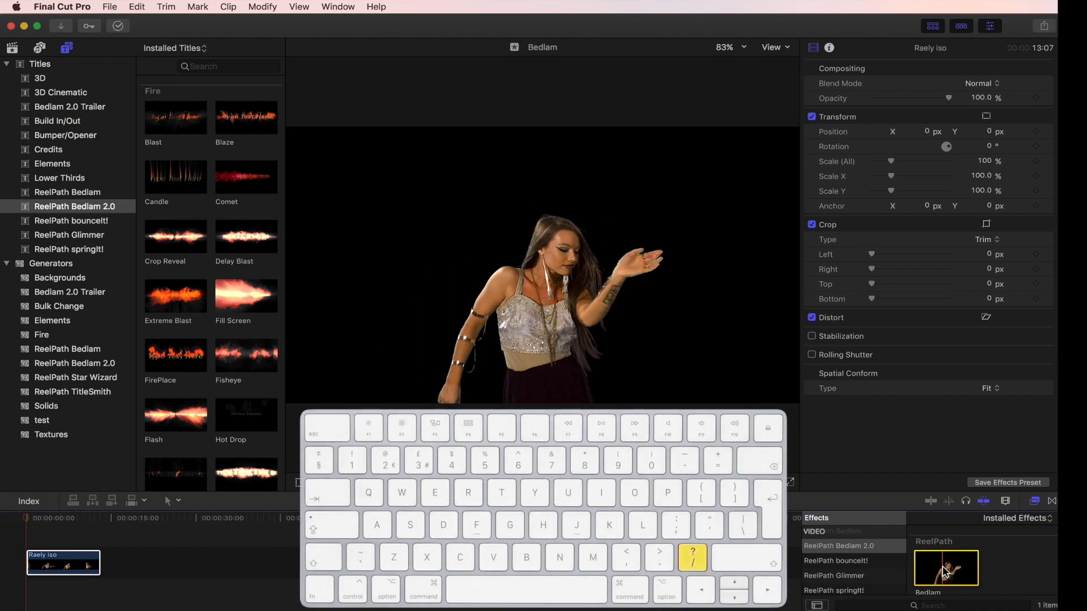
double_click(944, 558)
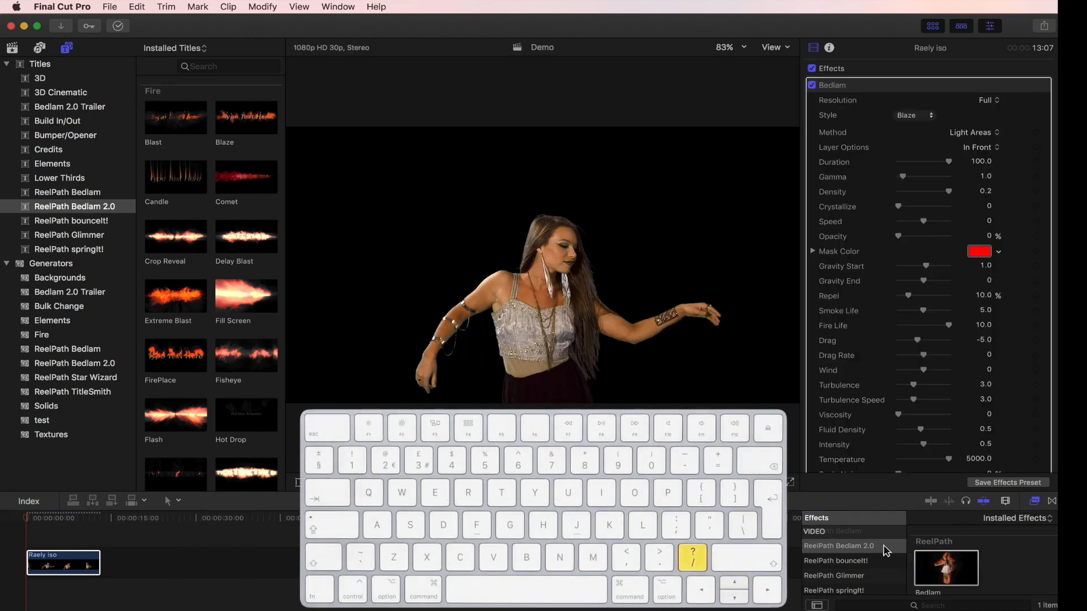
Set the Bedlam effect's resolution to Half and its style to Smoke Color Blast
click(997, 101)
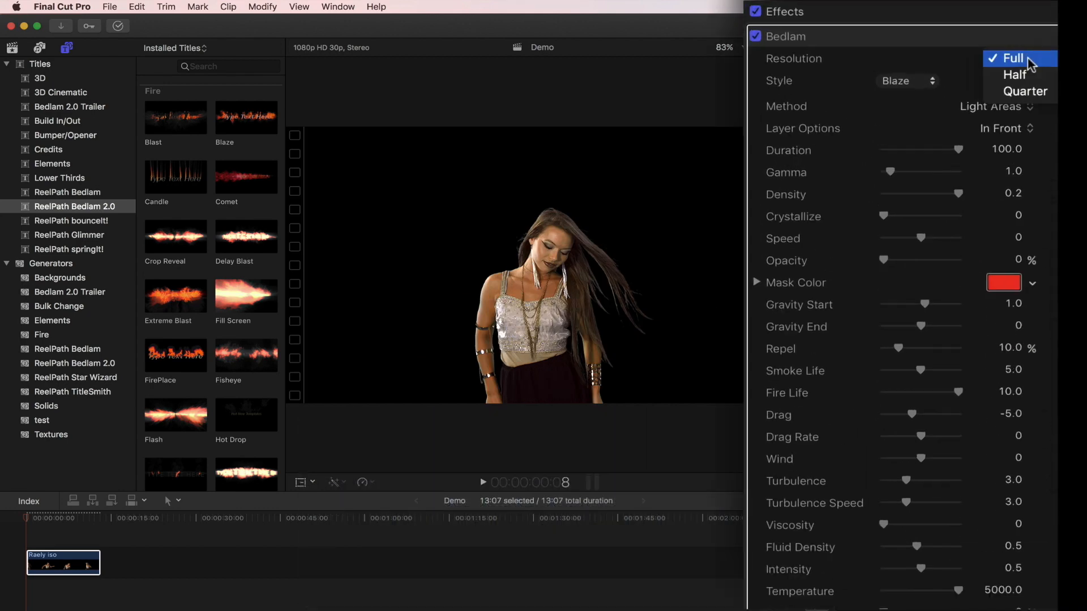
click(1027, 76)
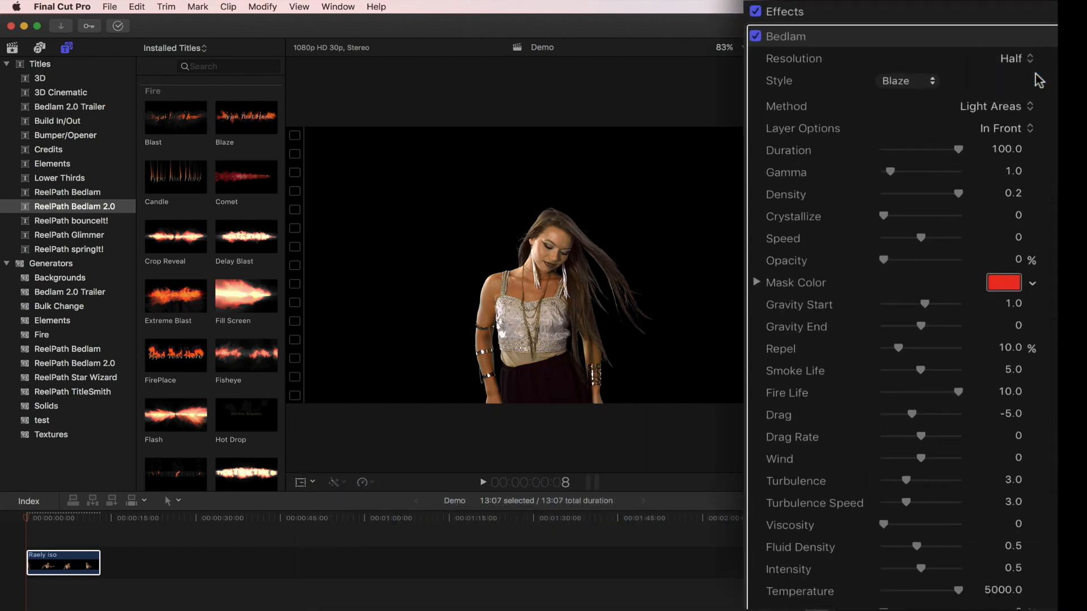
click(930, 81)
scroll(985, 199, down, 2)
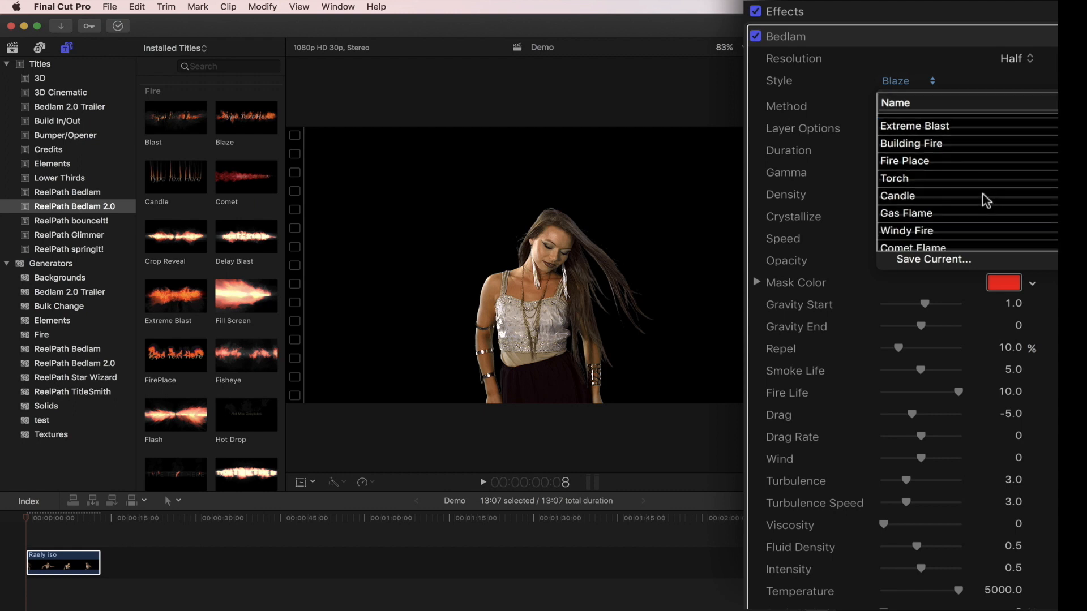
scroll(987, 200, down, 9)
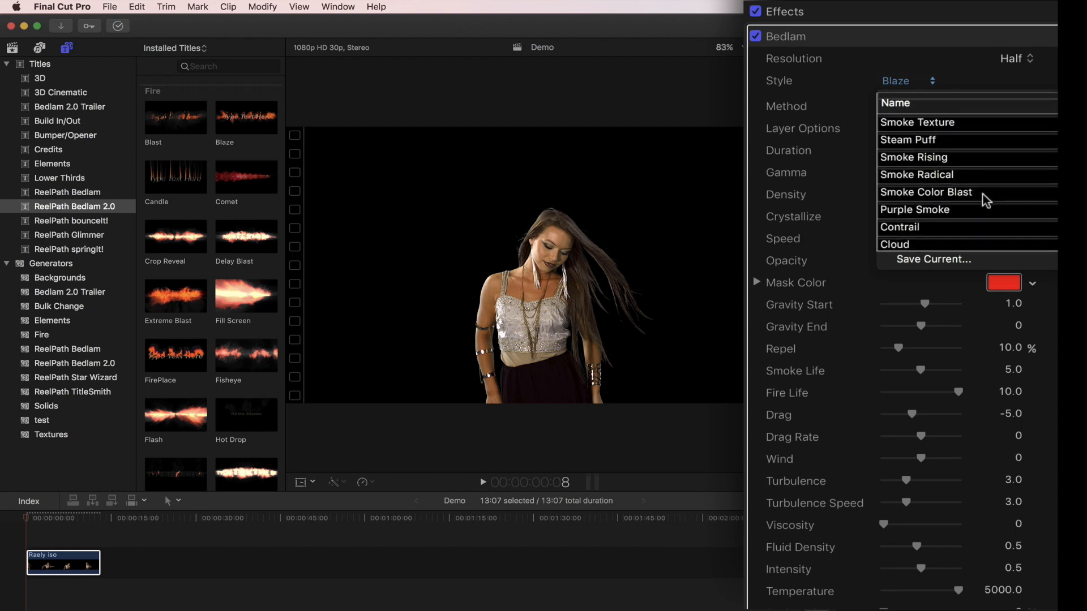
scroll(986, 201, down, 1)
scroll(986, 201, up, 2)
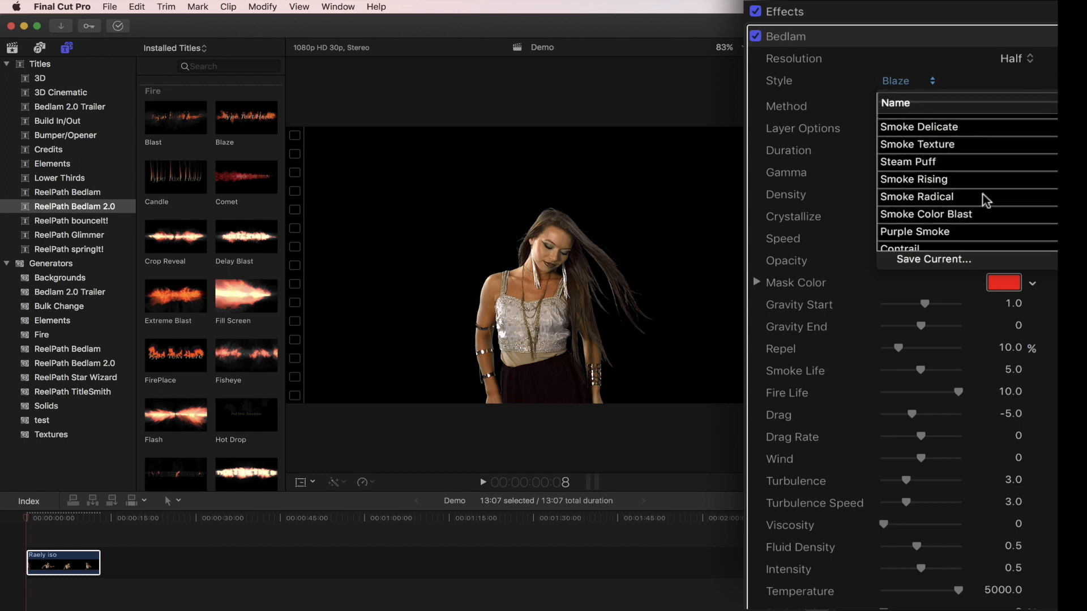
scroll(986, 200, down, 1)
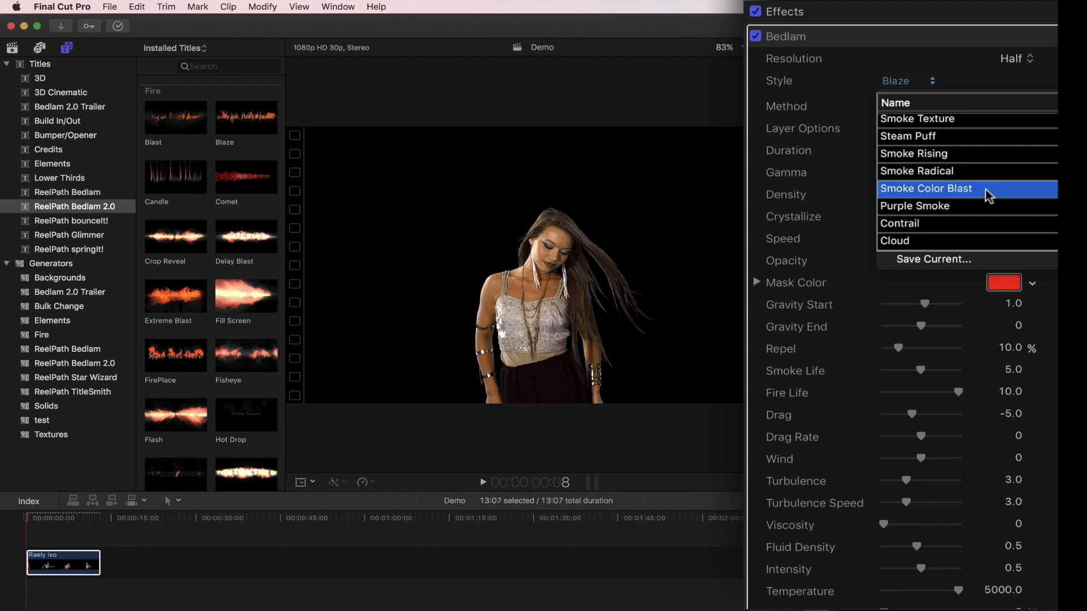
click(987, 190)
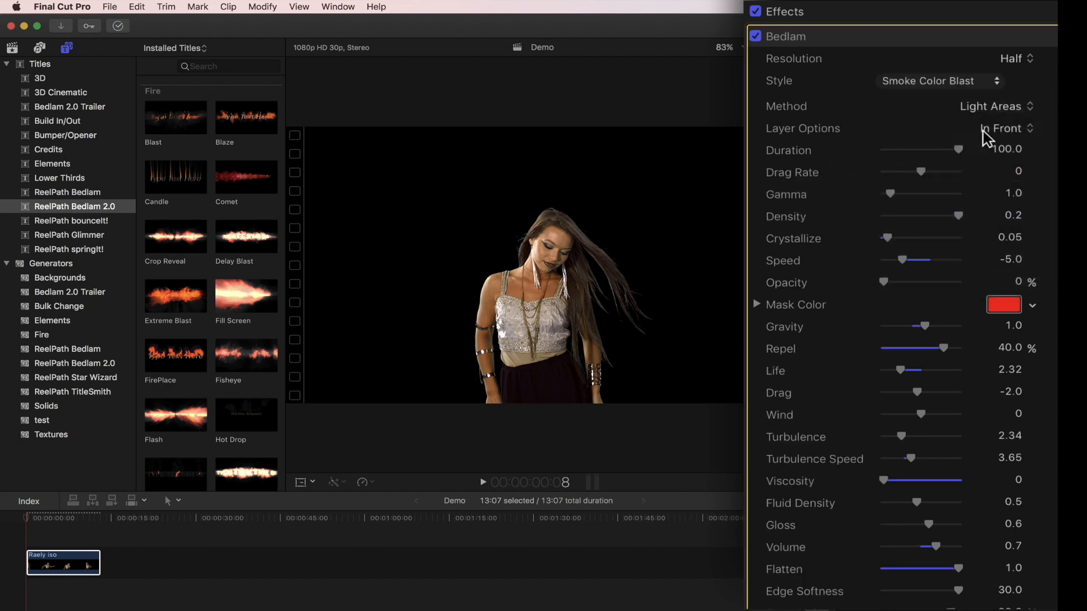
Set the Bedlam method to Dark Areas, the layer option to Behind and the density to 0.05
click(1026, 108)
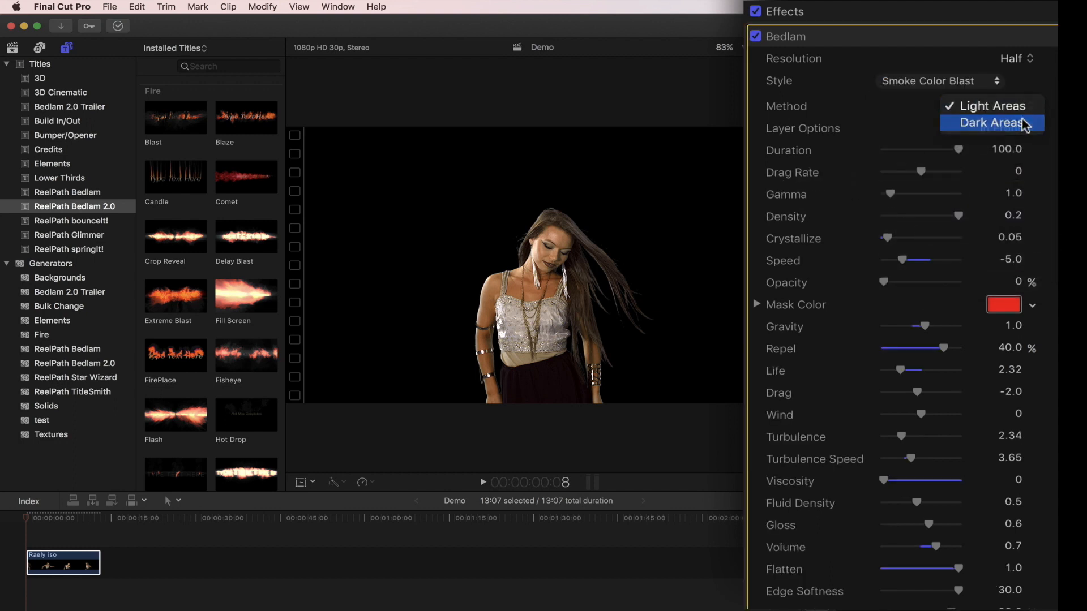
click(1026, 122)
click(1030, 131)
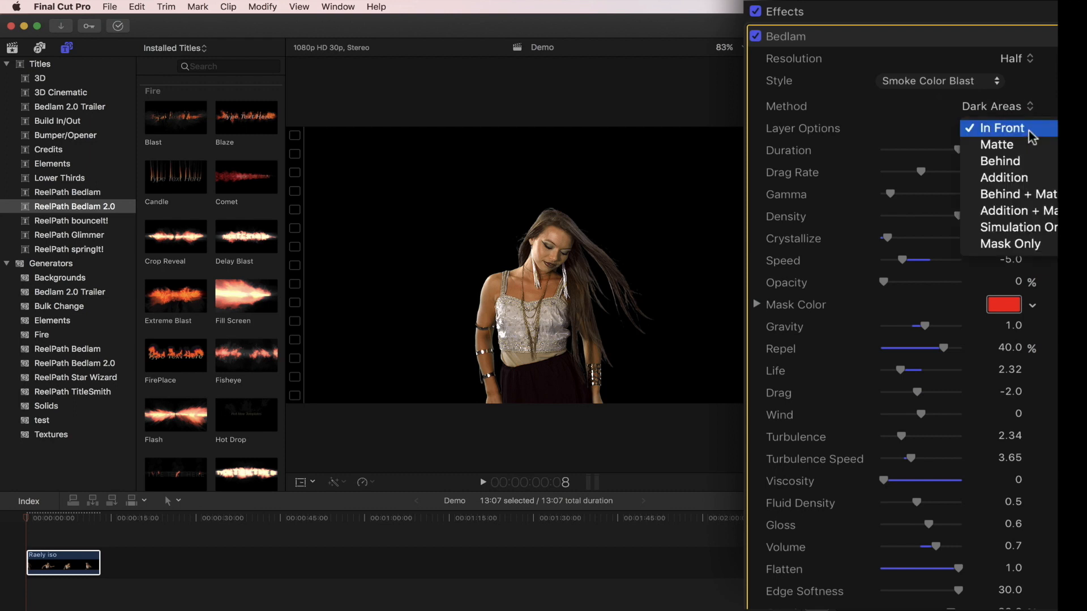
click(1034, 161)
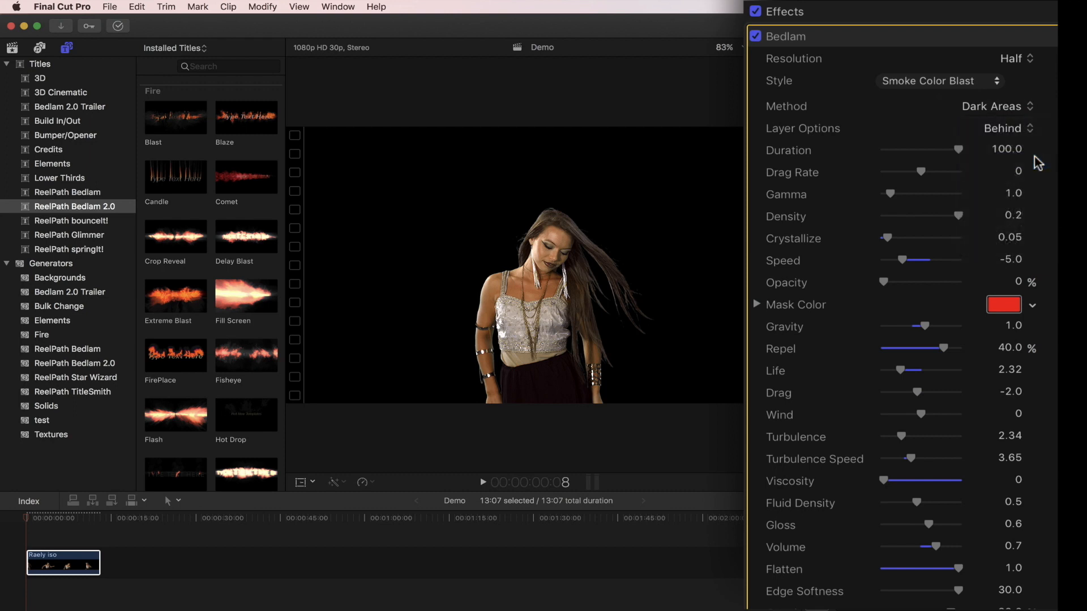
drag(919, 219, 903, 220)
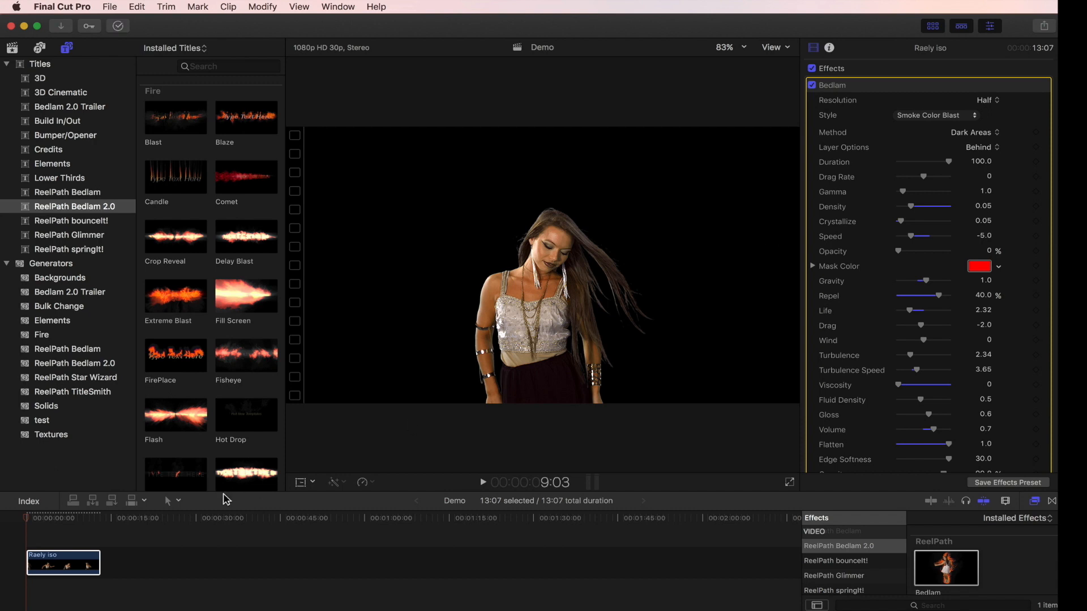
Play the clip from its start to watch the smoke simulation behind the woman, stopping near the clip's end
click(85, 568)
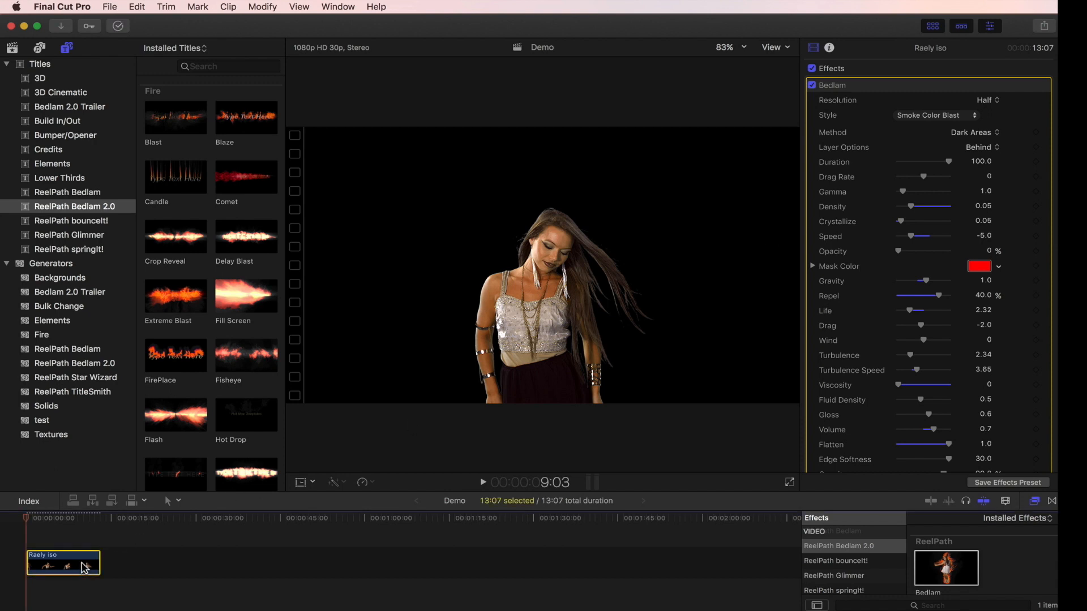
key(space)
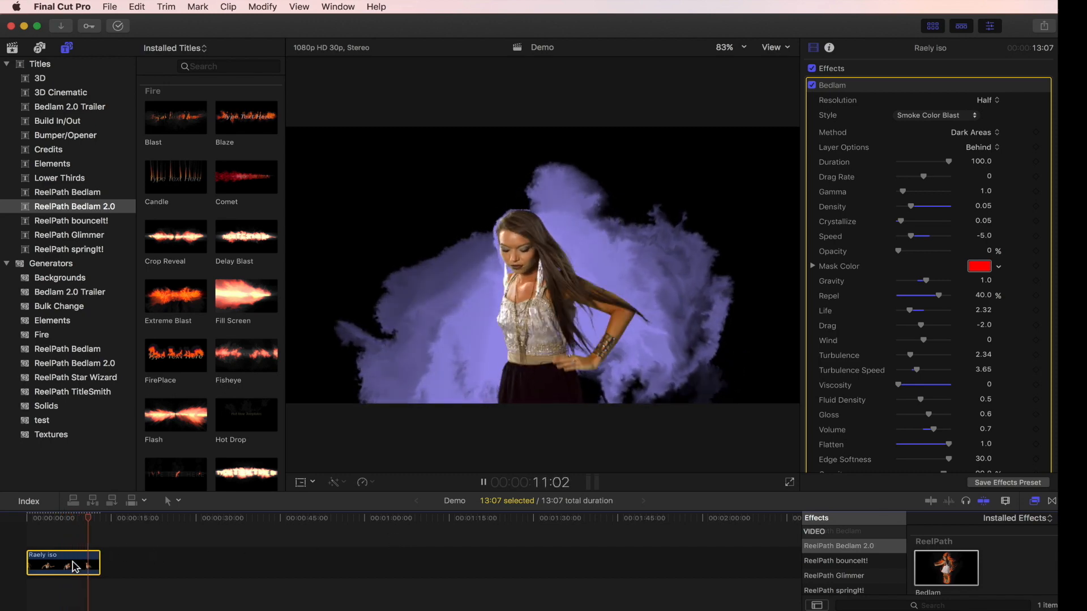
key(space)
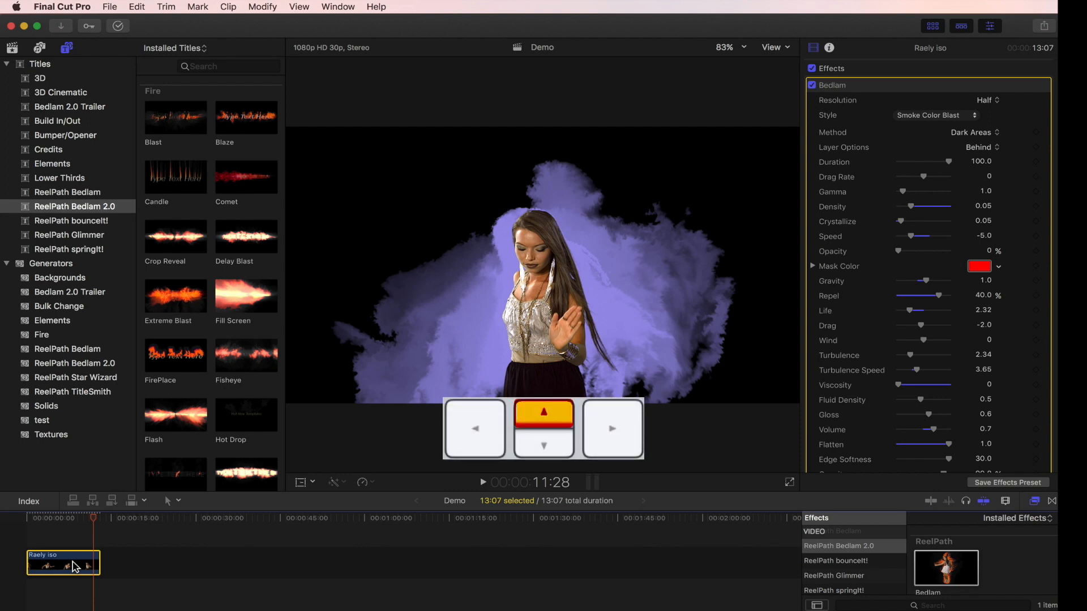
Return to the clip's start and advance frame by frame to examine how the smoke builds up behind the woman
key(Up)
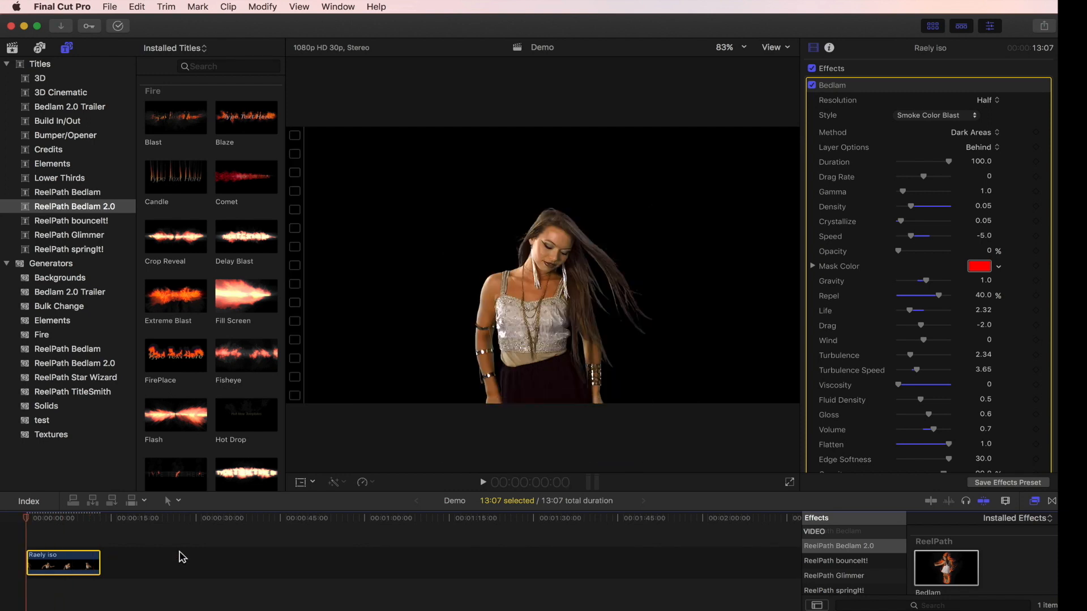
key(Right)
key(Right)
key(Right)
key(Right)
key(Right)
key(Right)
key(Right)
key(Right)
key(Right)
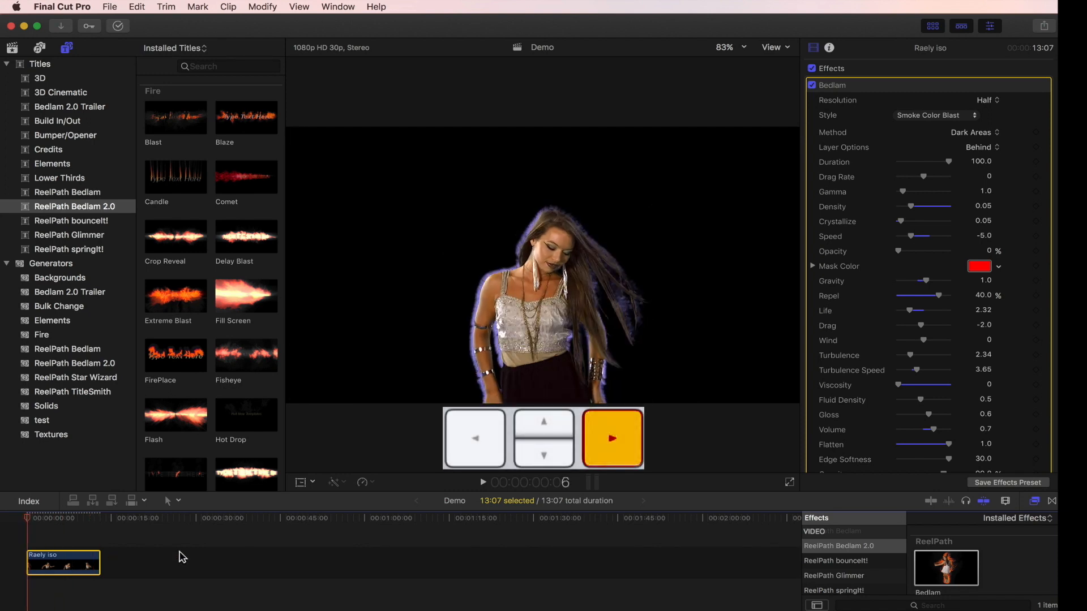
key(Right)
key(Right)
key(Right)
key(Right)
key(Right)
key(Right)
key(Right)
key(Right)
key(Right)
key(Right)
key(Right)
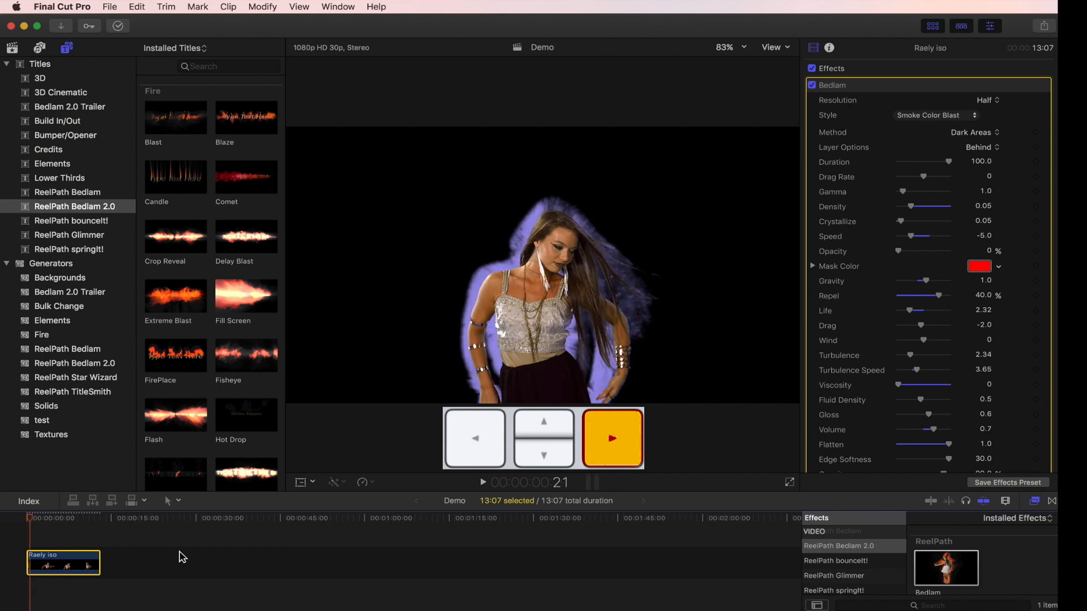
key(Right)
key(Right)
key(Right)
key(Right)
key(Right)
key(Right)
key(Right)
key(Right)
key(Right)
key(Right)
key(Right)
key(Right)
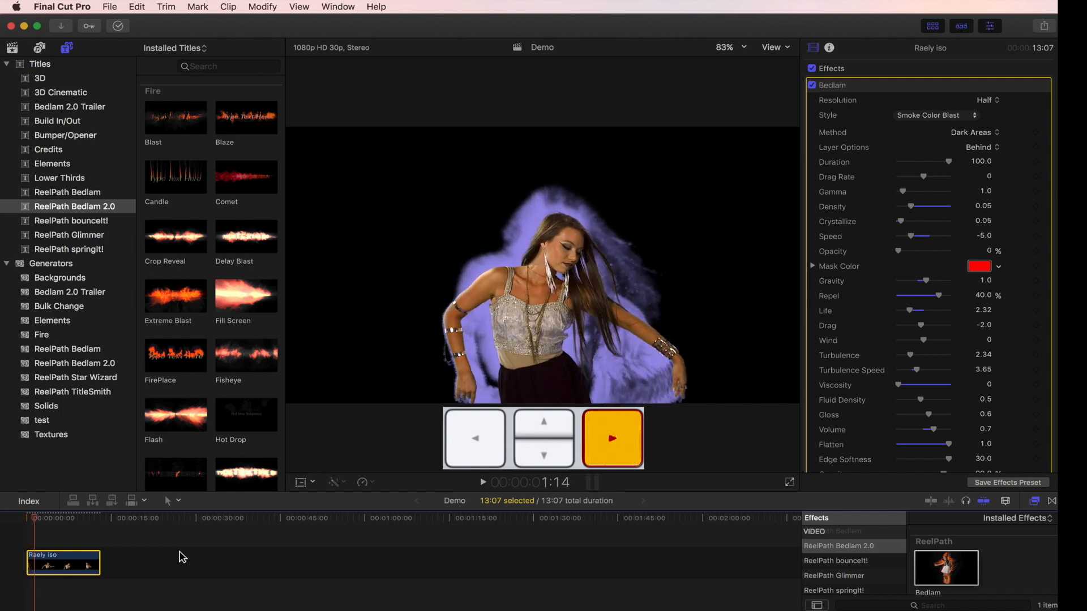
key(Right)
key(Right)
key(Right)
key(Right)
key(Right)
key(Right)
key(Right)
key(Right)
key(Right)
key(Right)
key(Right)
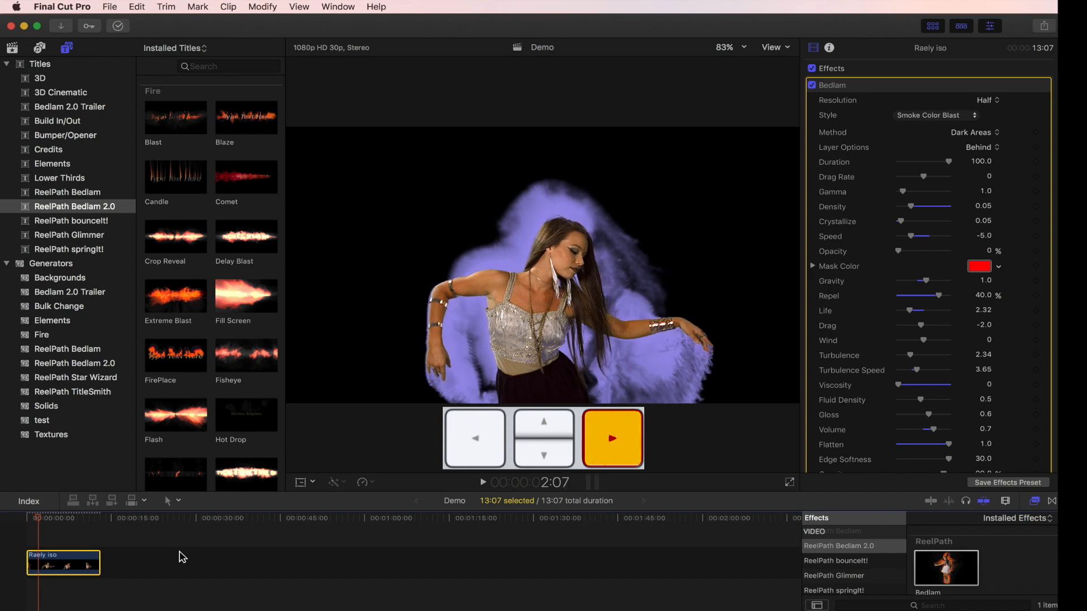
key(Right)
key(Right)
key(Right)
key(Right)
key(Right)
key(Right)
key(Right)
key(Right)
key(Right)
key(Right)
key(Right)
key(Right)
key(Right)
key(Right)
key(Right)
key(Right)
key(Right)
key(Right)
key(Right)
key(Right)
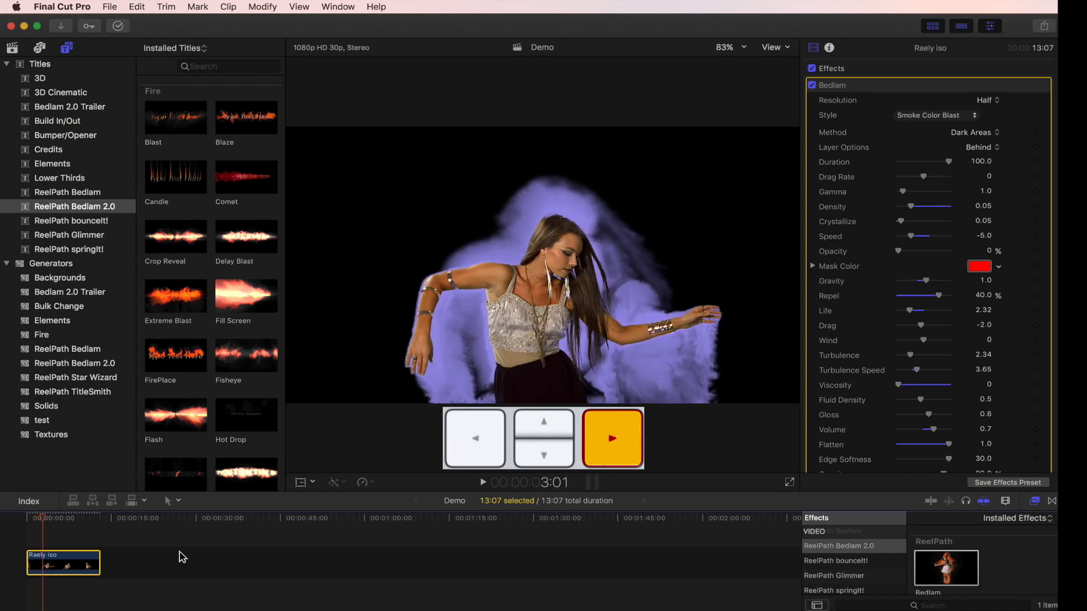
key(Right)
key(Right)
key(Right)
key(Right)
key(Right)
key(Right)
key(Right)
key(Right)
key(Right)
key(Right)
key(Right)
key(Right)
key(Right)
key(Right)
key(Right)
key(Right)
key(Right)
key(Right)
key(Right)
key(Right)
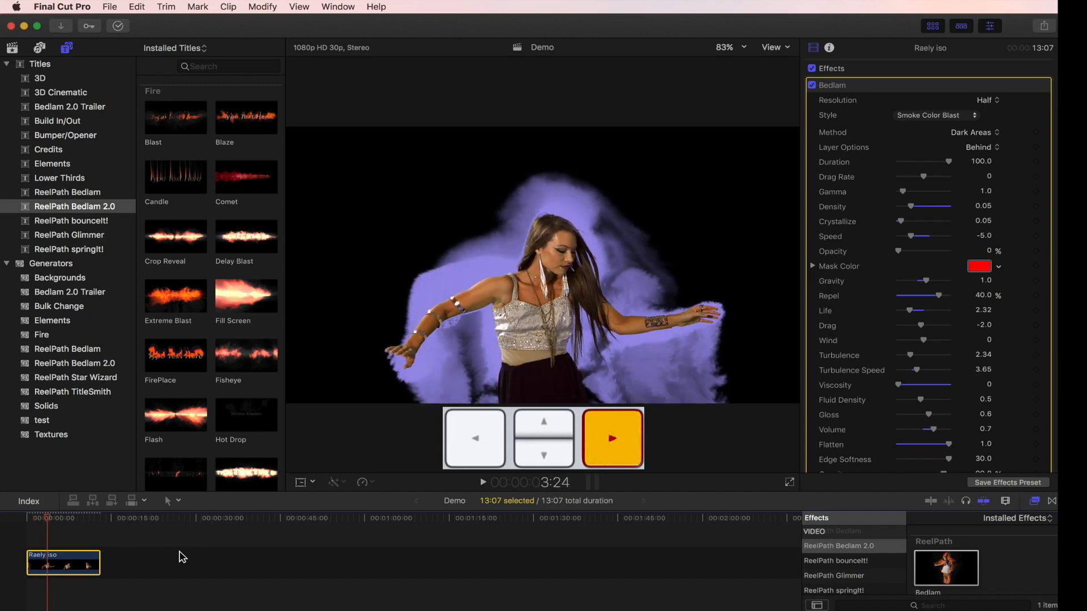
key(Right)
key(Right)
key(Right)
key(Right)
key(Right)
key(Right)
key(Right)
key(Right)
key(Right)
key(Right)
key(Right)
key(Right)
key(Right)
key(Right)
key(Right)
key(Right)
key(Right)
key(Right)
key(Right)
key(Right)
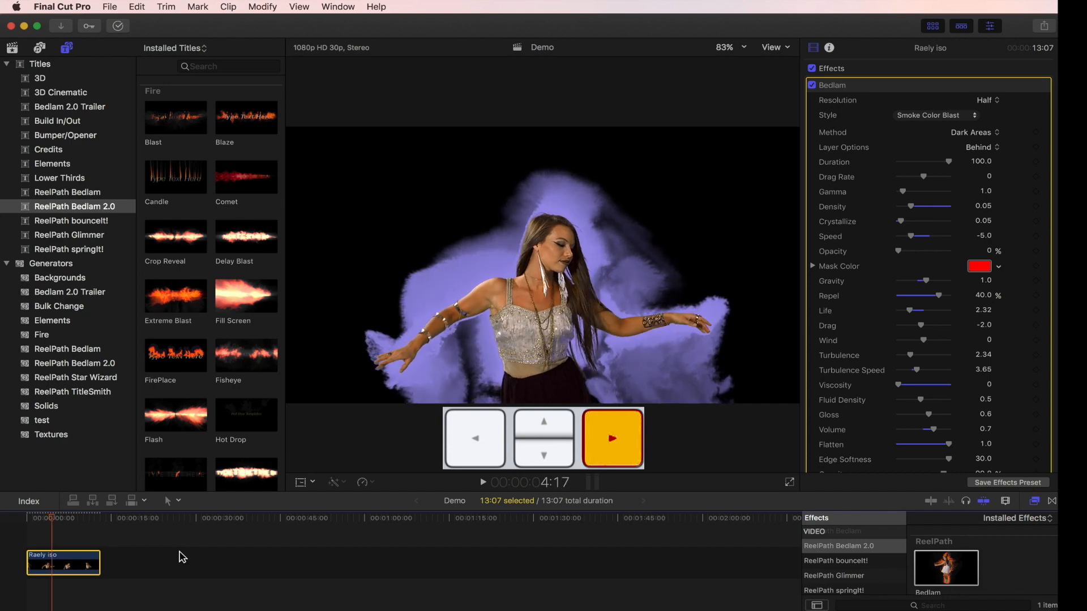
key(Right)
key(Right)
key(Right)
key(Right)
key(Right)
key(Right)
key(Right)
key(Right)
key(Right)
key(Right)
key(Right)
key(Right)
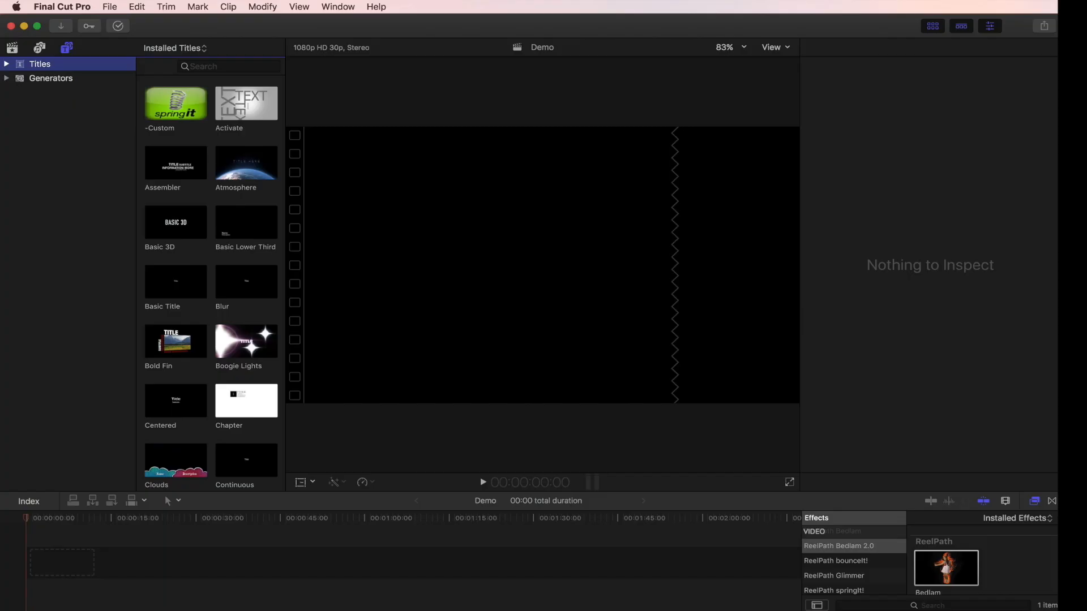
Browse the ReelPath Bedlam 2.0 titles and add the Blast title from the Fire group to the empty timeline
click(6, 64)
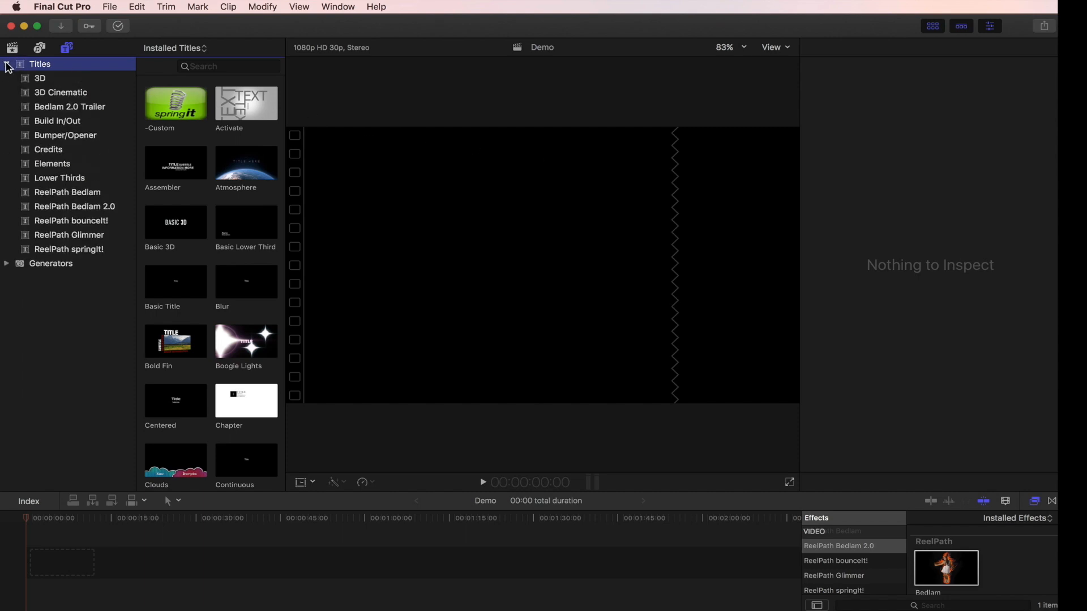
click(93, 209)
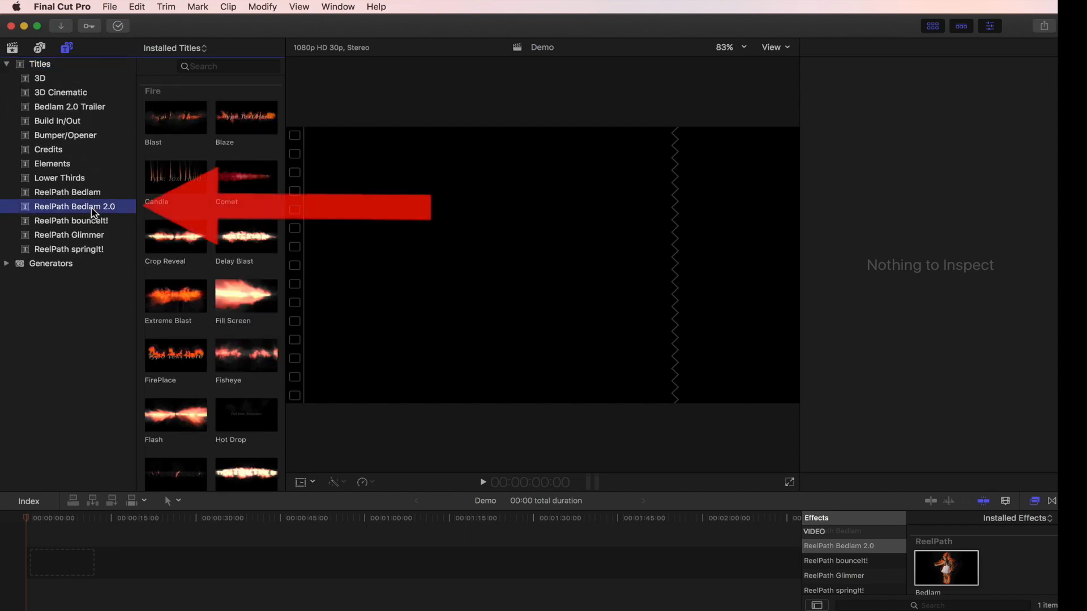
scroll(220, 234, down, 15)
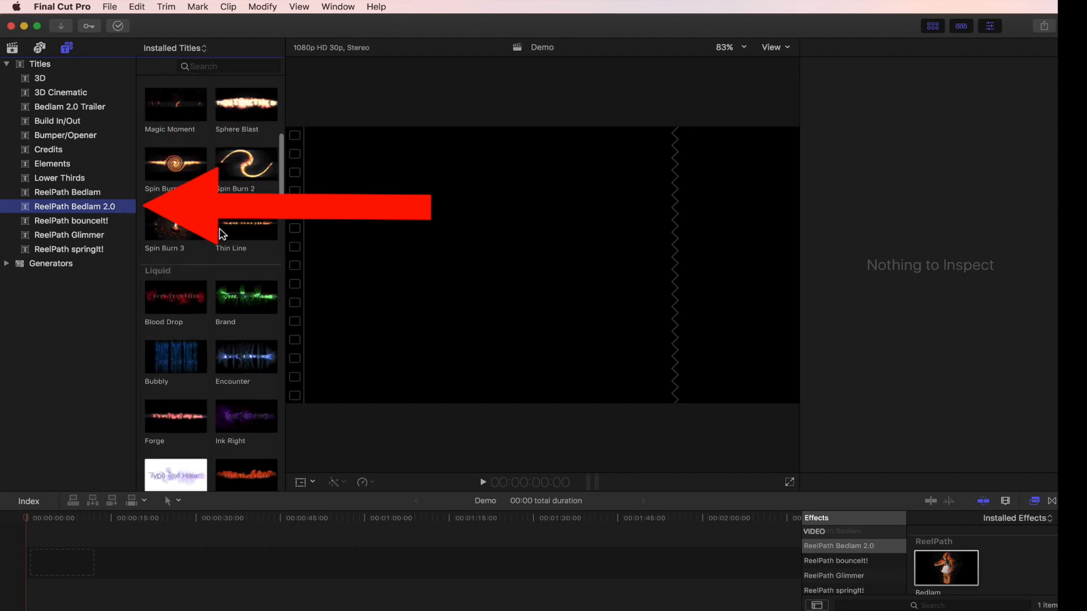
scroll(223, 234, down, 15)
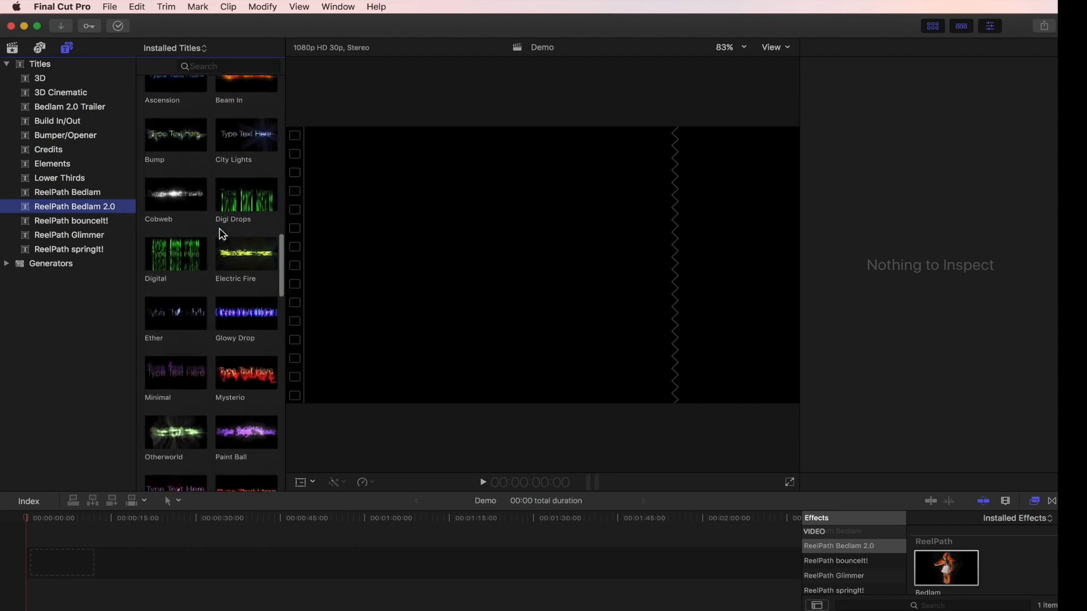
scroll(222, 234, down, 15)
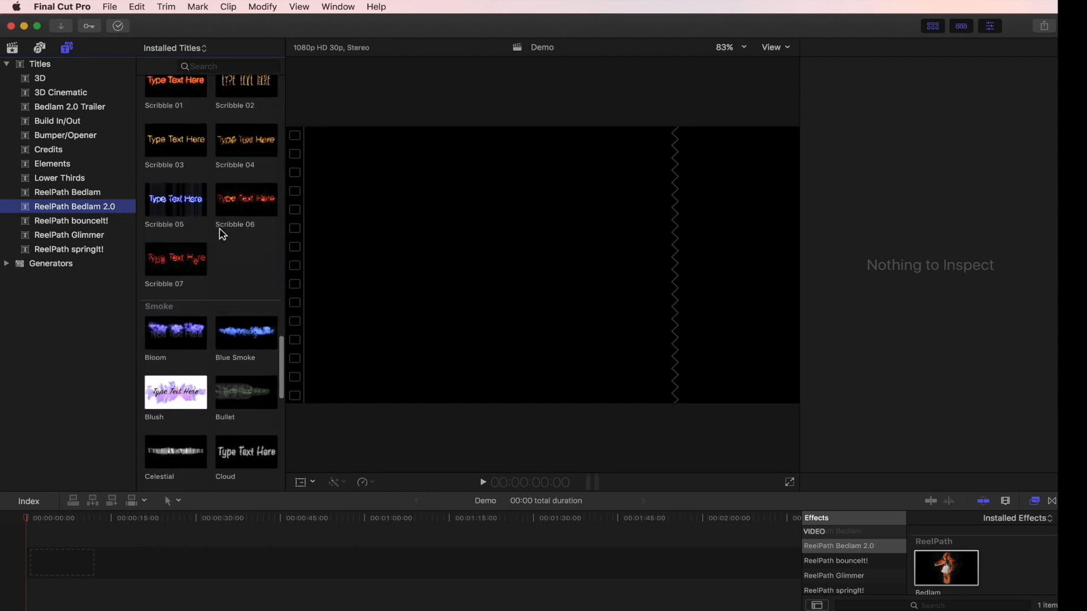
scroll(222, 233, up, 20)
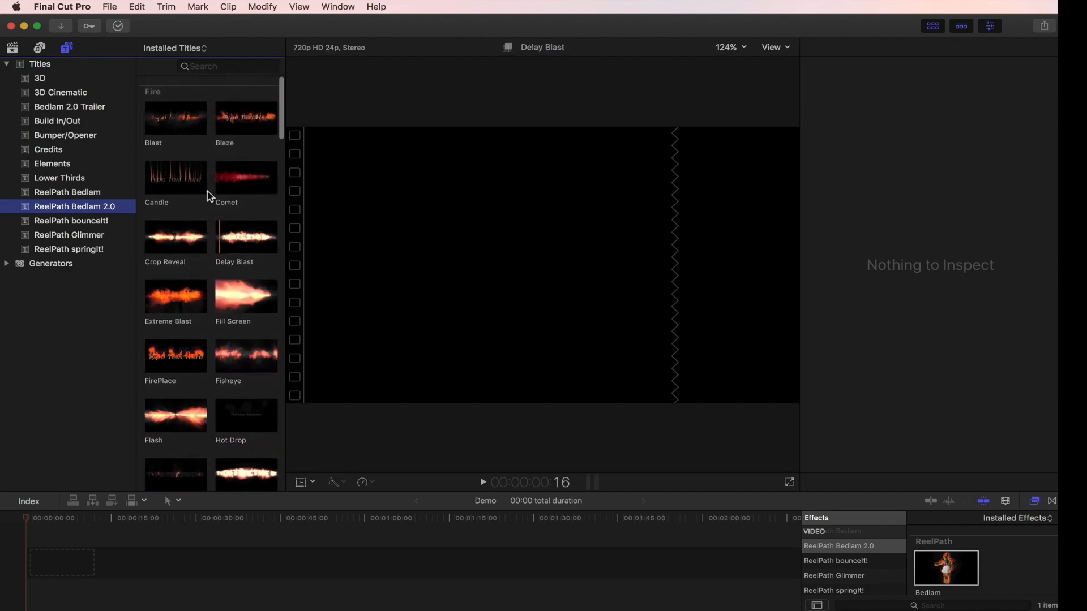
double_click(177, 120)
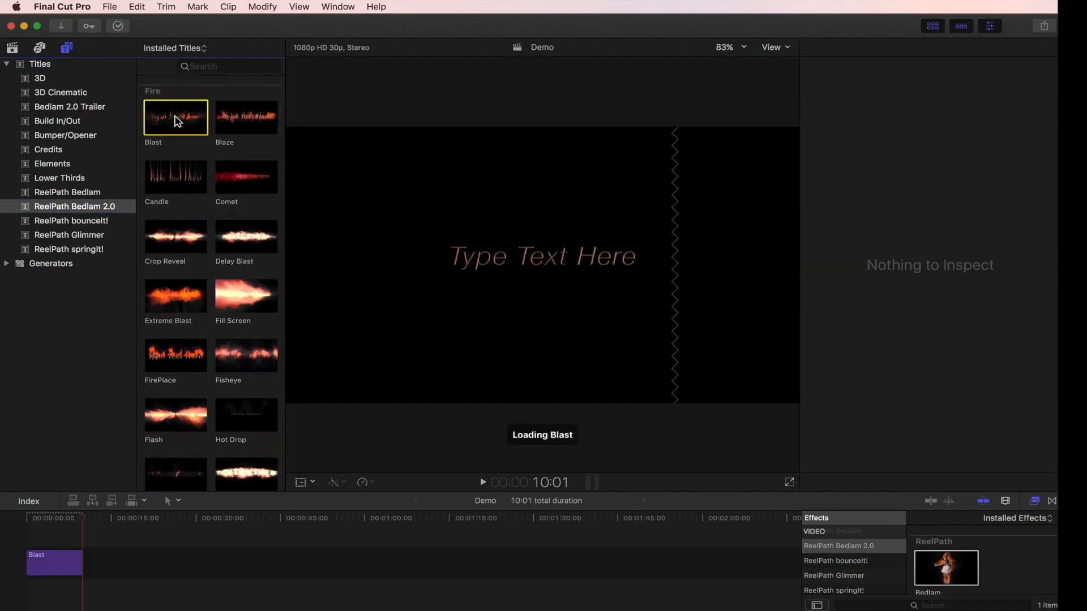
Replace the placeholder text of the Blast title in the timeline with Motion Graphics
click(41, 569)
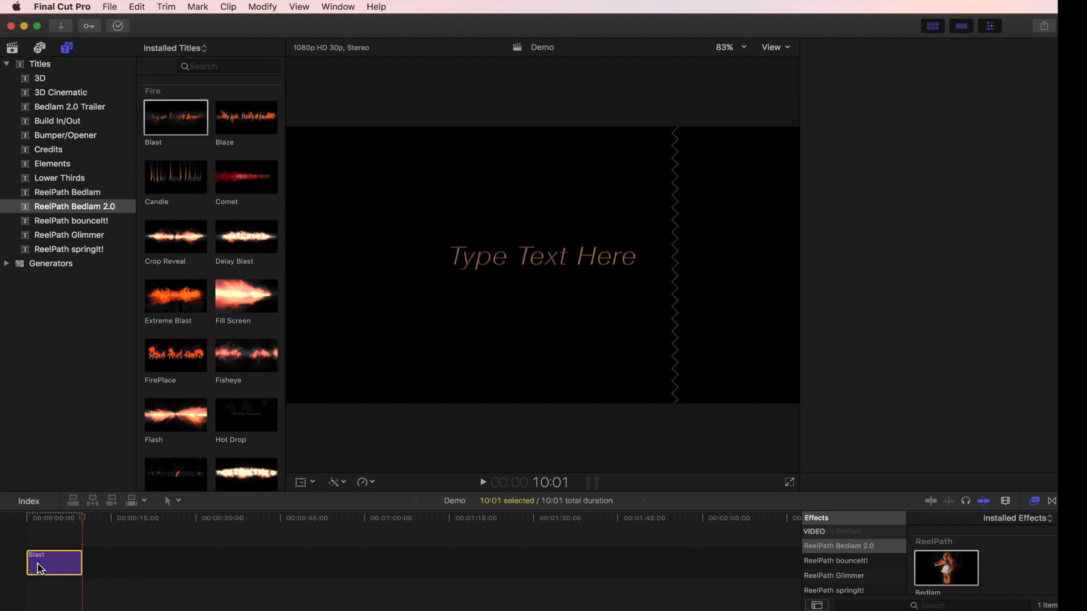
click(26, 518)
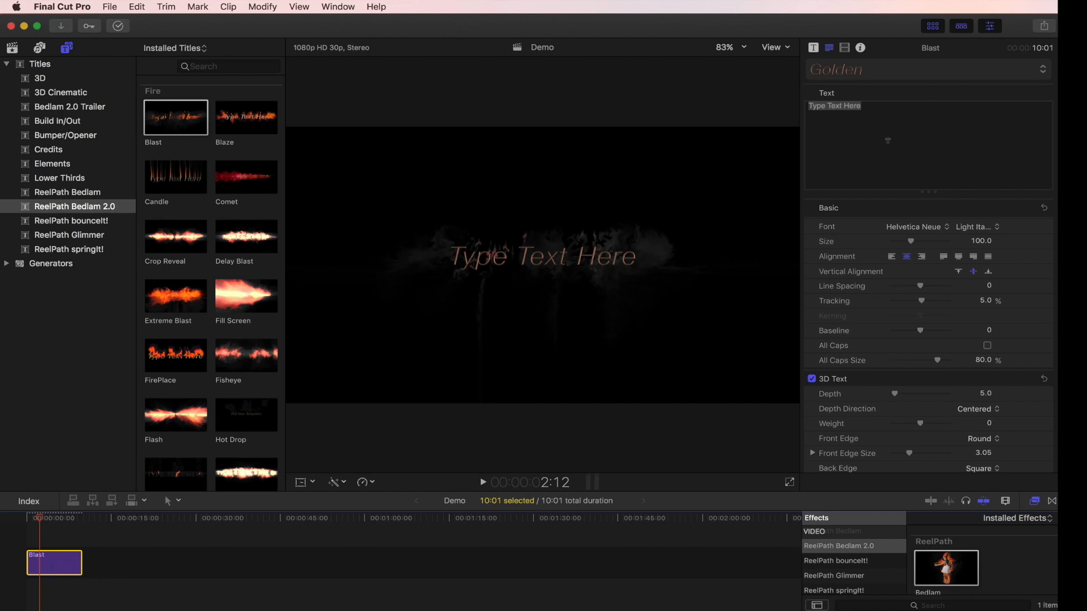
click(883, 107)
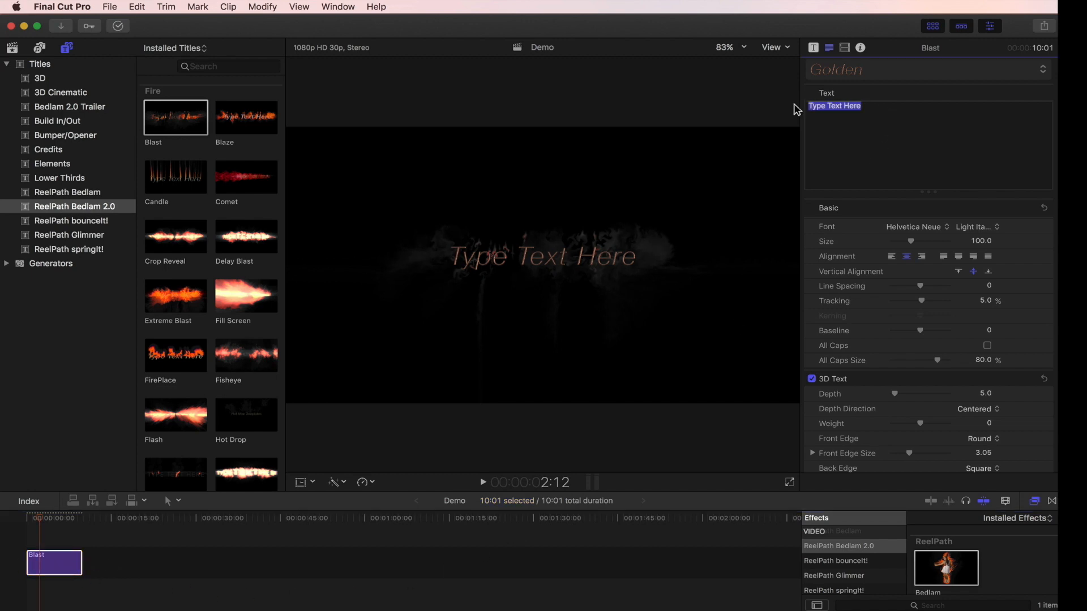
text(Motion Graph)
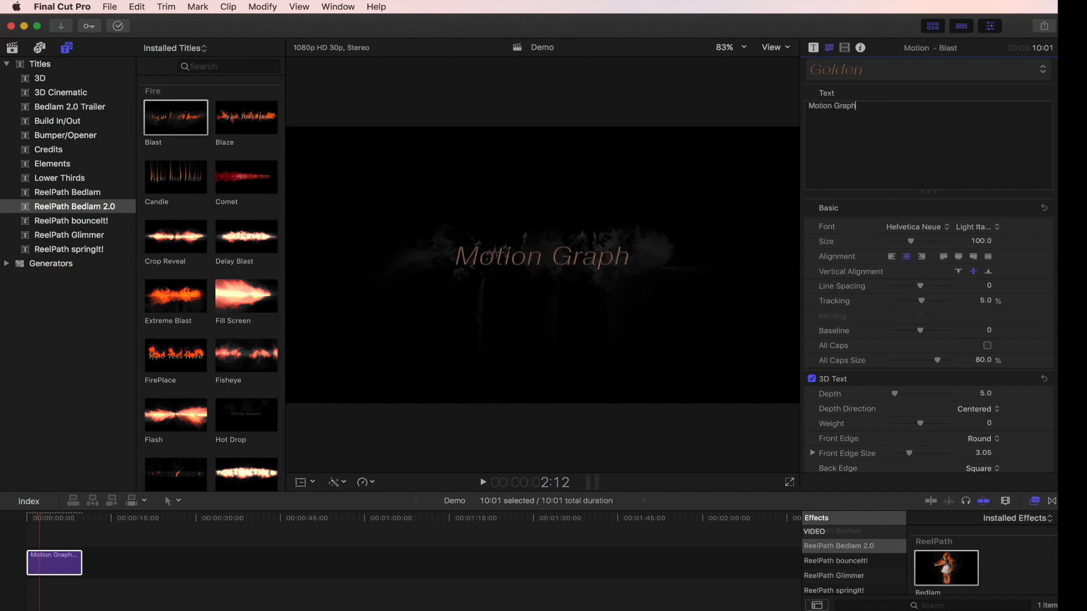
text(ics)
Play the Motion Graphics title from its start and look through all of its published parameters
click(55, 566)
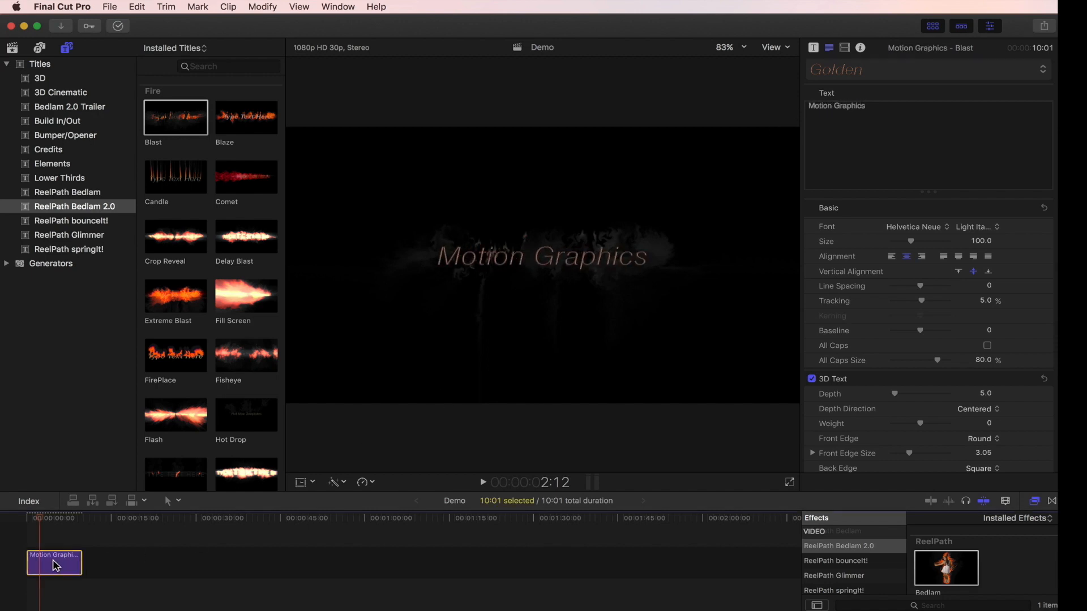
key(Home)
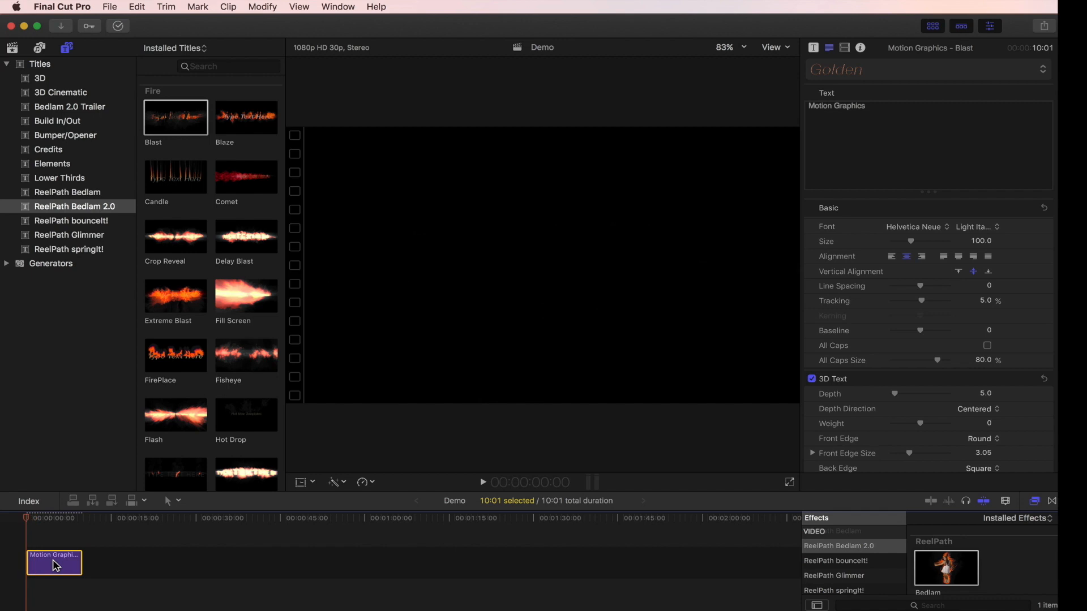
key(space)
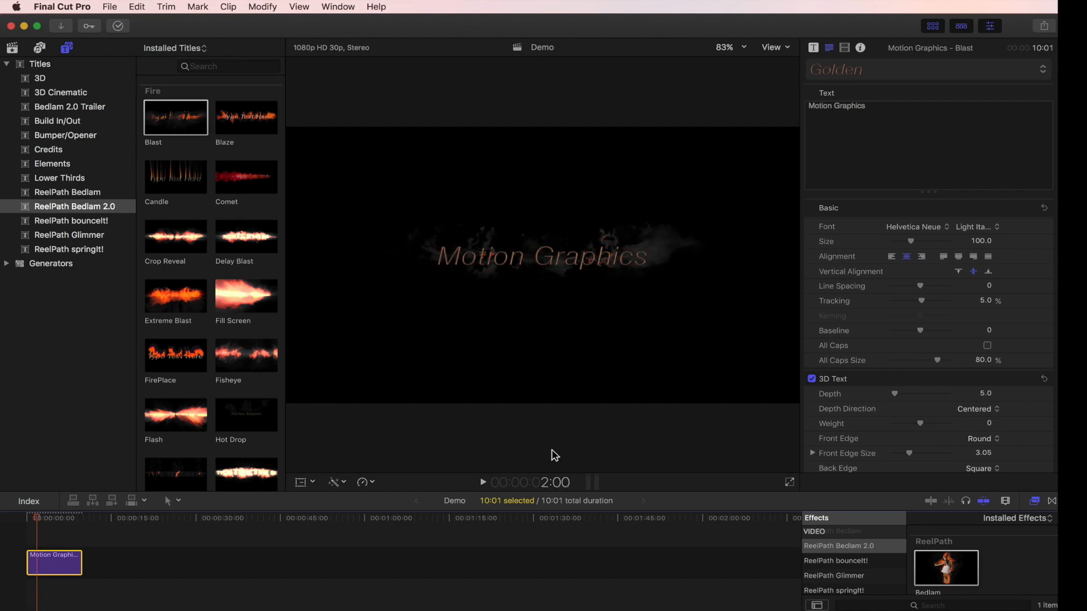
click(814, 49)
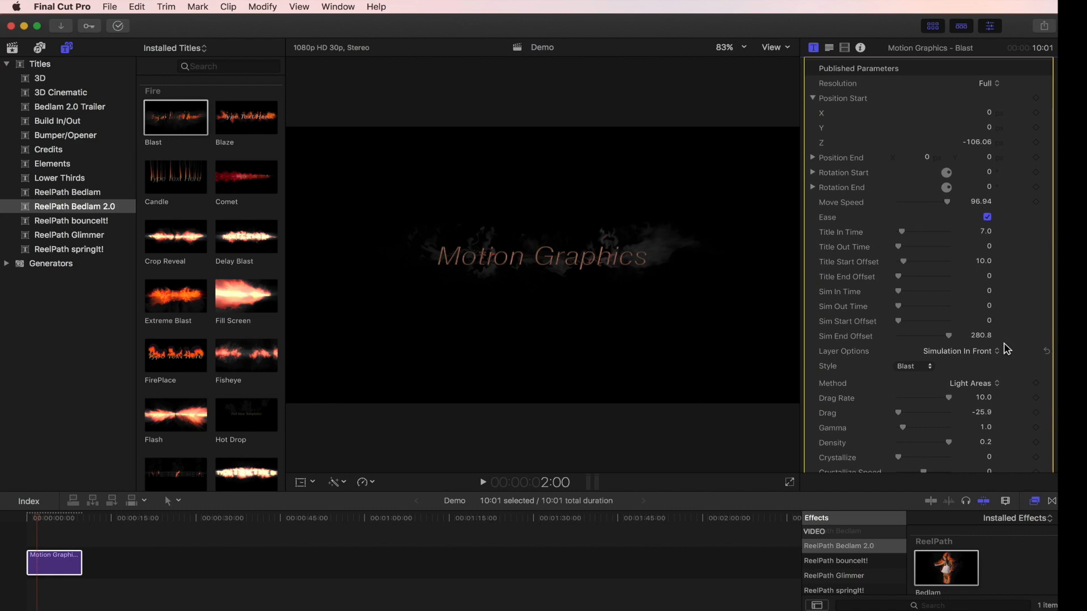
scroll(1007, 349, down, 10)
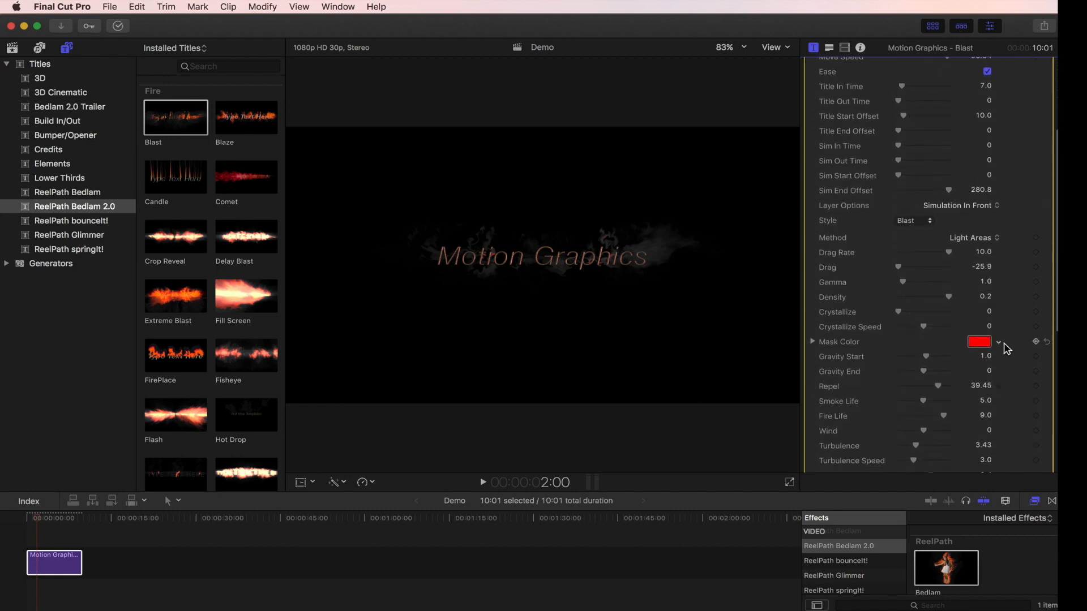
scroll(1007, 349, down, 10)
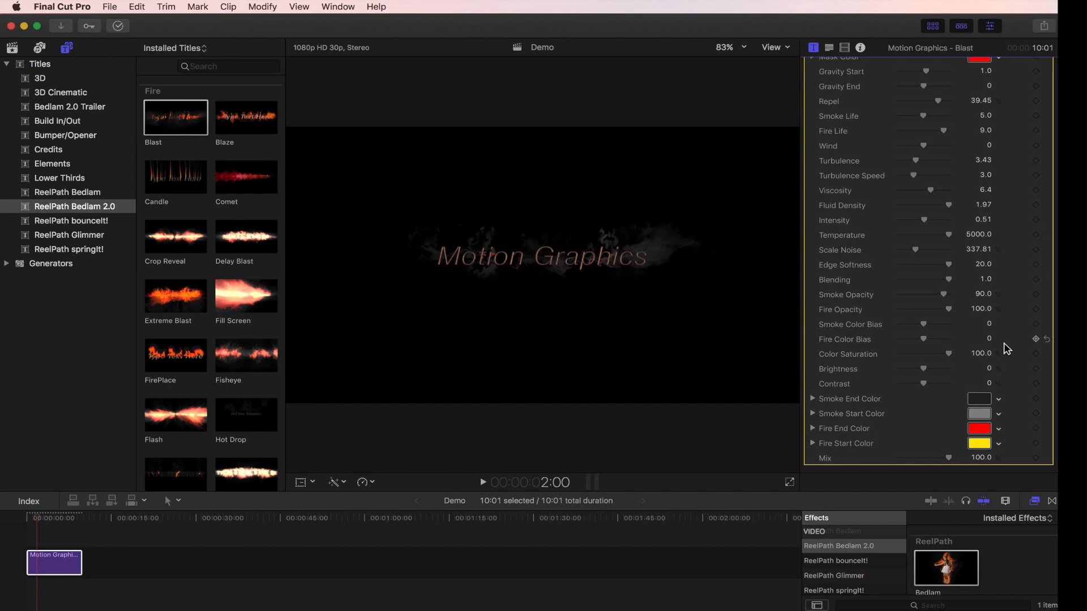
Show only the alpha channel of the Motion Graphics title in the viewer
click(56, 568)
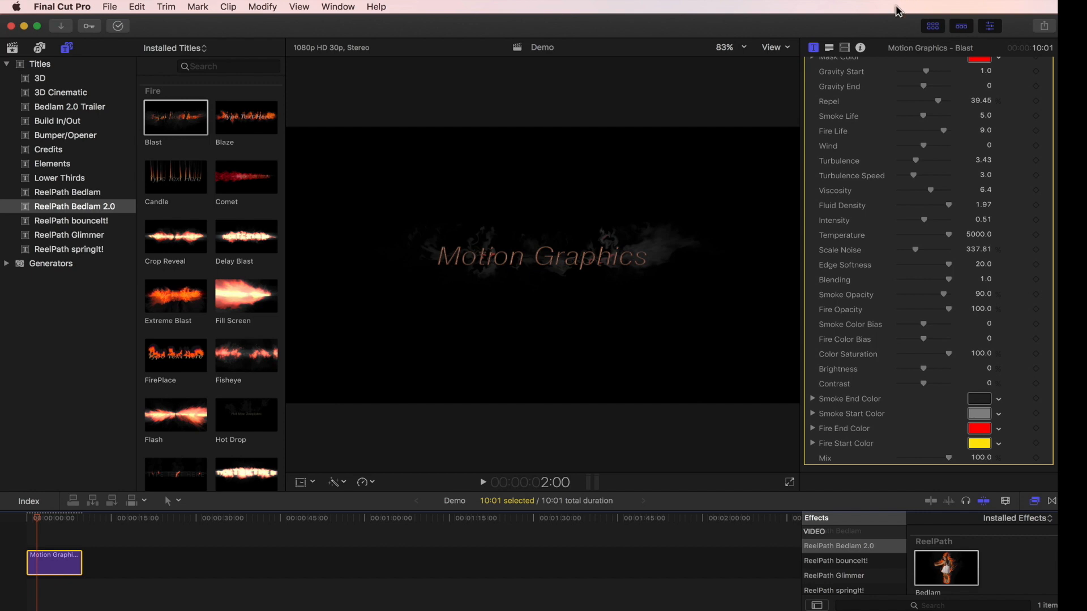
click(786, 48)
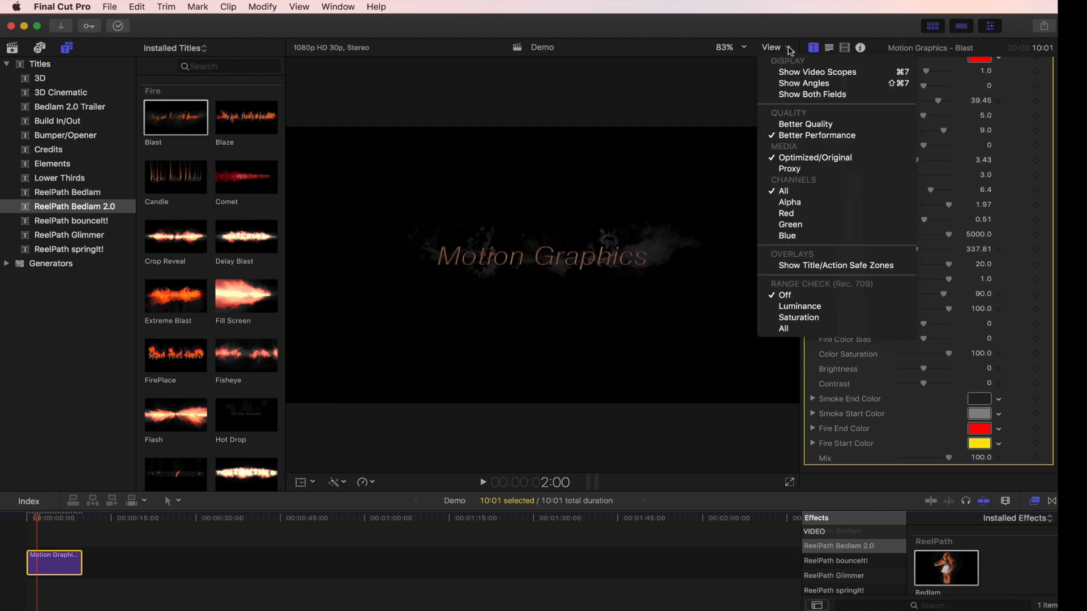
click(791, 203)
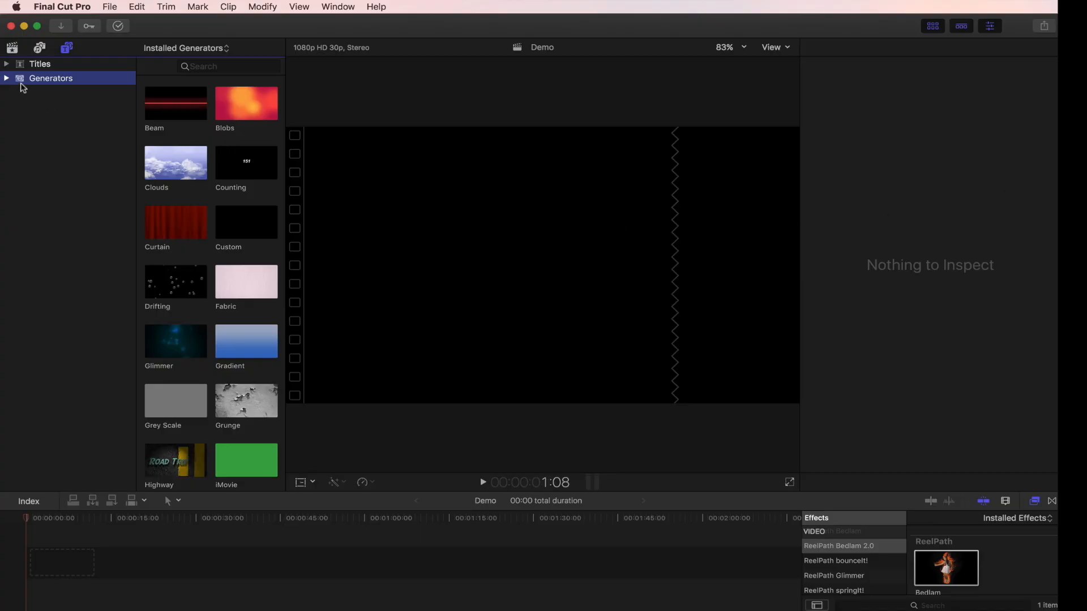
Browse the ReelPath Bedlam 2.0 generators from the Artillery group through Fireworks, Object and Stroke
click(7, 78)
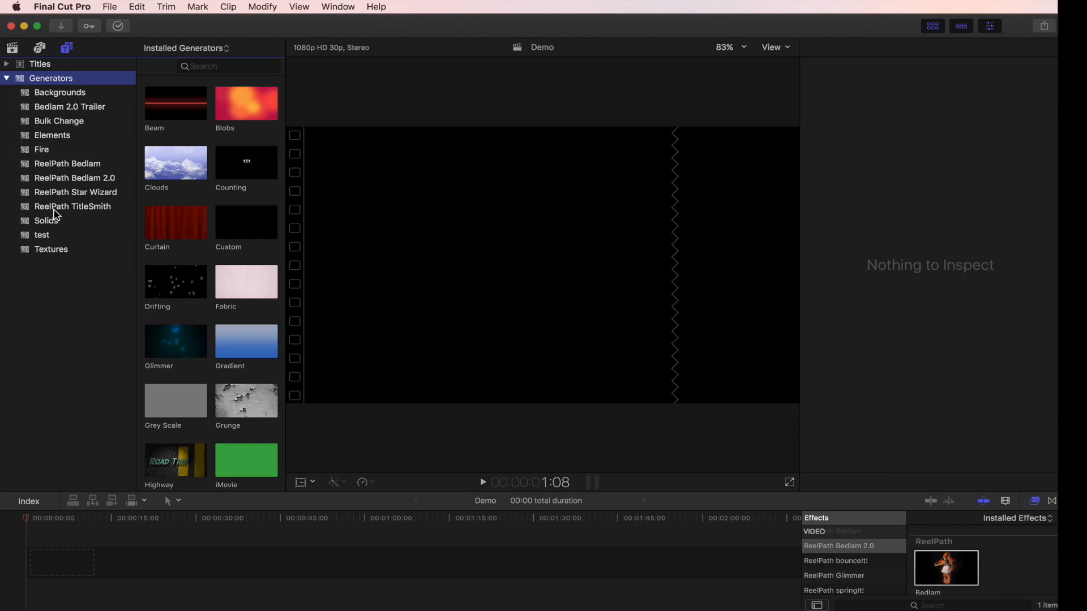
click(125, 180)
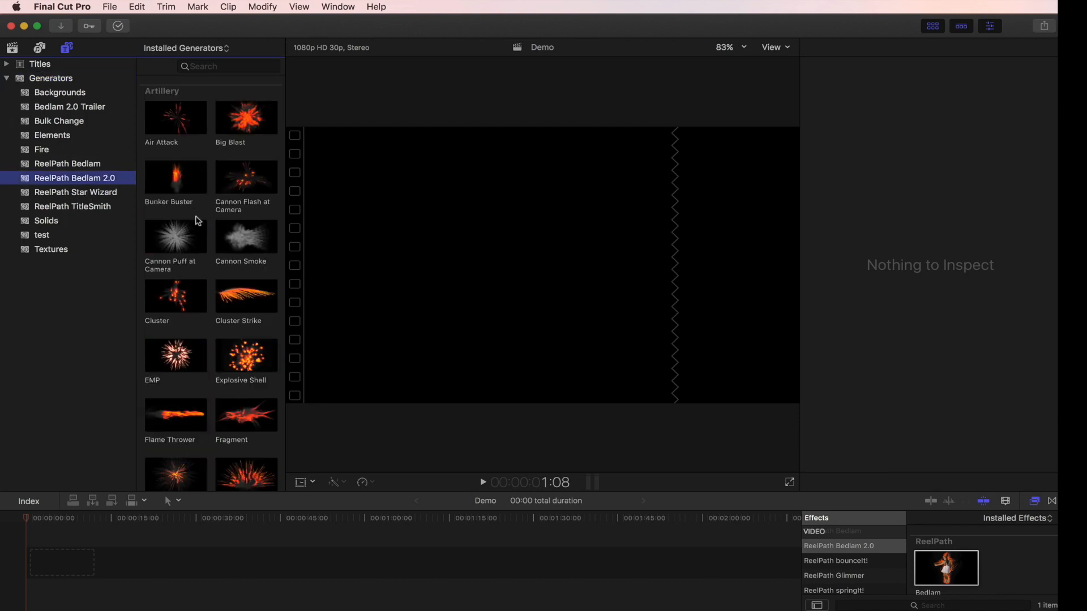
scroll(211, 234, down, 10)
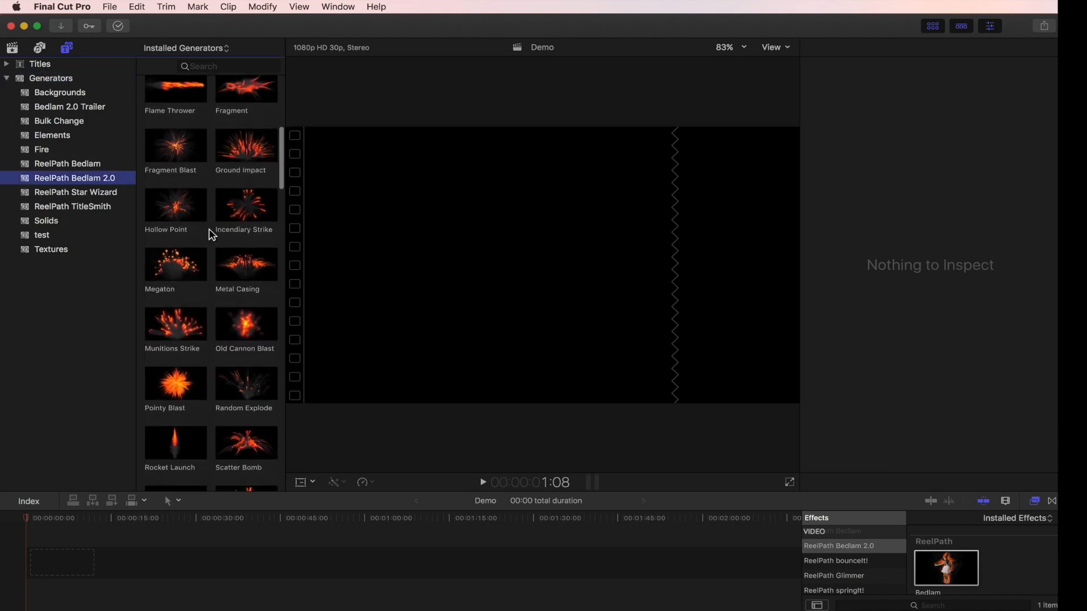
scroll(211, 234, down, 15)
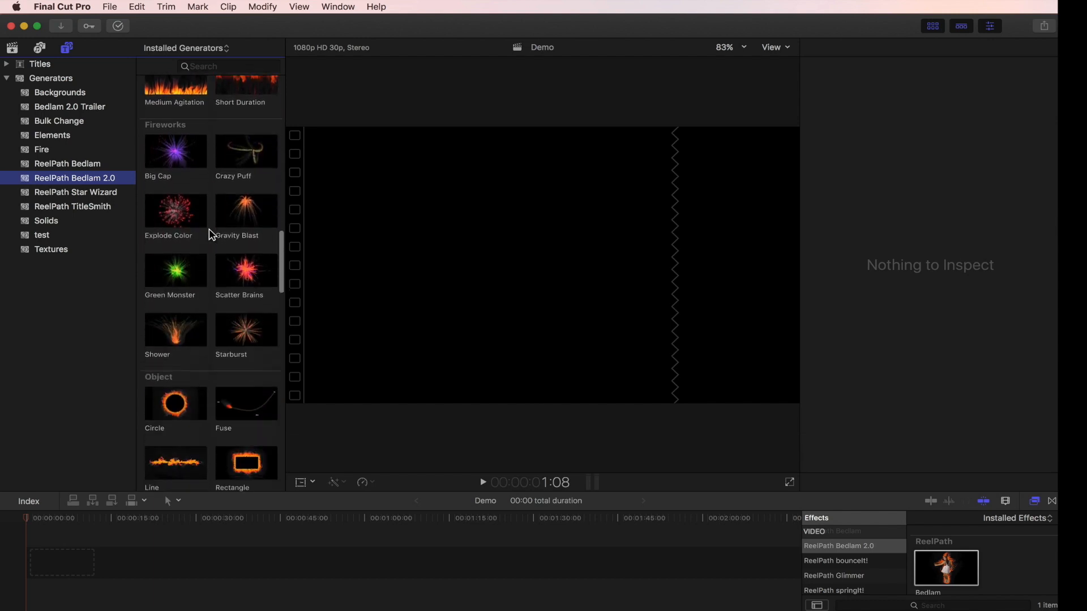
scroll(211, 234, down, 15)
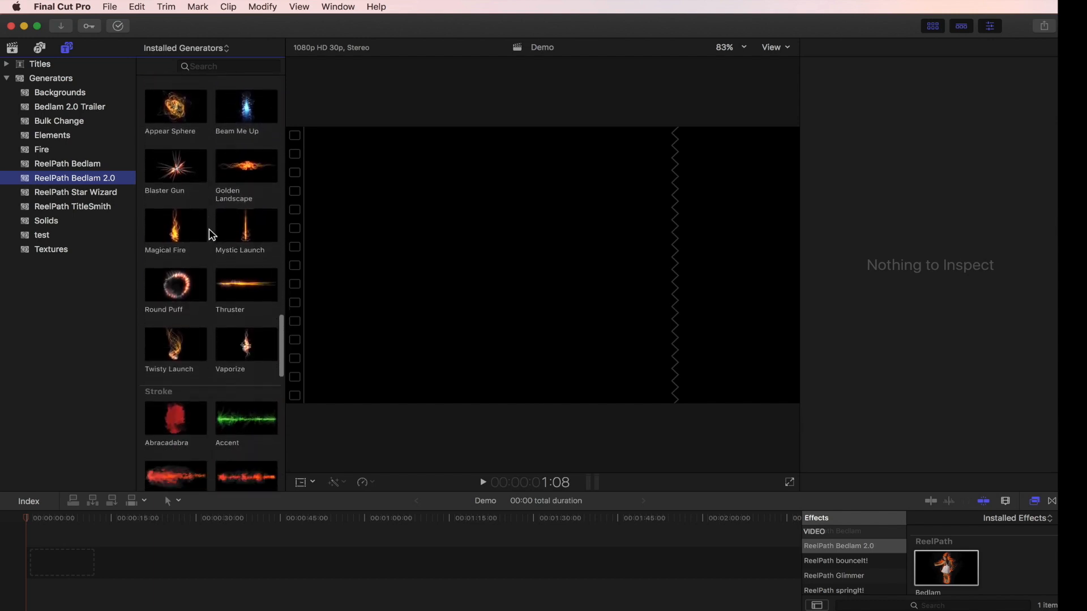
scroll(212, 235, down, 15)
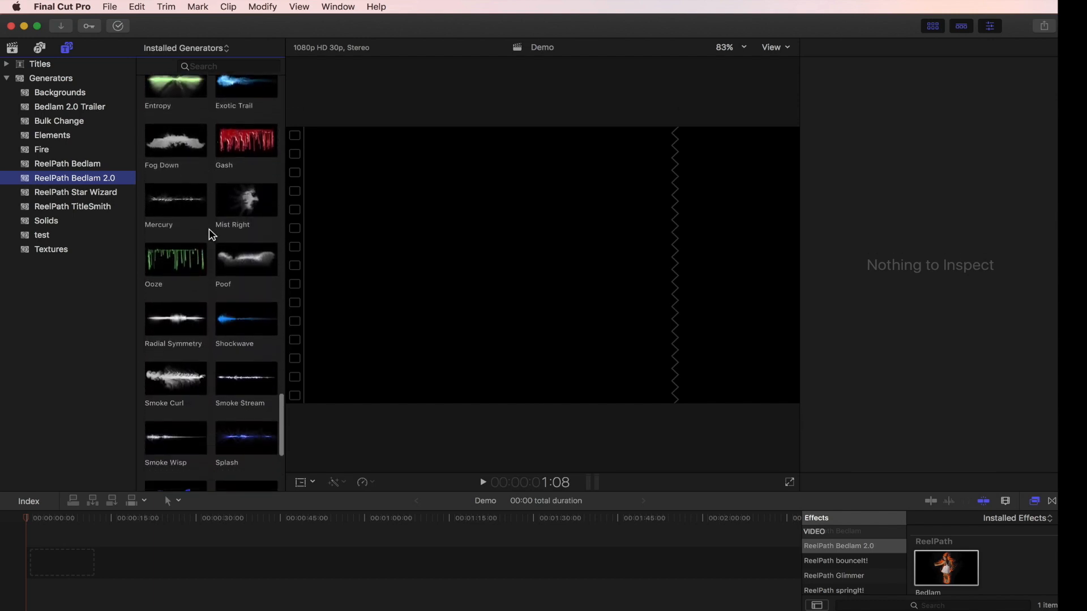
scroll(213, 235, down, 5)
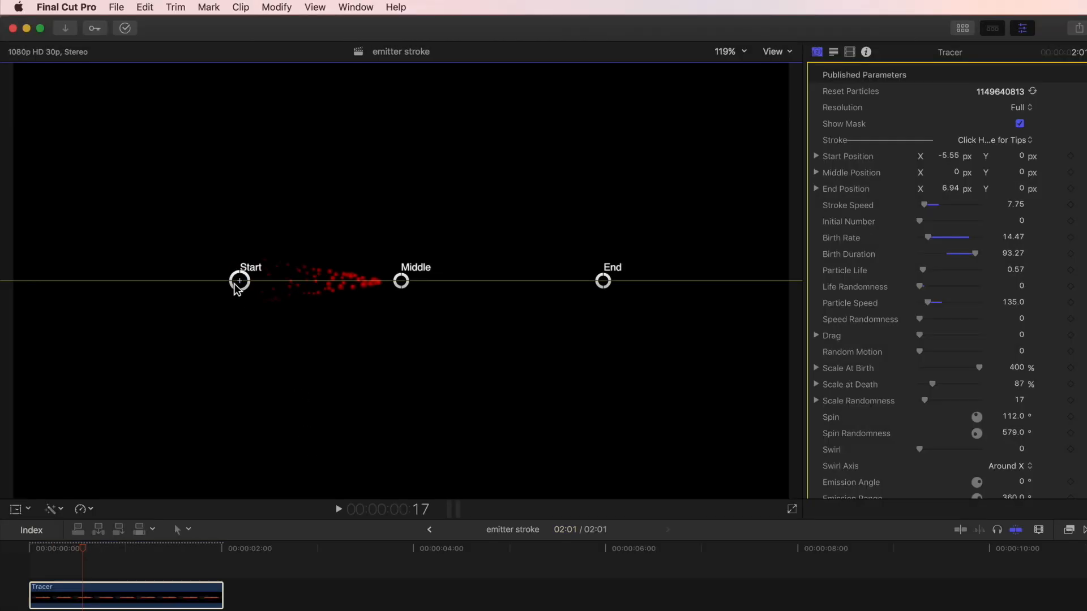
Move the Tracer stroke's Start to about (-8.44, -2.69), Middle to (-1.57, 0.98) and End to (7.94, -1.26), and reset the particles
drag(240, 283, 157, 425)
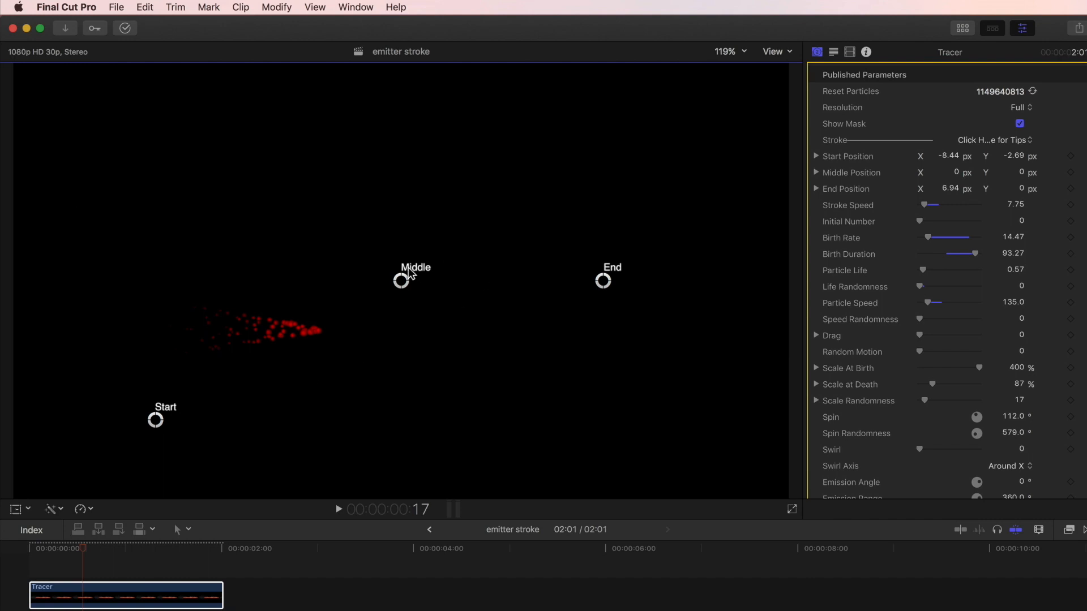
drag(403, 281, 357, 232)
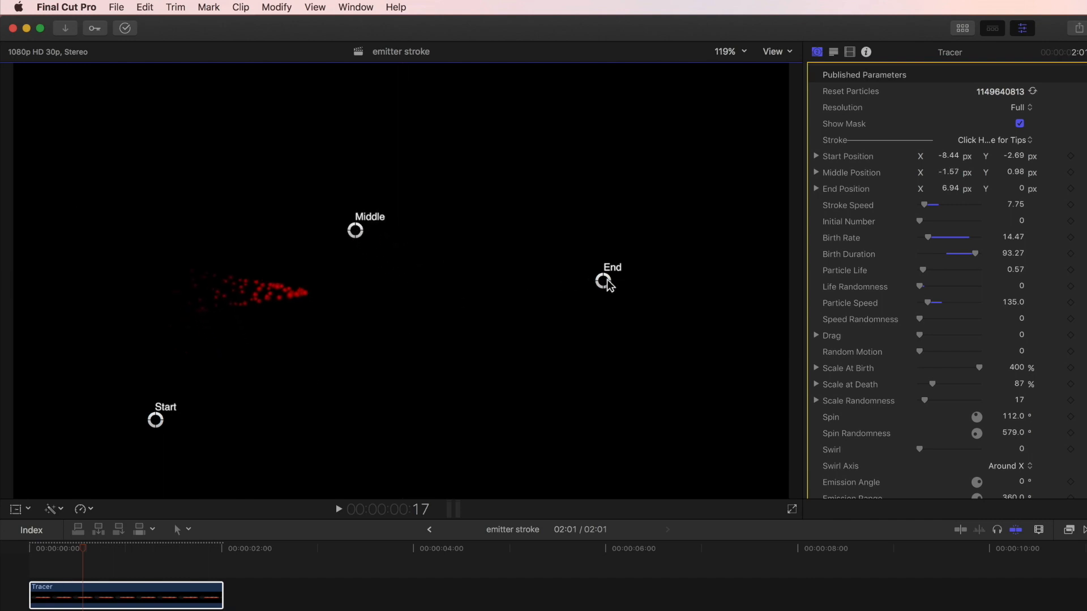
drag(611, 283, 634, 348)
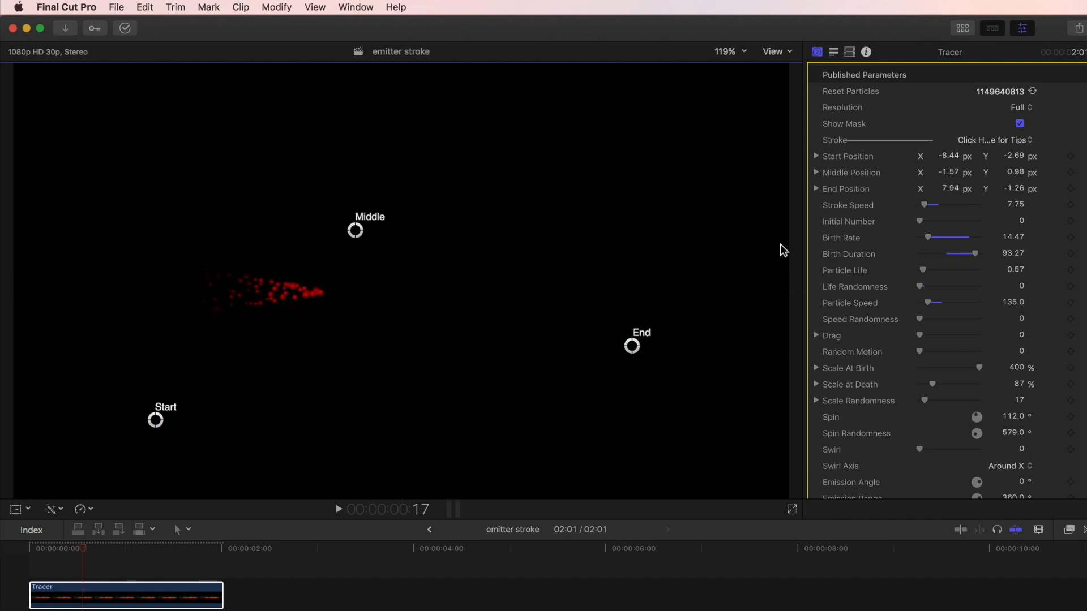
click(1059, 90)
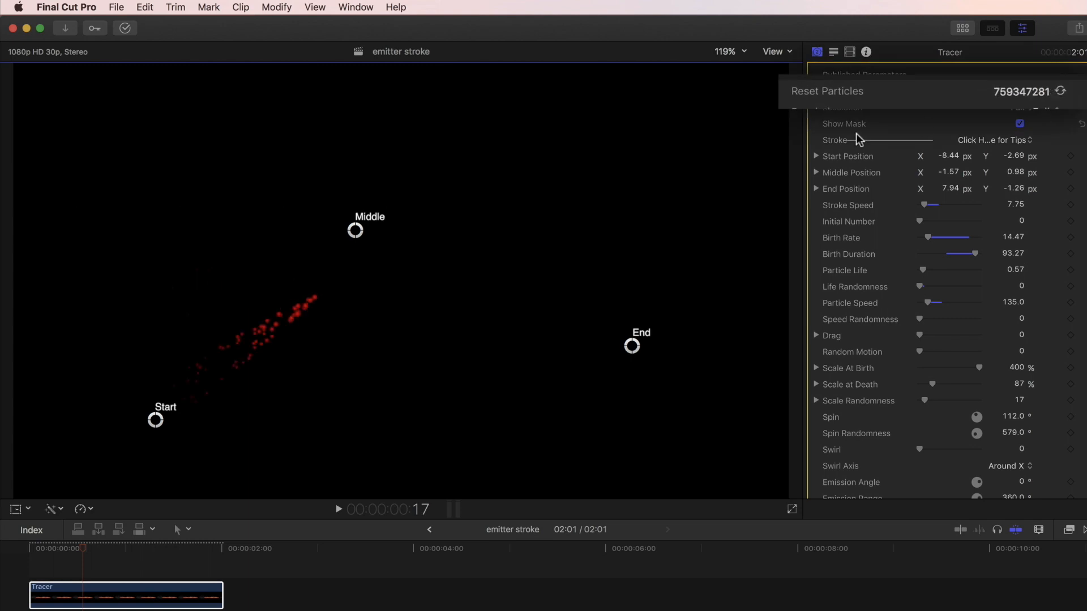
Play the Tracer stroke with its mask, hide the mask to view the rendered fire, and show the mask again
key(space)
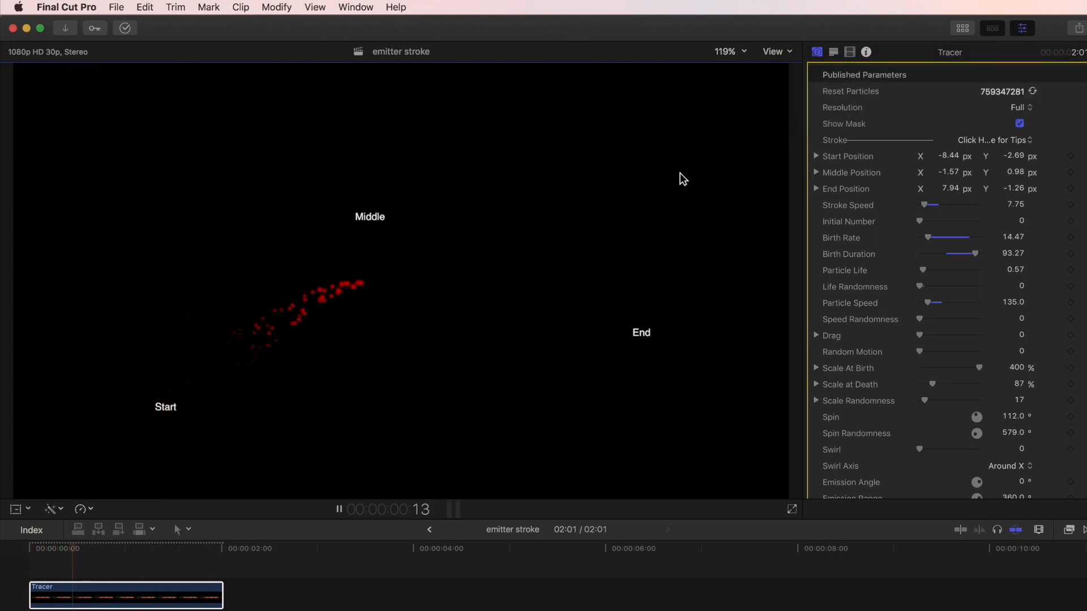
key(space)
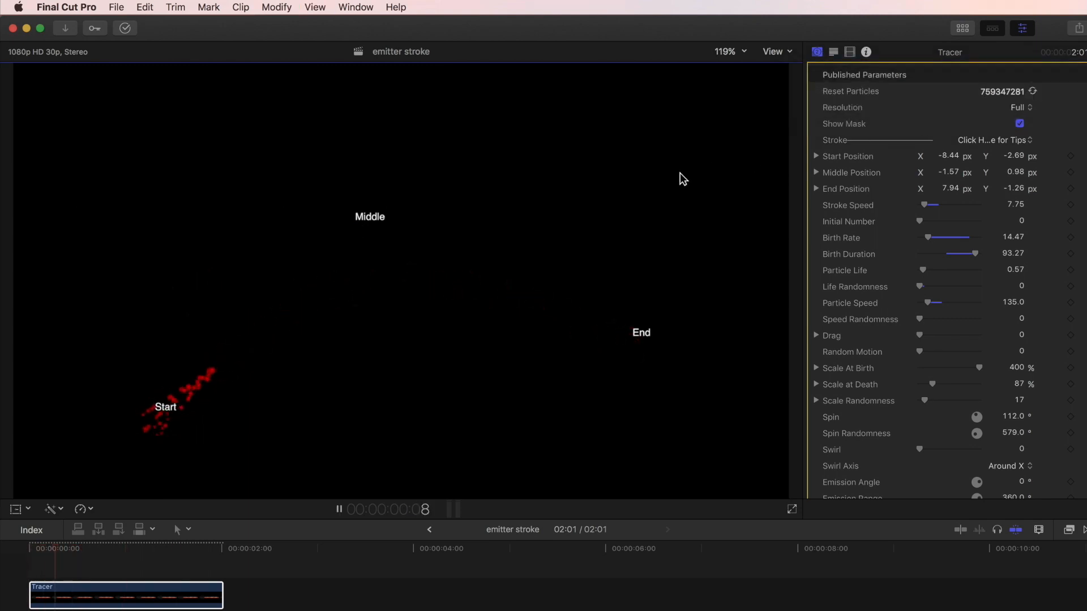
click(1019, 124)
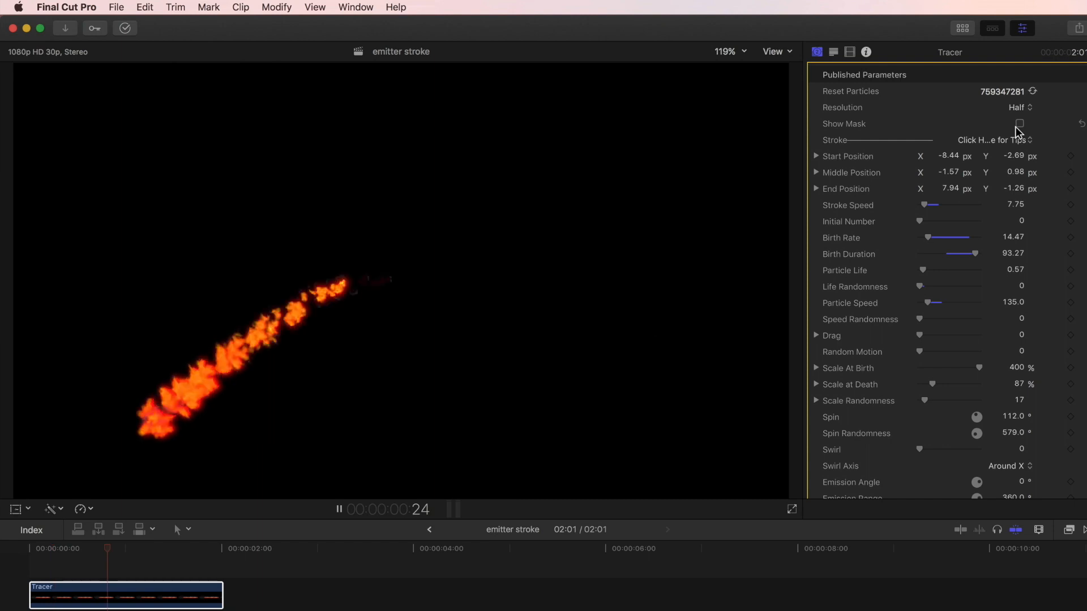
click(1018, 125)
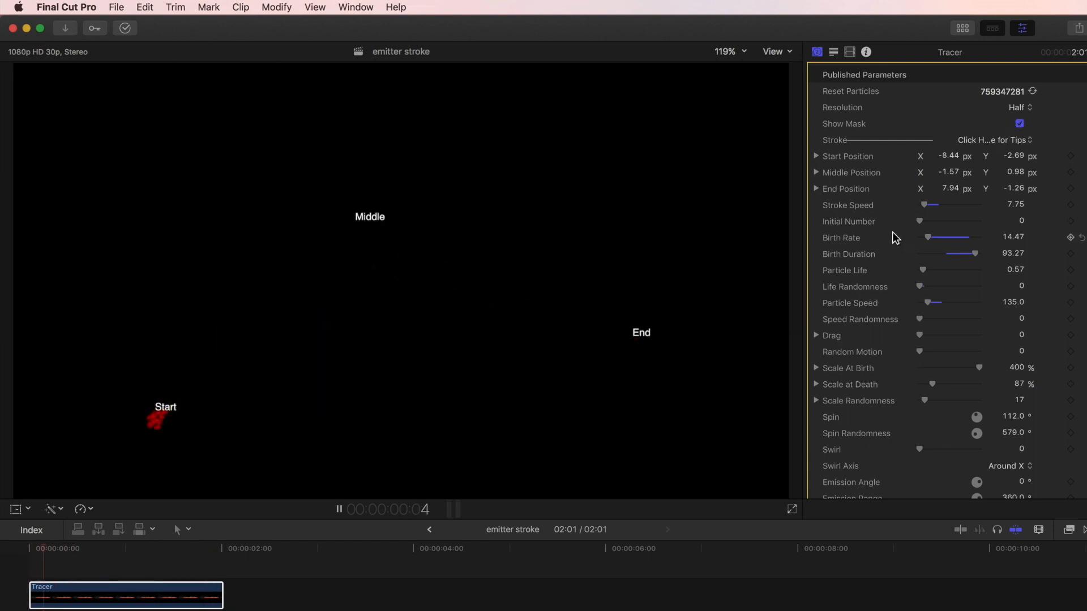
Set the Tracer's Stroke Speed to 22.91 and play the clip to check the motion
mouse_move(924, 205)
mouse_down()
mouse_move(959, 212)
mouse_move(934, 209)
mouse_up()
key(space)
key(space)
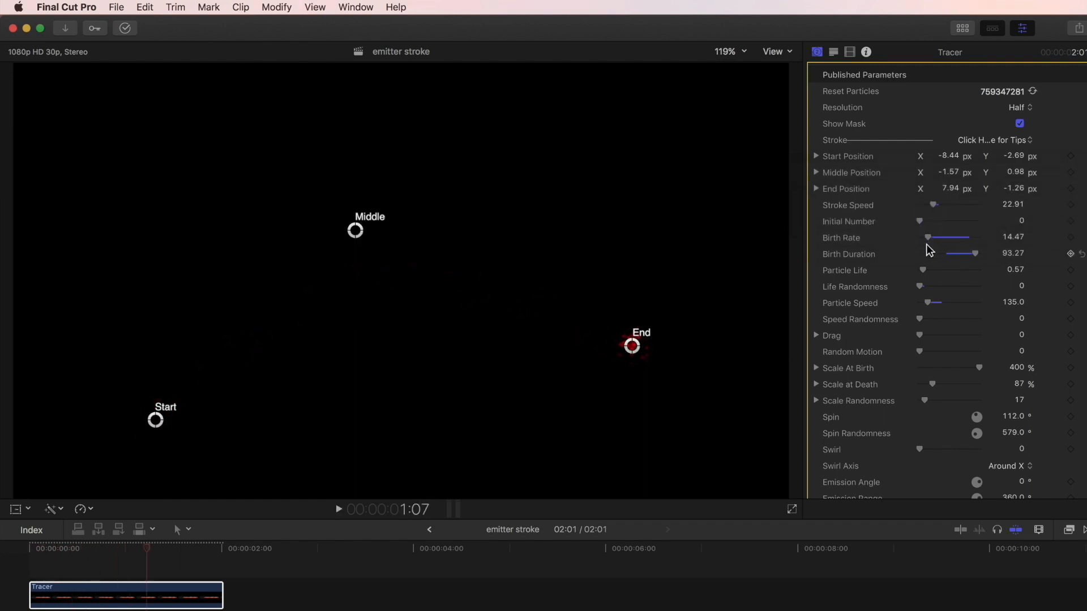
Set the Tracer's Birth Rate to 12.52 and Birth Duration to 93.78, previewing the particles in playback
drag(929, 241, 1000, 253)
key(ctrl+shift+i)
key(space)
key(space)
key(space)
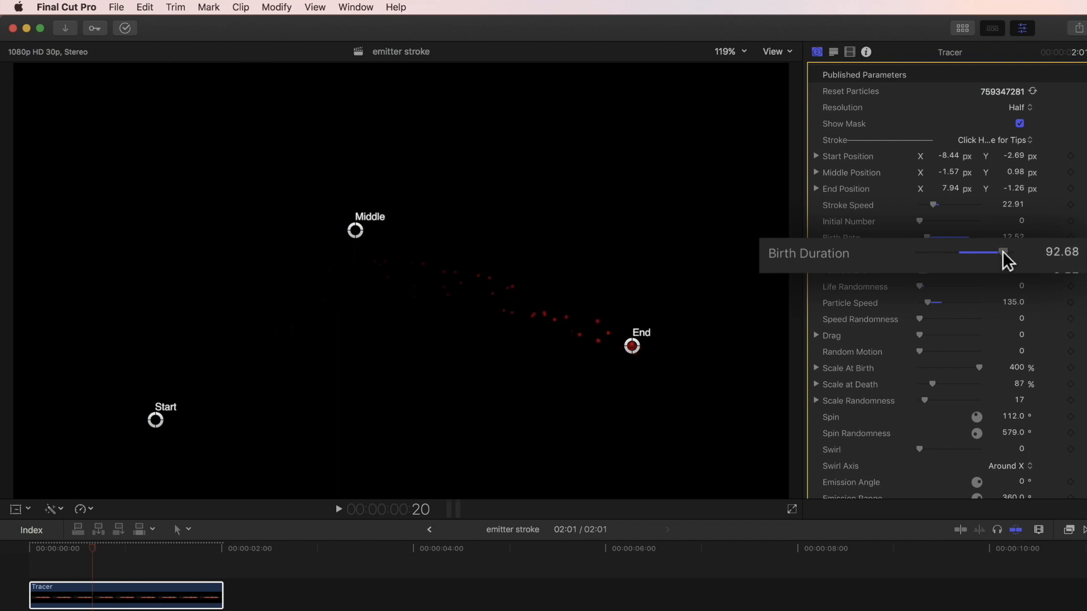
drag(1006, 262, 977, 260)
key(space)
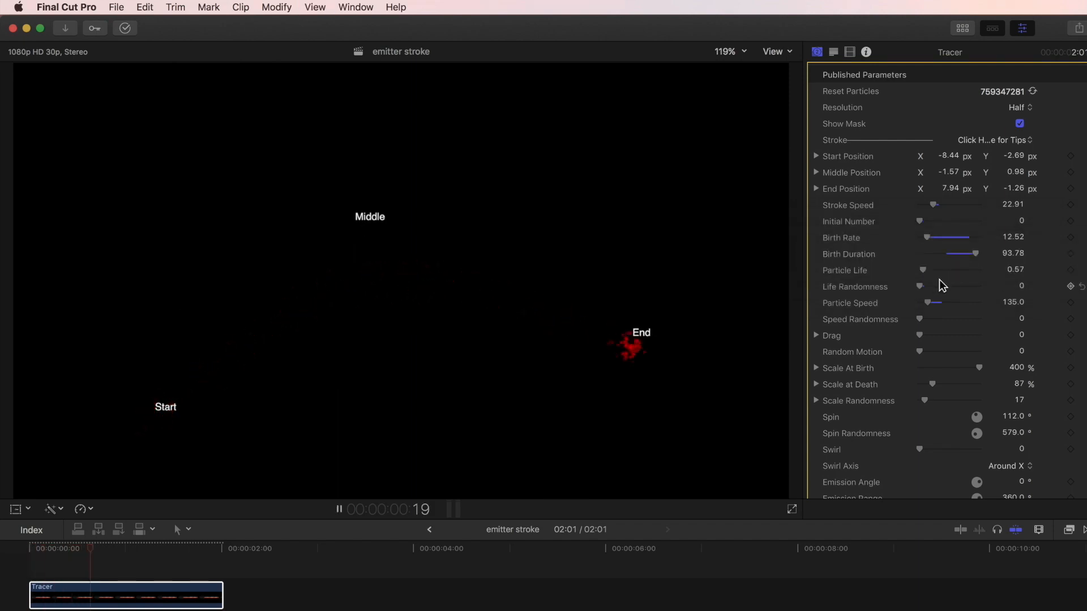
key(space)
Preview the Tracer with a Particle Life of 2.39, and set it to 0.95
click(923, 270)
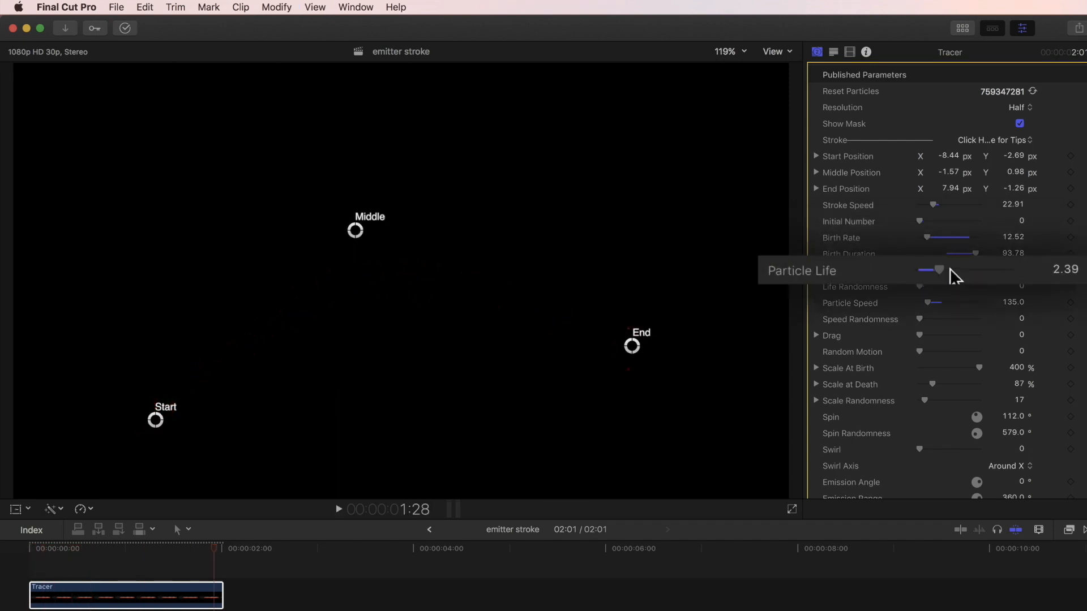
drag(950, 268, 950, 268)
key(space)
drag(950, 269, 926, 273)
key(space)
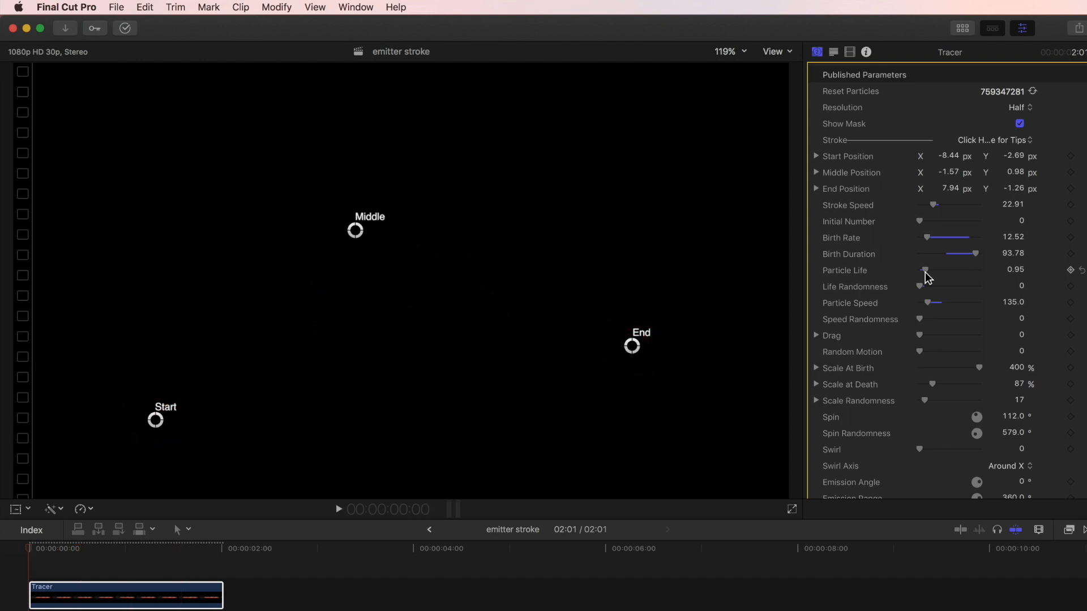
Raise the Tracer's Particle Speed to 408 and play the clip to preview the spread
drag(928, 303, 931, 309)
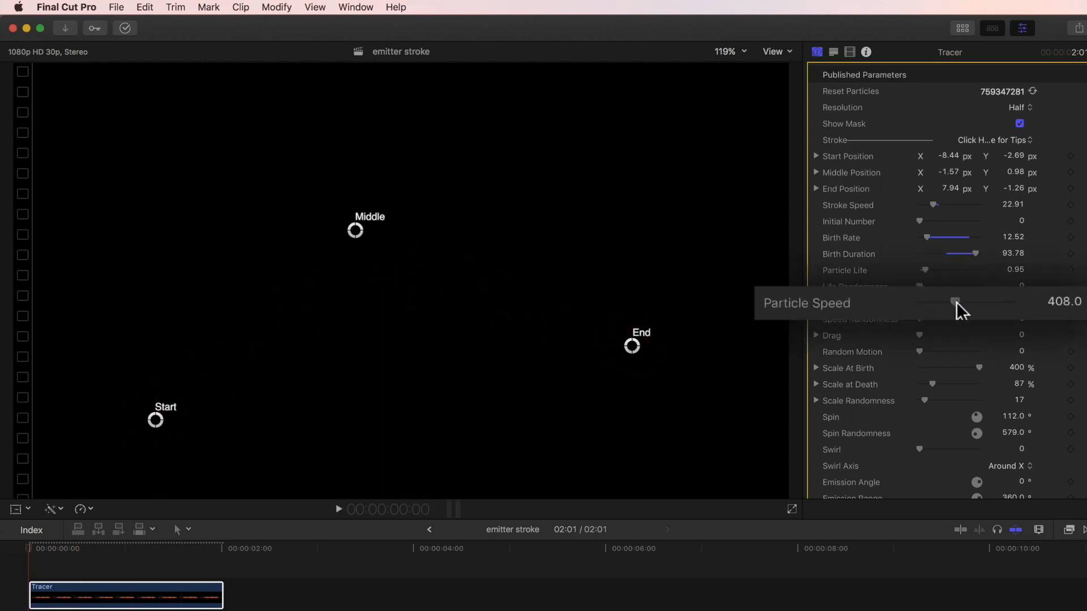
key(space)
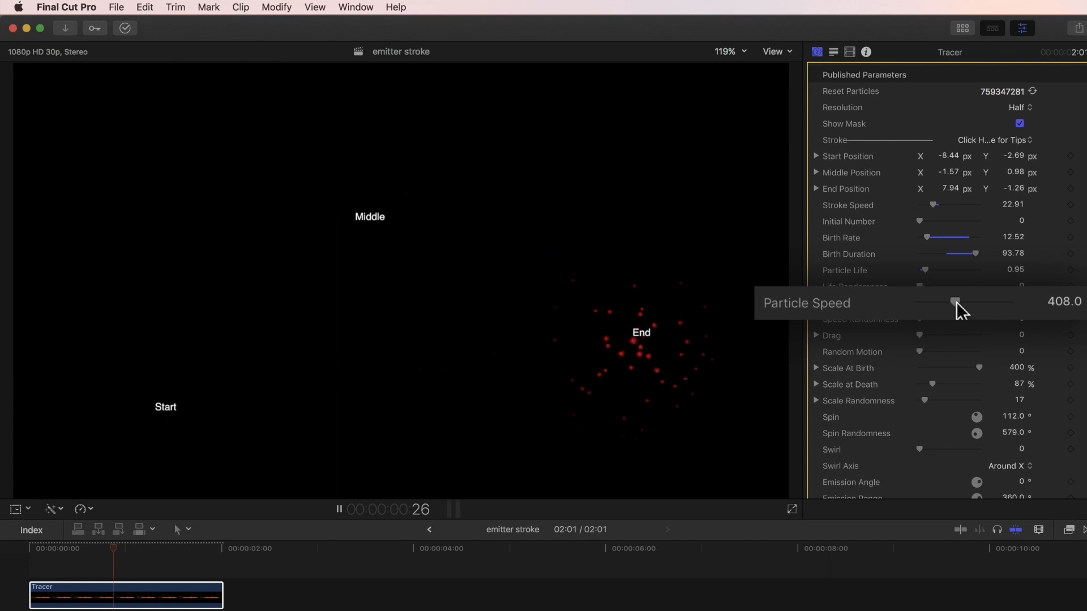
Preview the Tracer with a Particle Speed of 949, and set it to 94
drag(956, 301, 1008, 306)
key(space)
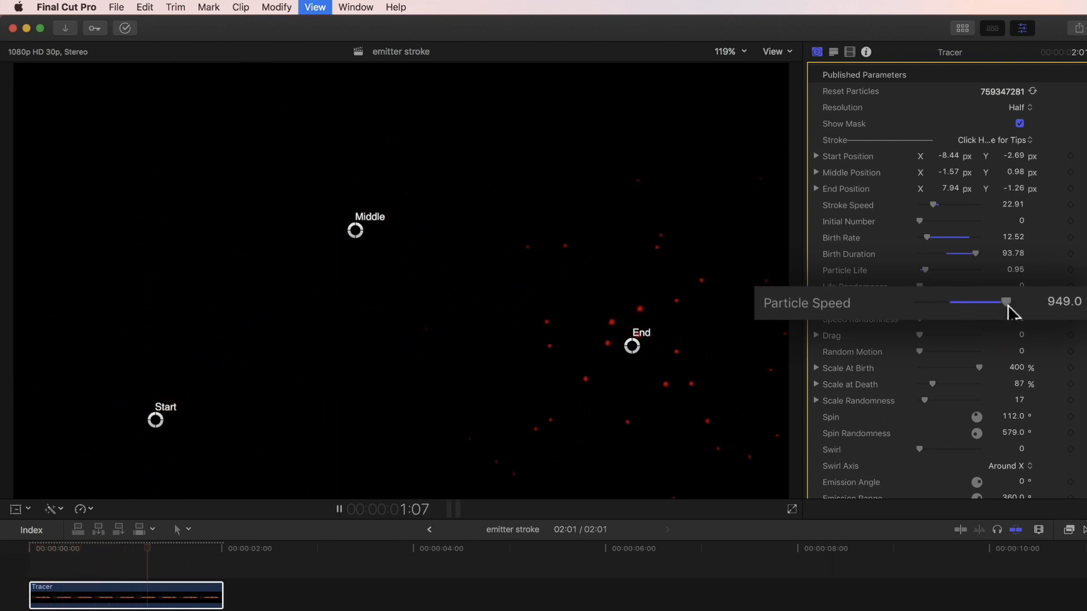
drag(947, 307, 925, 308)
Preview the Tracer with an Emission Range of 0°, set it back to 360° and play the clip to compare the spread
scroll(906, 425, down, 4)
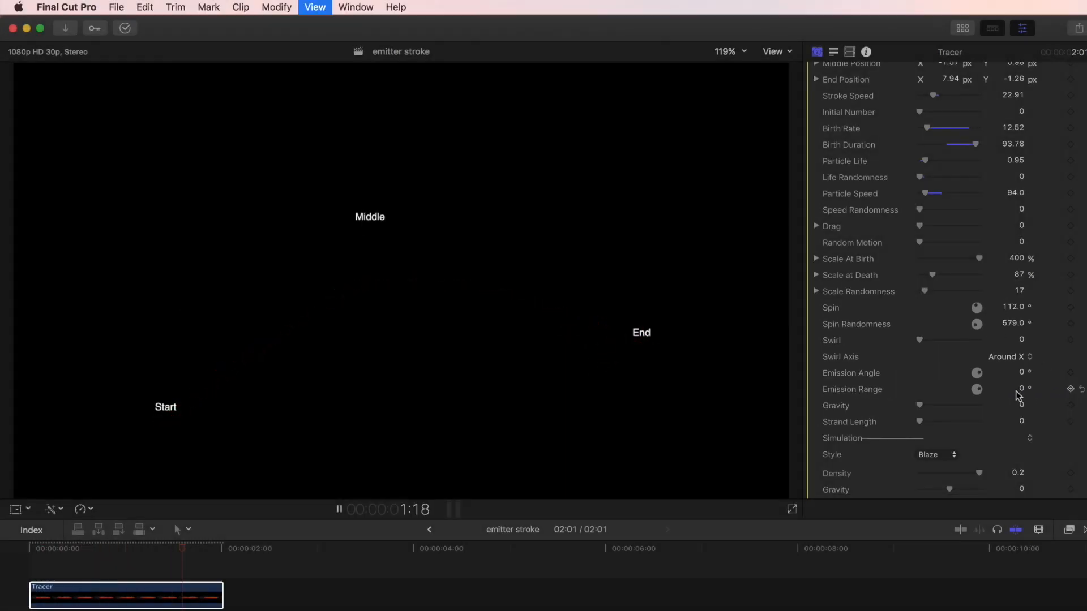
key(space)
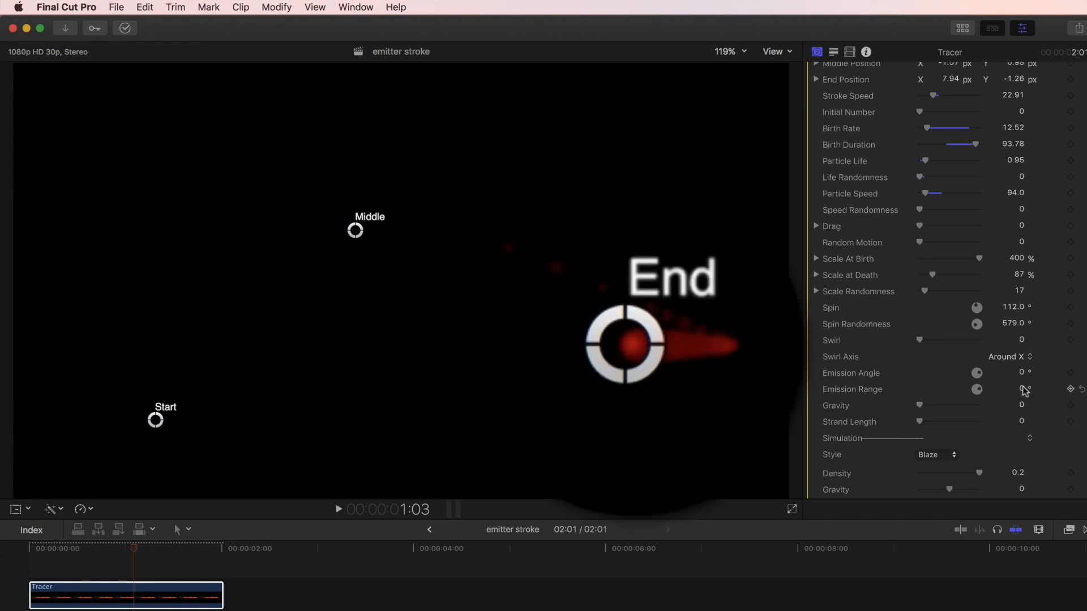
drag(1021, 389, 1021, 185)
key(space)
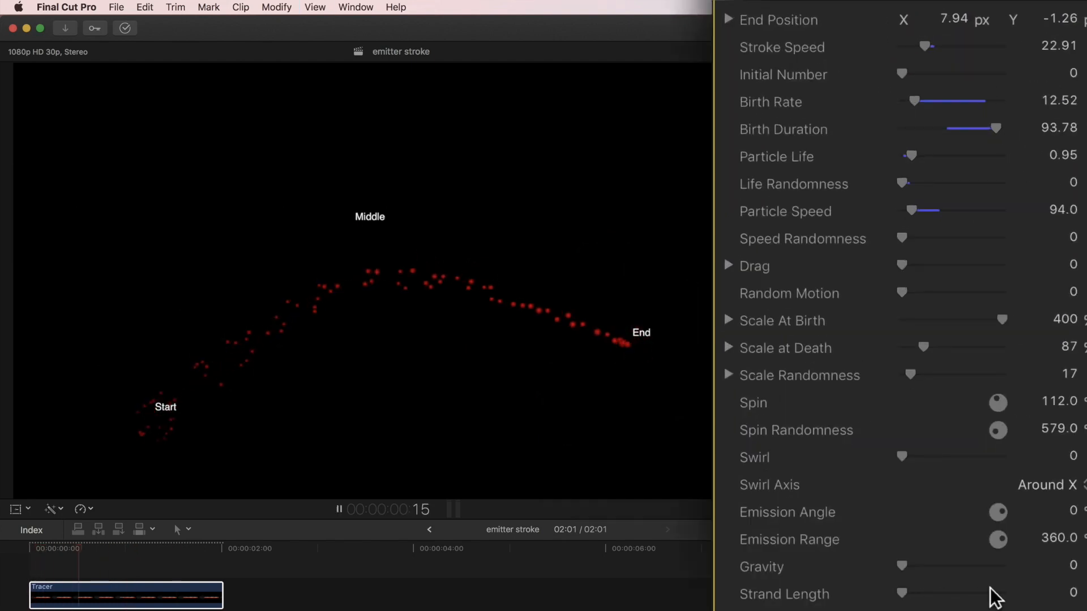
key(space)
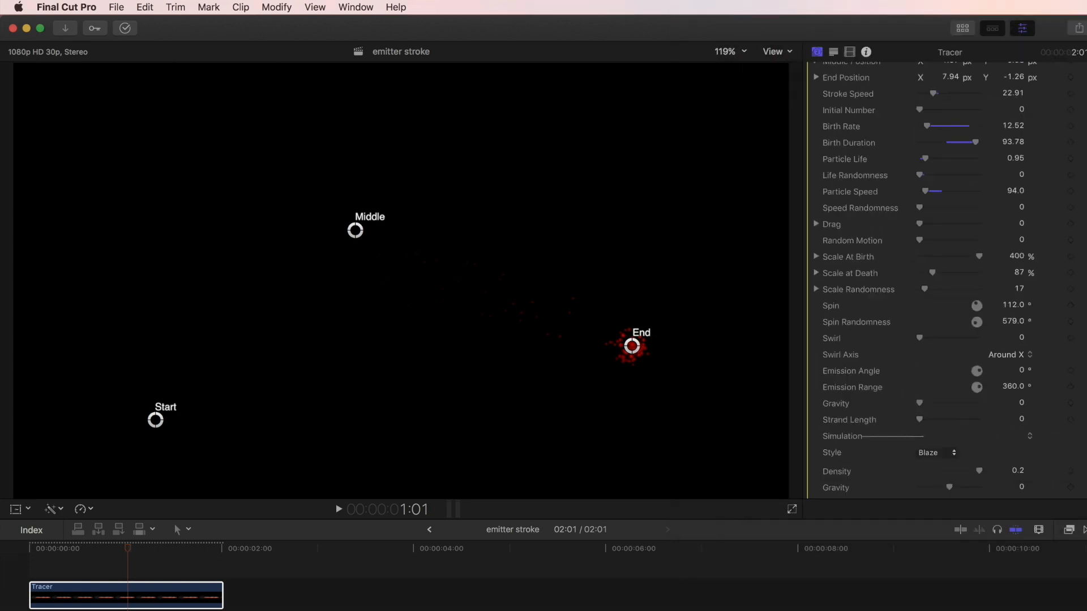
Turn off Show Mask for the Tracer, review the simulation parameters and play the clip to preview the rendered fire stroke
scroll(850, 200, up, 4)
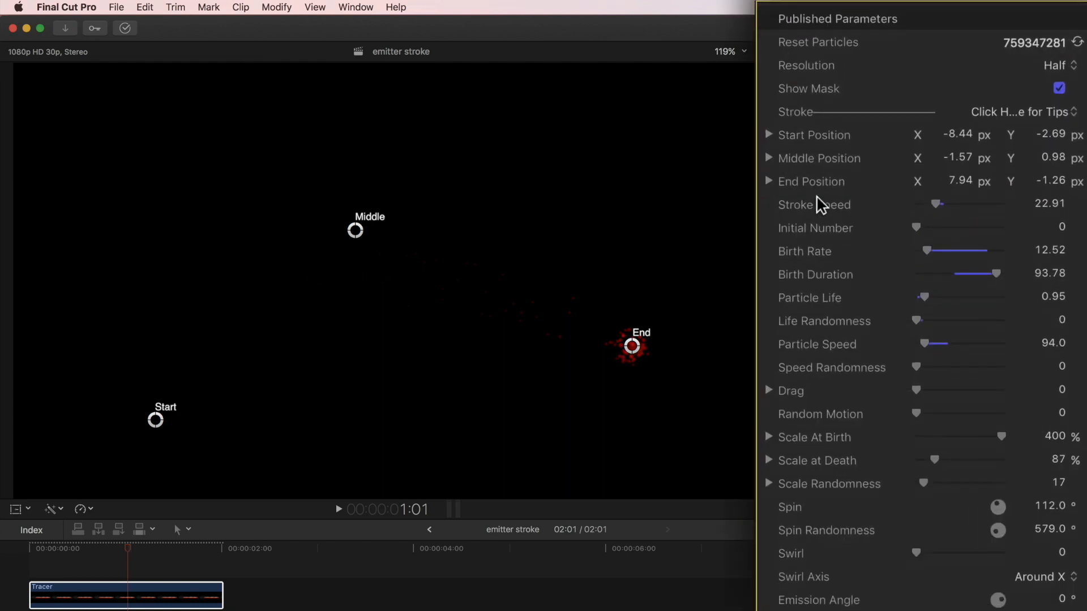
click(1058, 88)
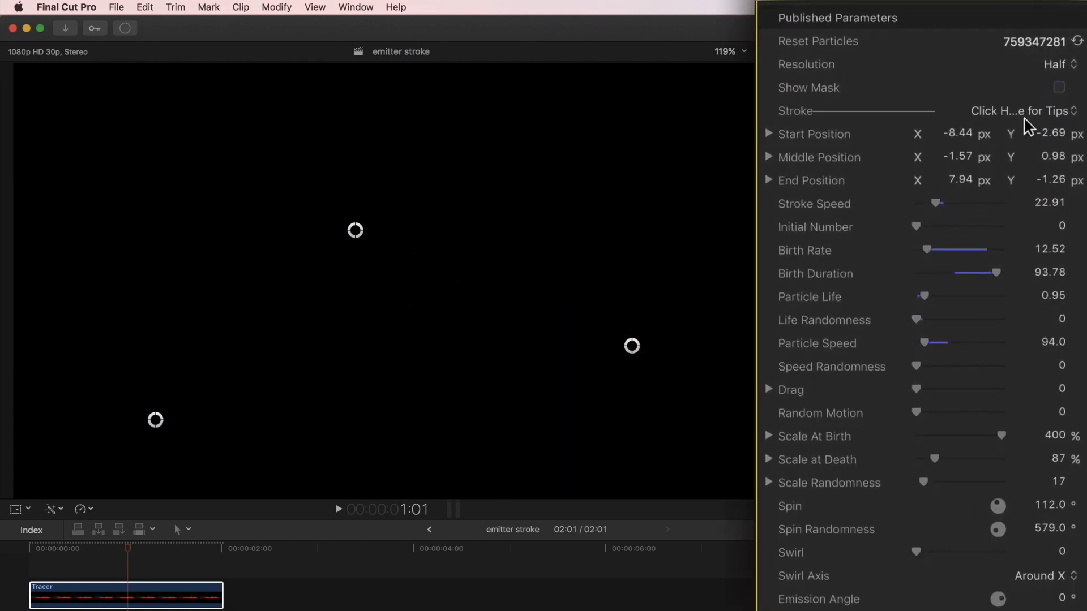
scroll(852, 322, down, 15)
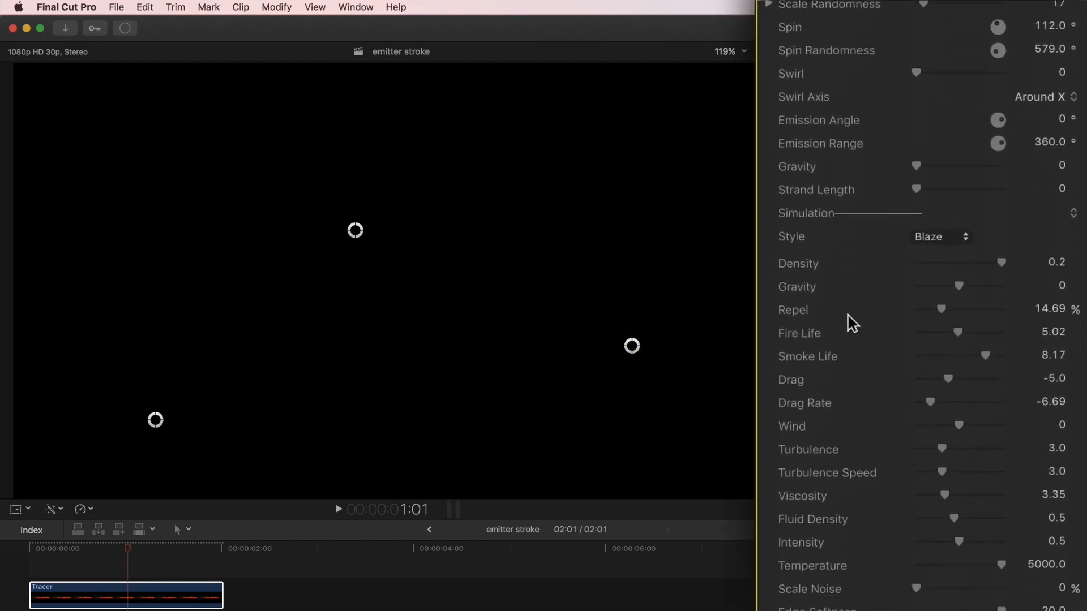
scroll(852, 323, down, 4)
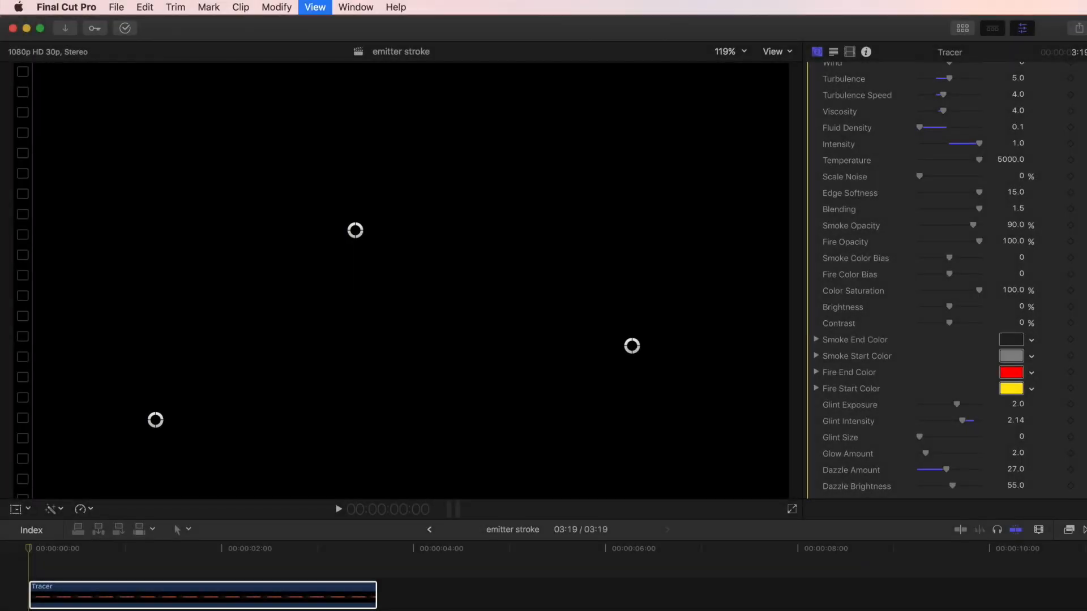
key(space)
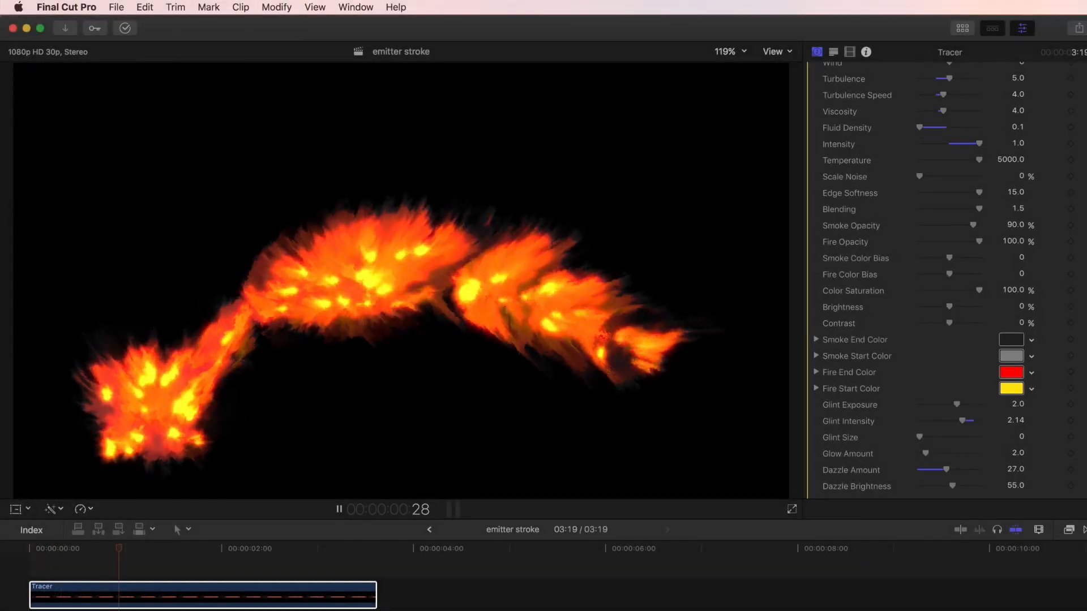